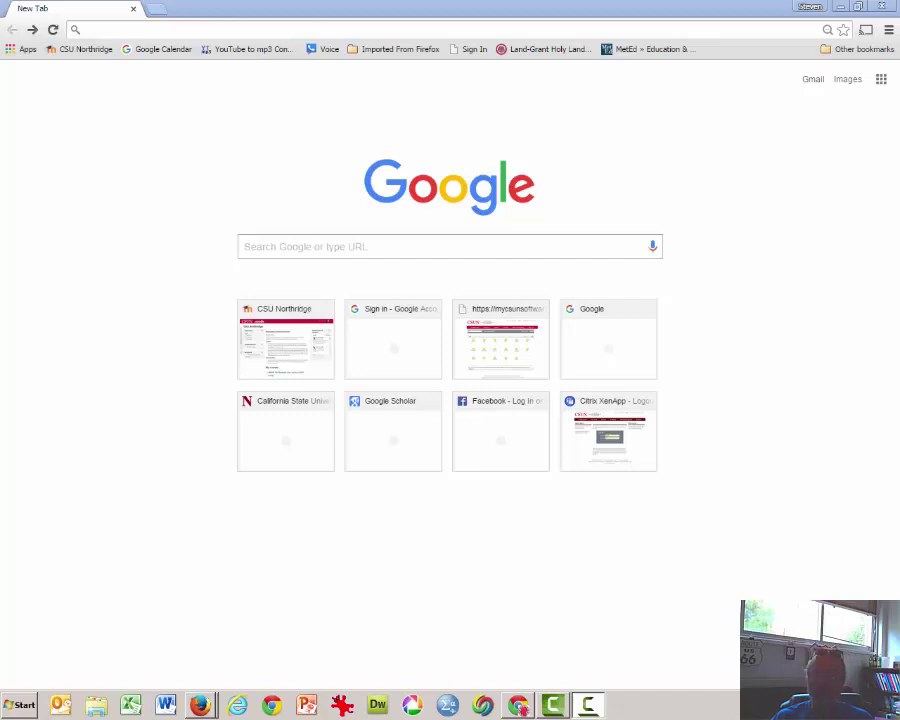
- Search Google for 'county business patterns'
click(353, 250)
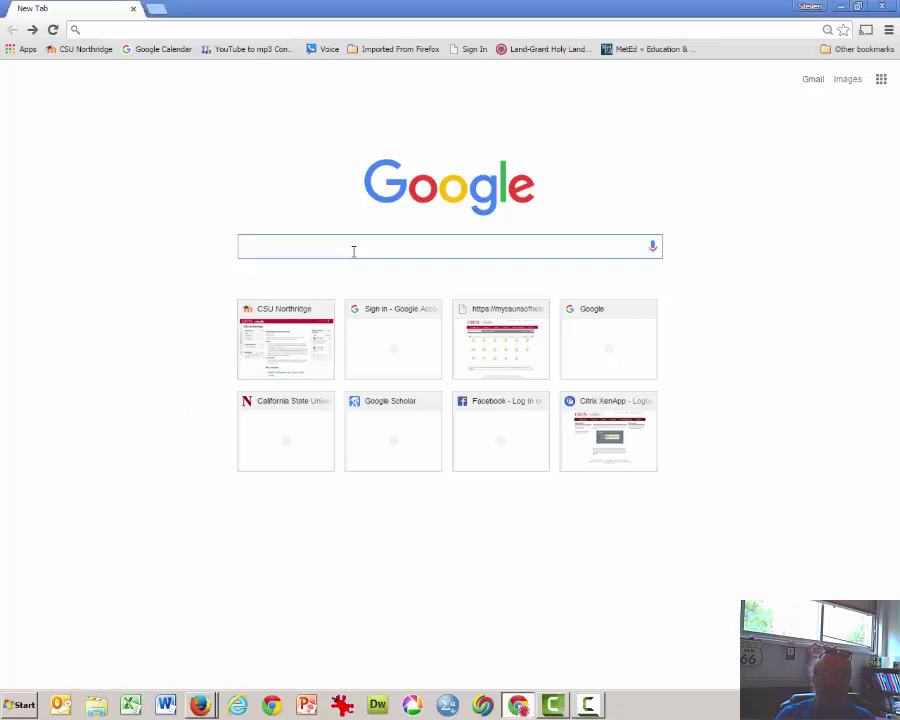
text(County )
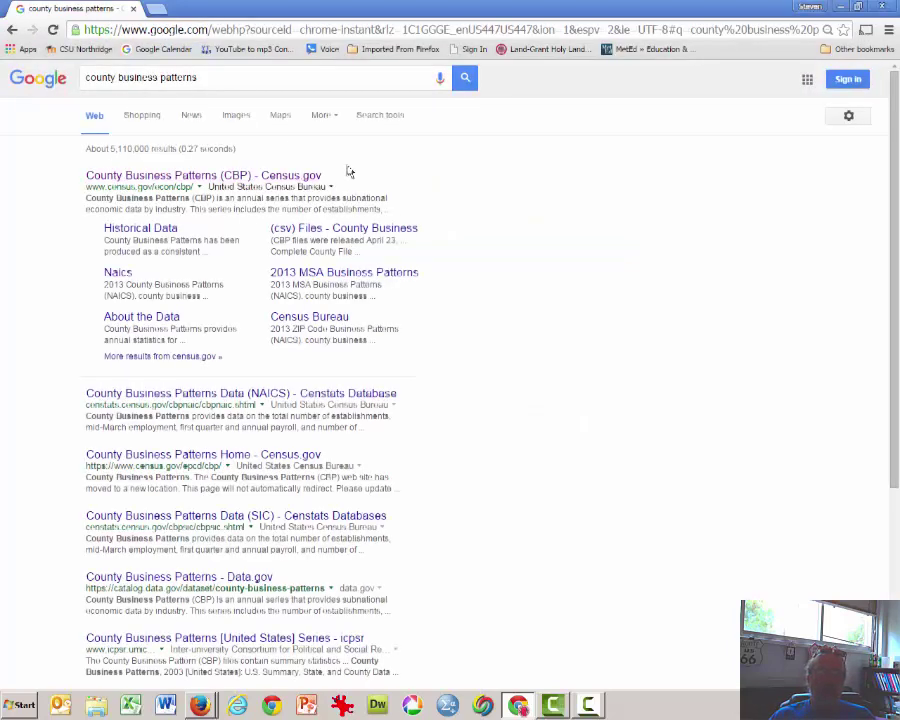
- Open the Census.gov County Business Patterns page and load the Alabama state table
click(172, 187)
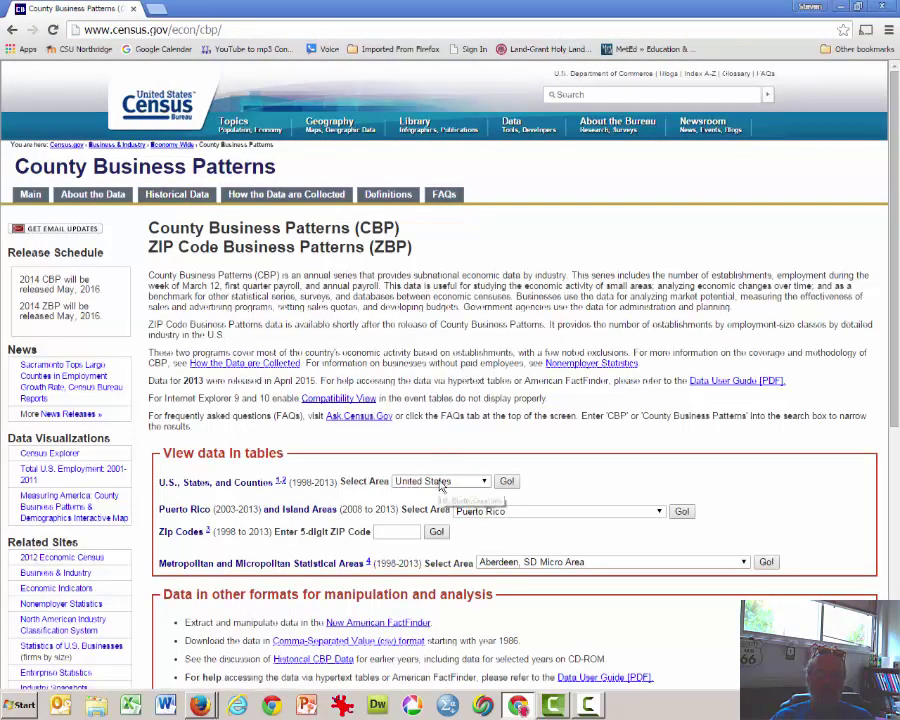
scroll(560, 424, down, 2)
scroll(560, 424, down, 4)
click(445, 269)
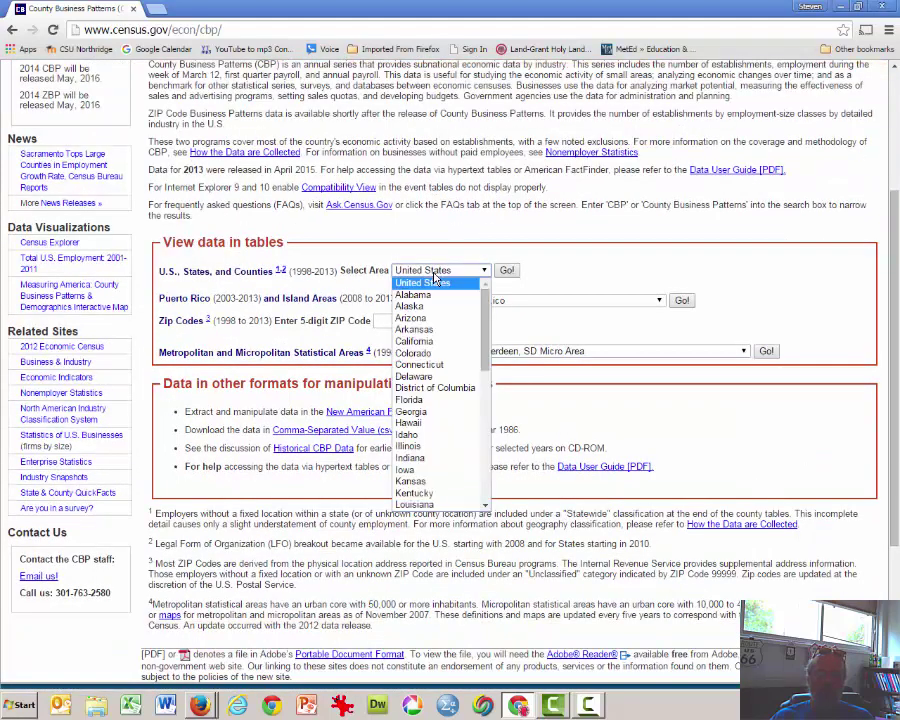
click(435, 296)
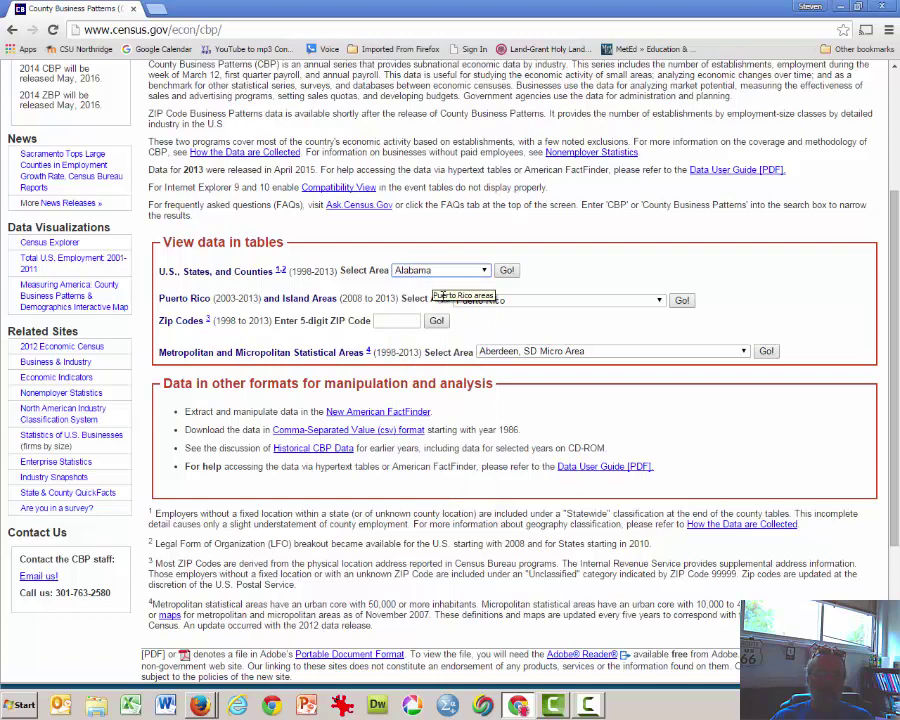
click(508, 272)
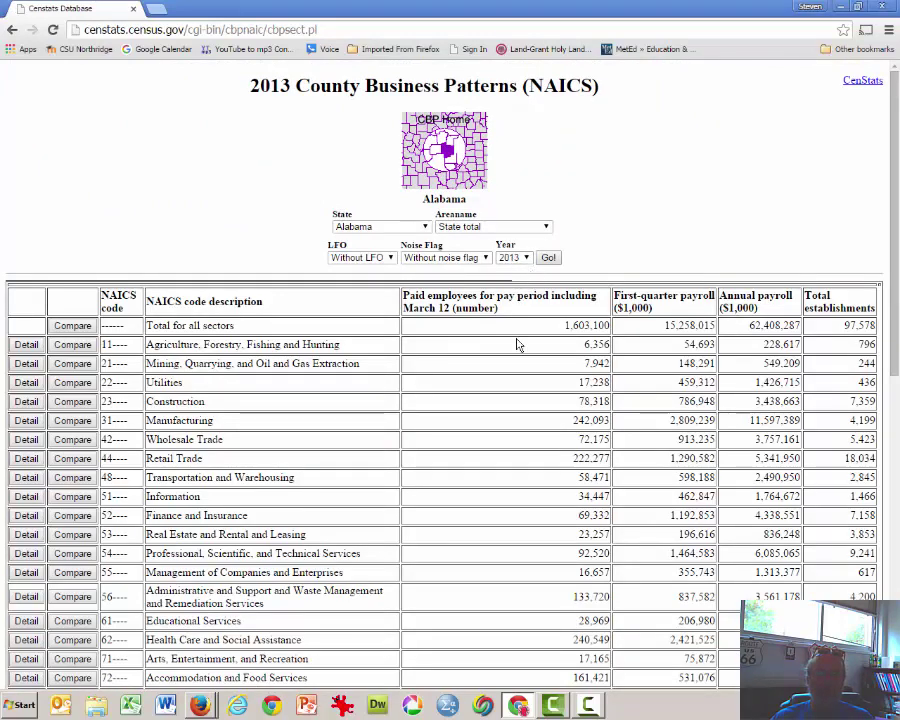
- Reload the Alabama table for year 2010, showing 1,568,111 paid employees
drag(402, 325, 610, 325)
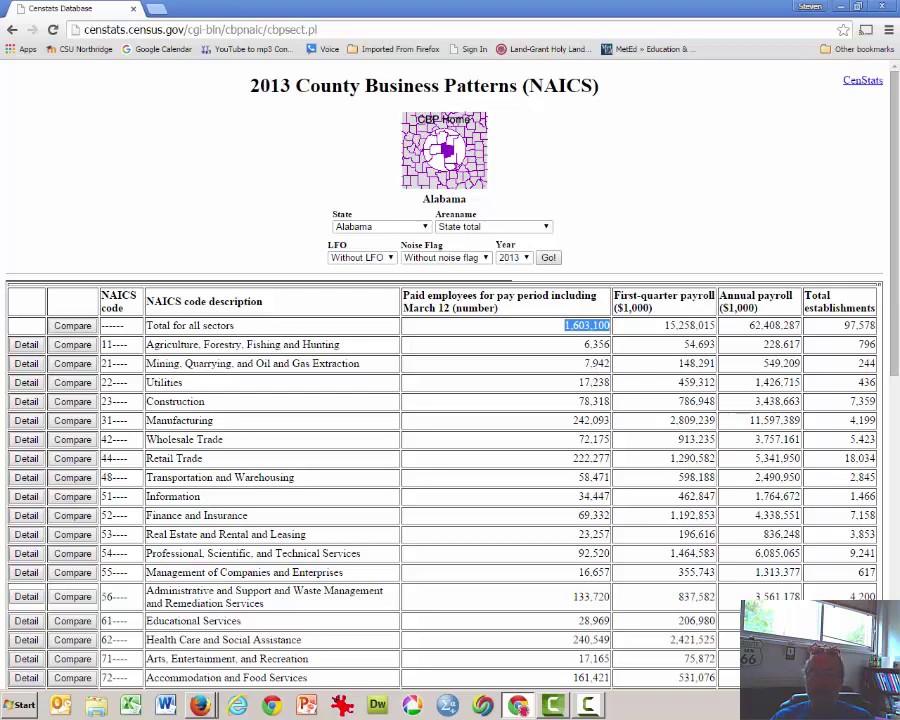
key(alt+Tab)
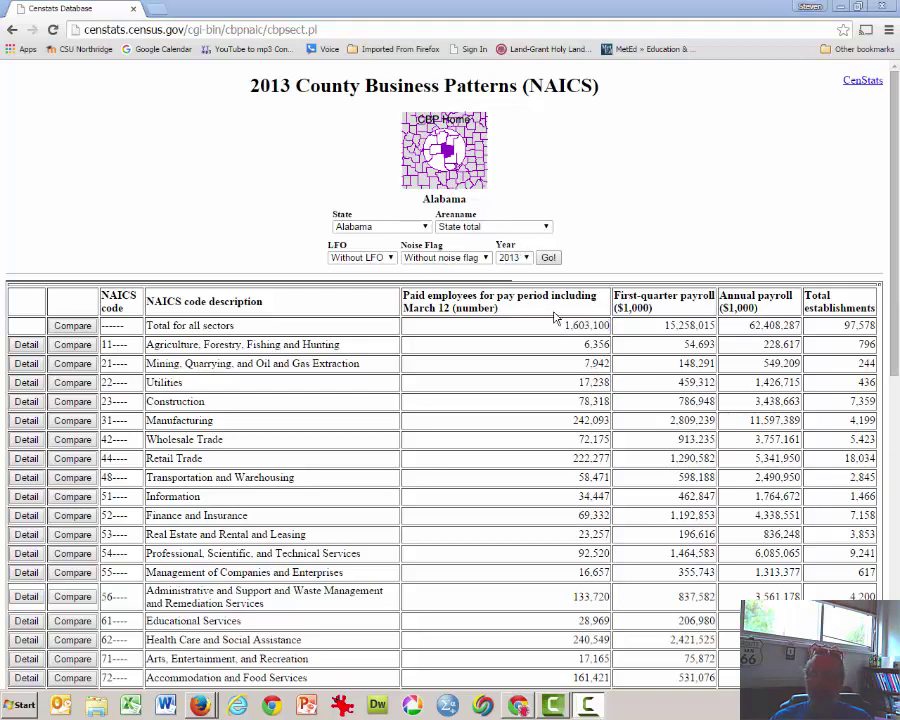
click(525, 258)
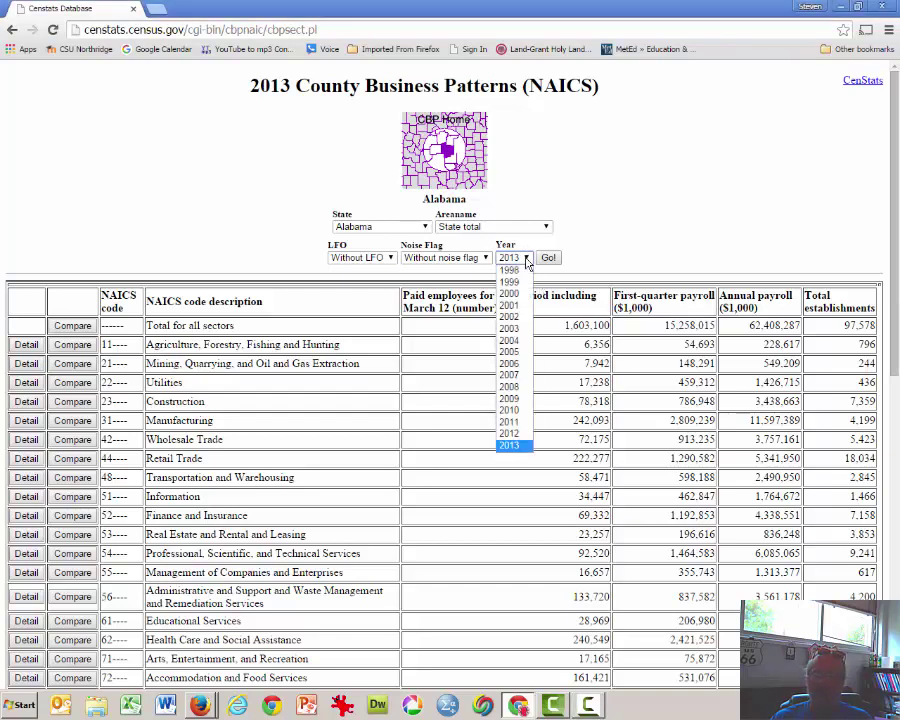
click(509, 410)
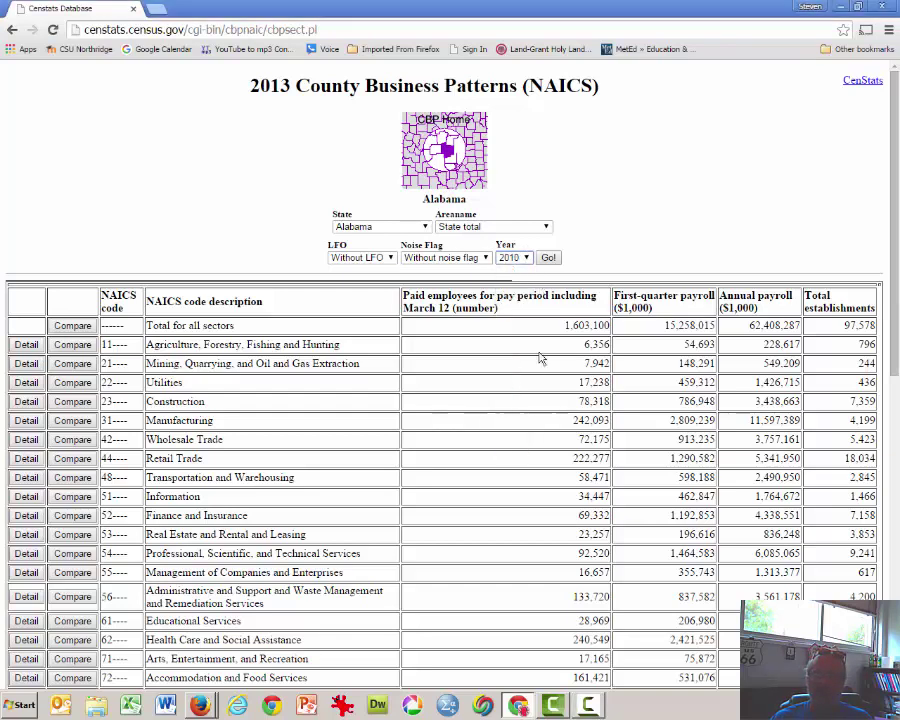
click(548, 258)
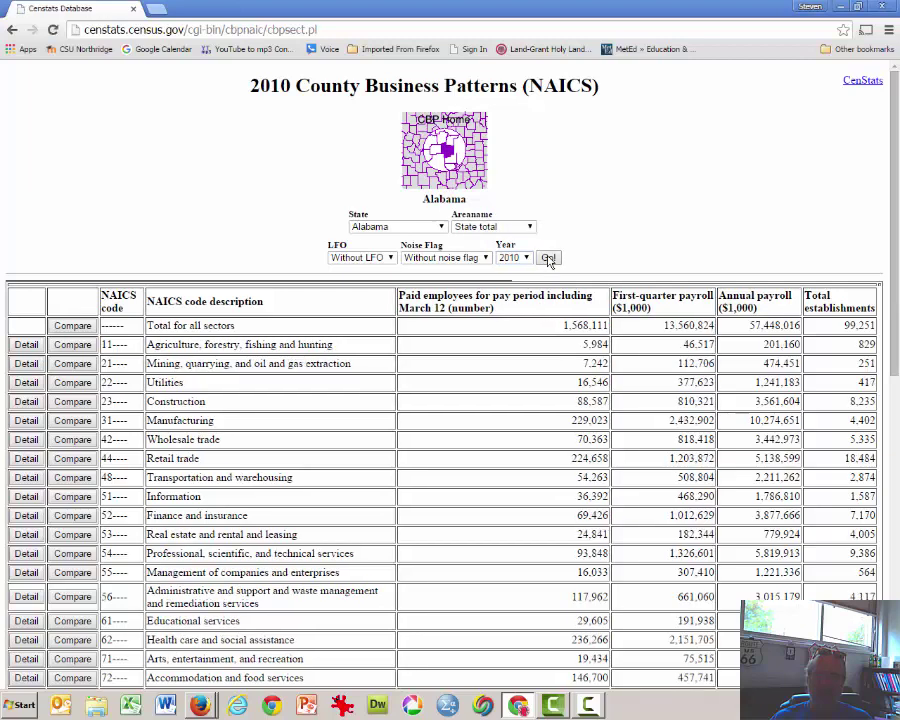
drag(560, 331, 614, 326)
click(603, 375)
- Show the all-states comparison for Total for all sectors
click(72, 326)
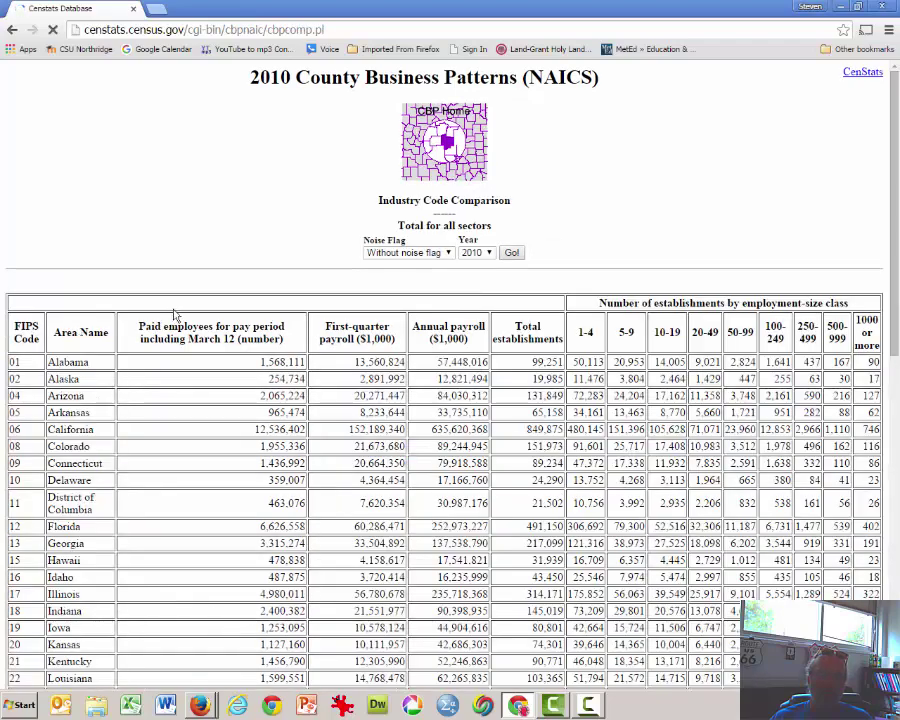
scroll(172, 311, down, 2)
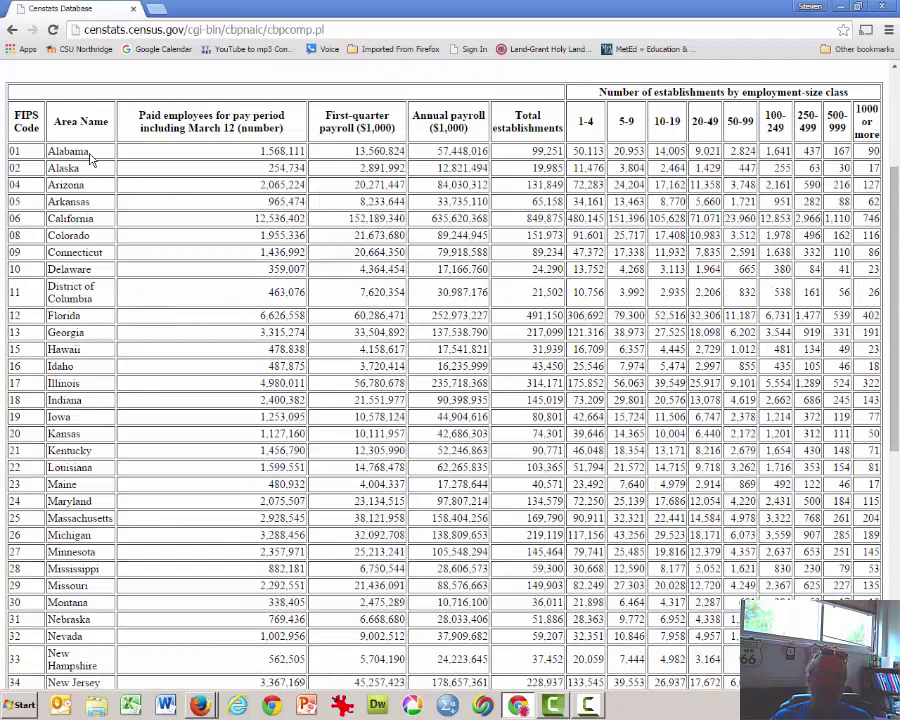
drag(22, 151, 95, 292)
click(557, 207)
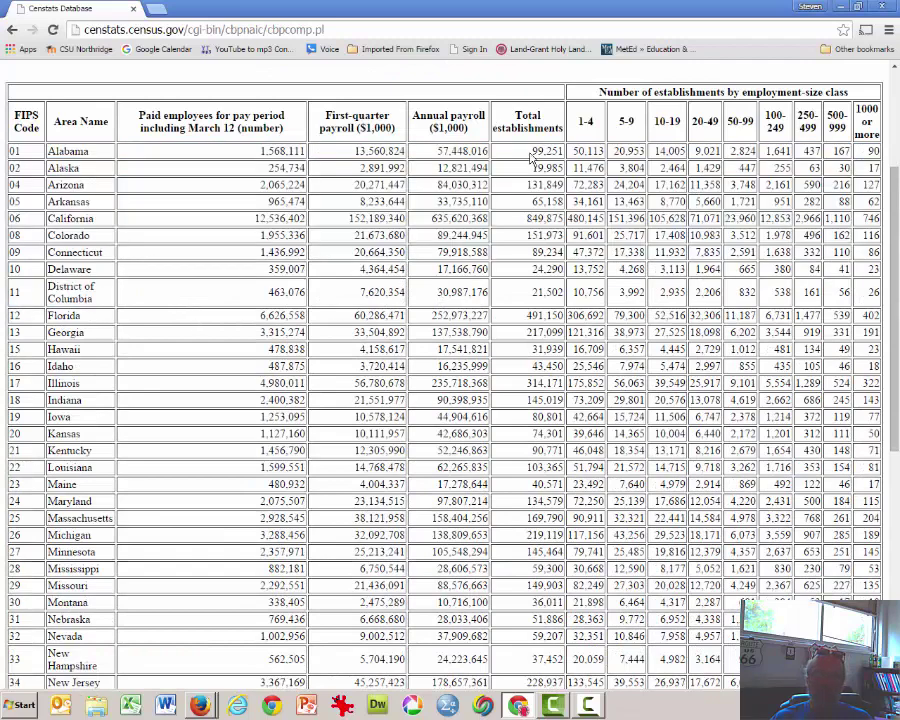
drag(531, 158, 380, 250)
click(213, 283)
- Save the comparison as cbpcomp.csv and open it in Excel
scroll(667, 316, down, 5)
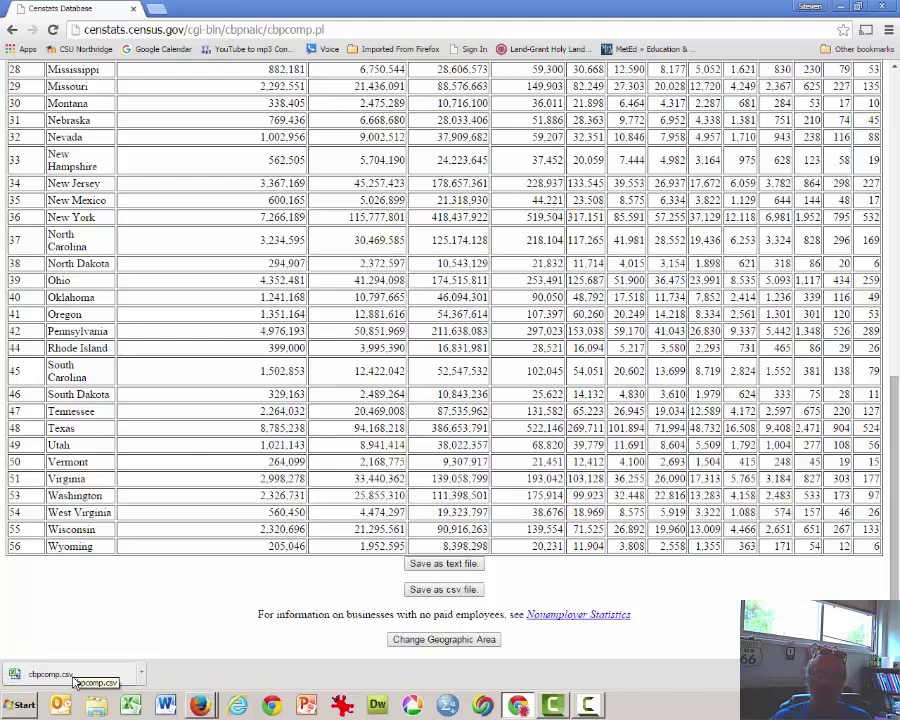
click(141, 673)
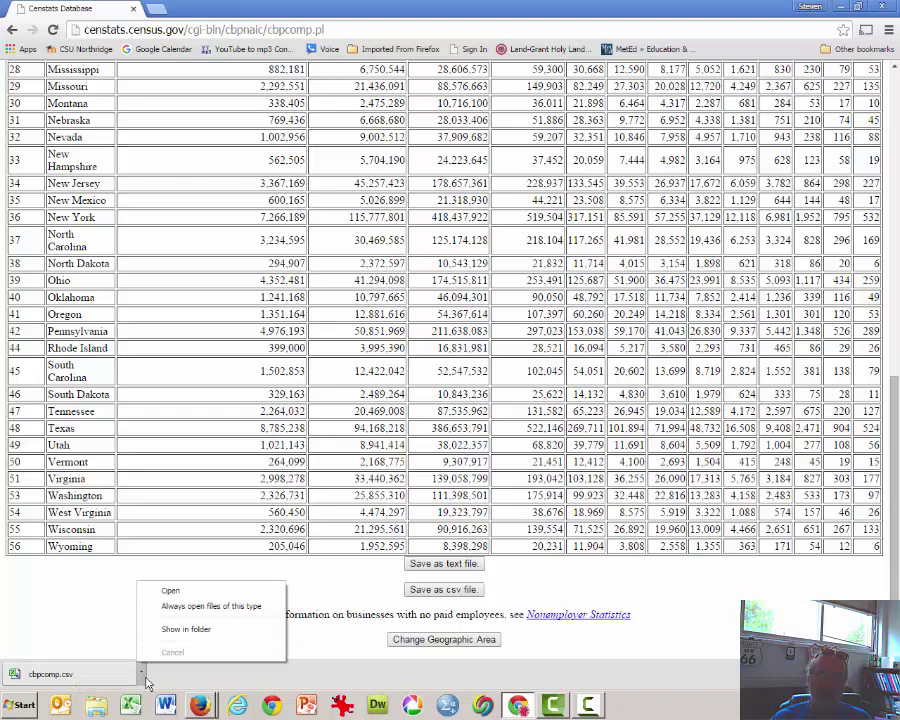
click(92, 680)
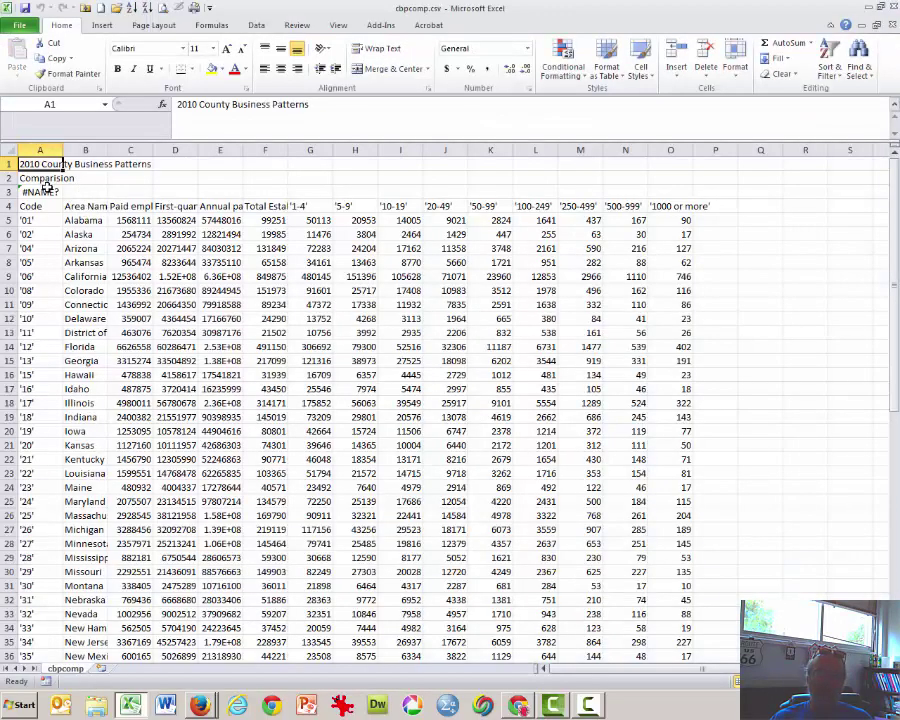
- Widen column A and delete the title rows above the header row
click(45, 191)
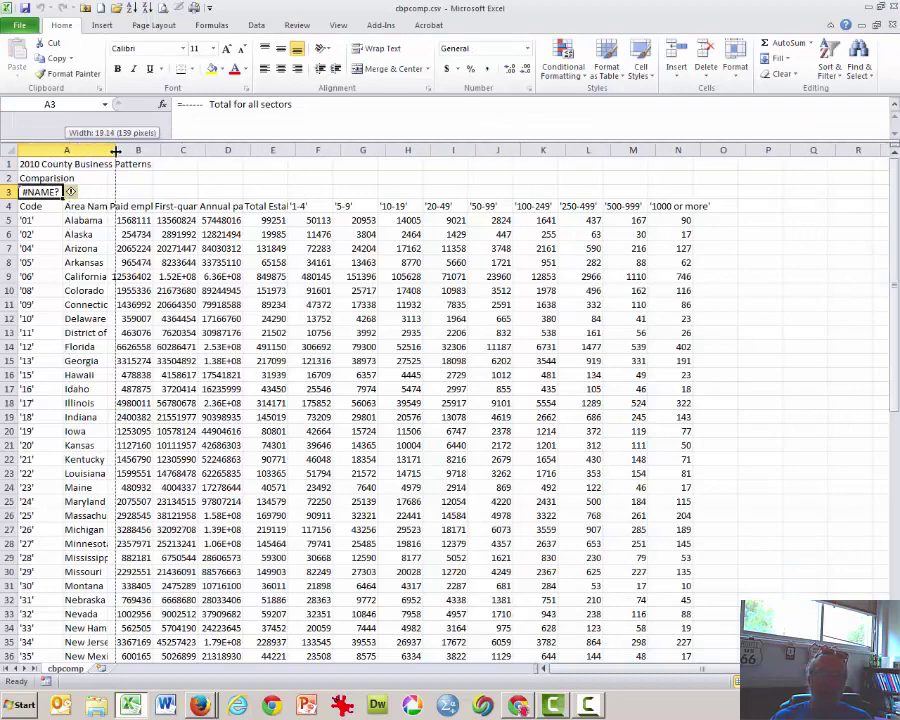
drag(62, 149, 115, 149)
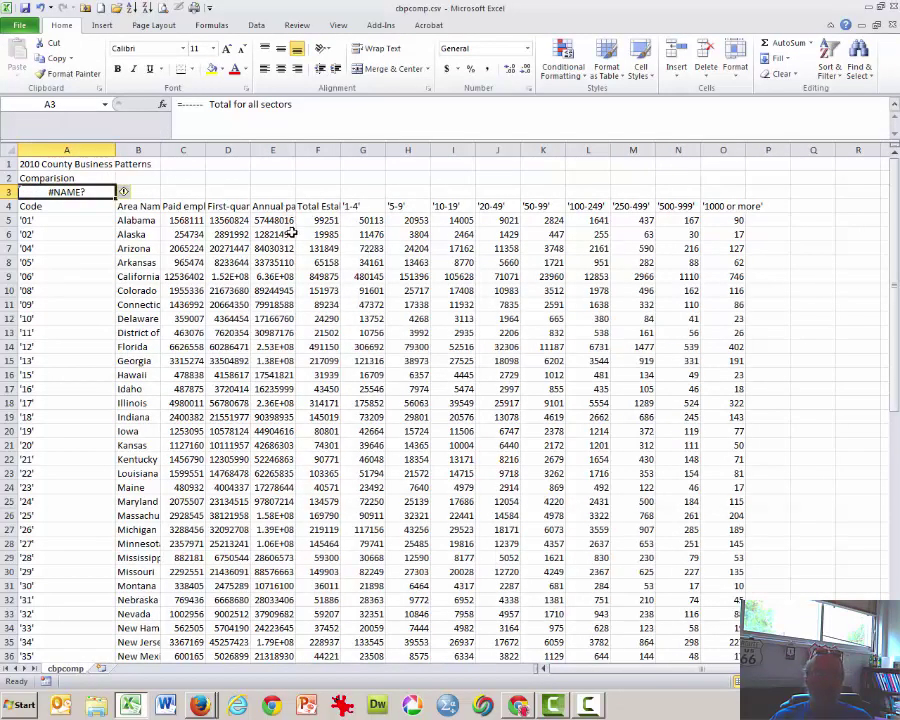
drag(8, 164, 8, 192)
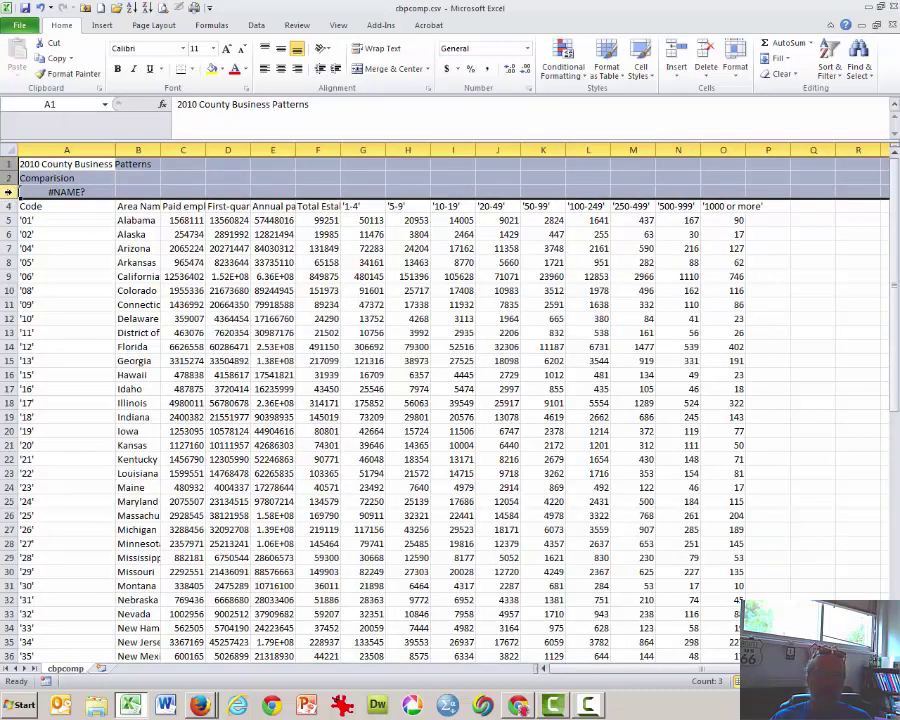
click(704, 55)
click(317, 219)
- Check how far the Code and Area Name columns run
click(68, 166)
key(Down)
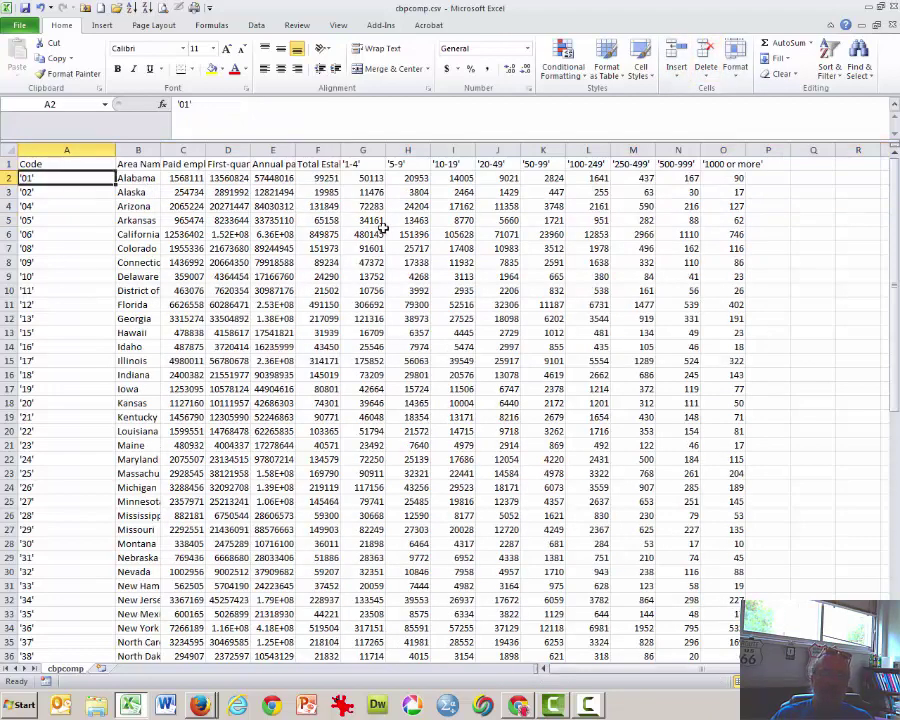
key(ctrl+shift+Down)
key(ctrl+Home)
key(Down)
key(shift+Down)
key(ctrl+Home)
key(Right)
key(ctrl+shift+Down)
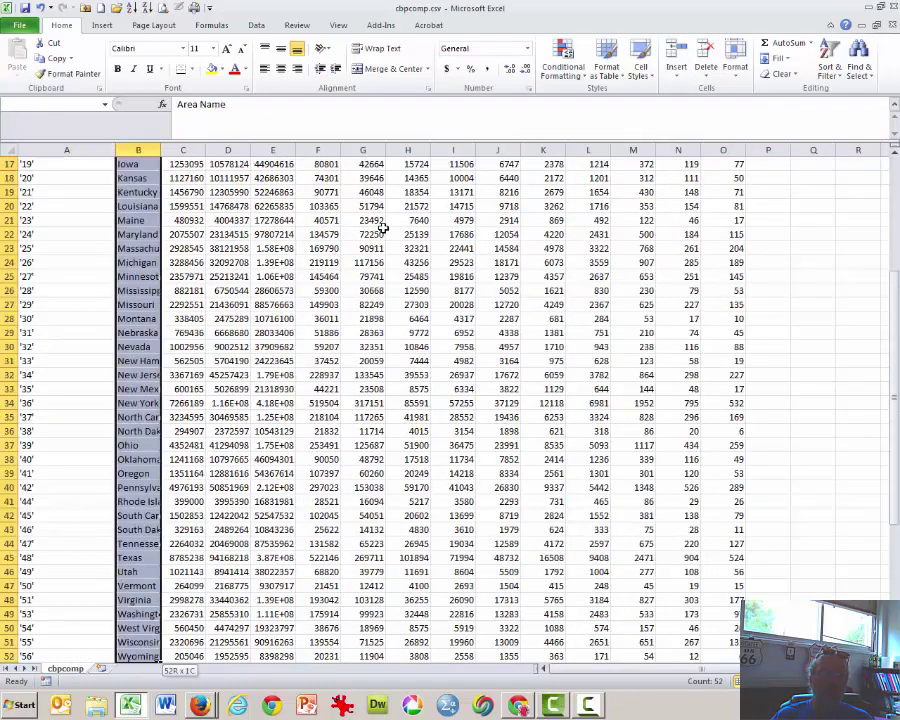
key(ctrl+Home)
key(Right)
key(Right)
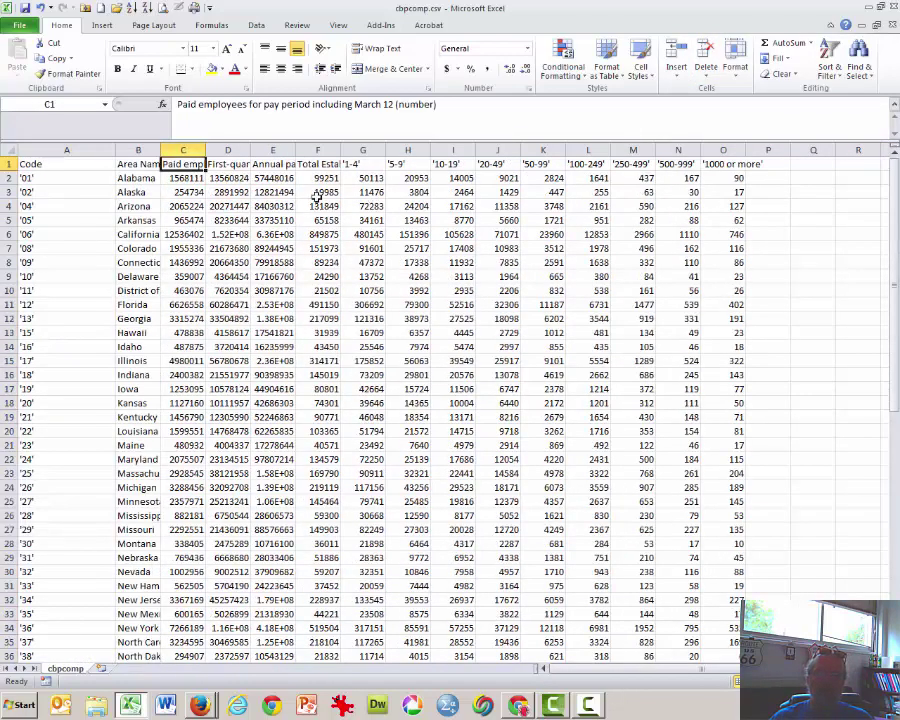
- Widen columns C, E and F and select the Total Establishments values F2:F52
drag(205, 151, 221, 151)
mouse_move(310, 151)
mouse_down()
mouse_move(332, 152)
mouse_move(295, 149)
mouse_up()
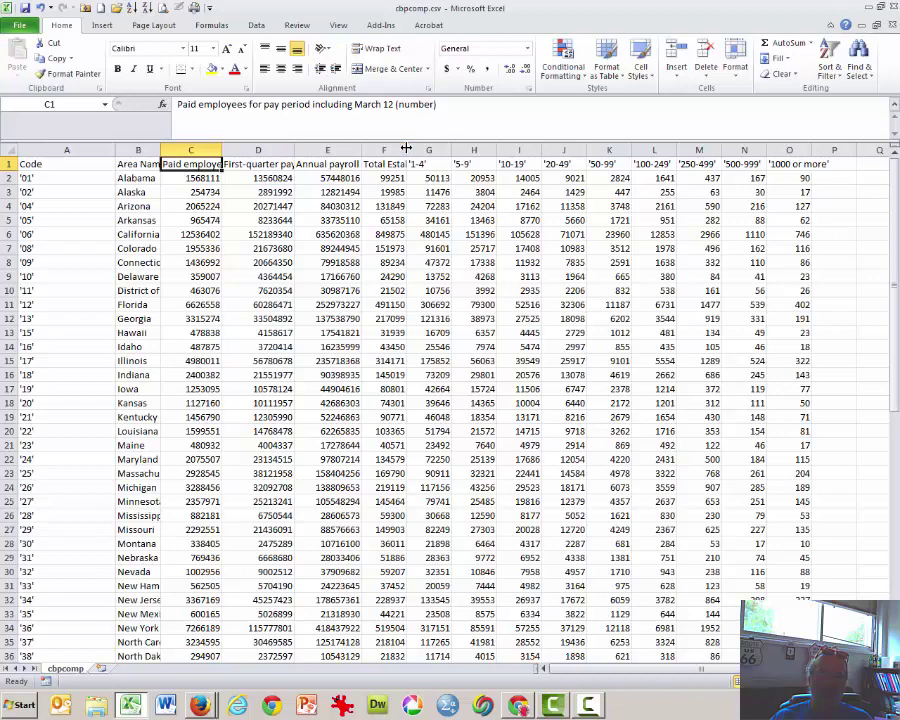
drag(406, 148, 436, 148)
click(418, 164)
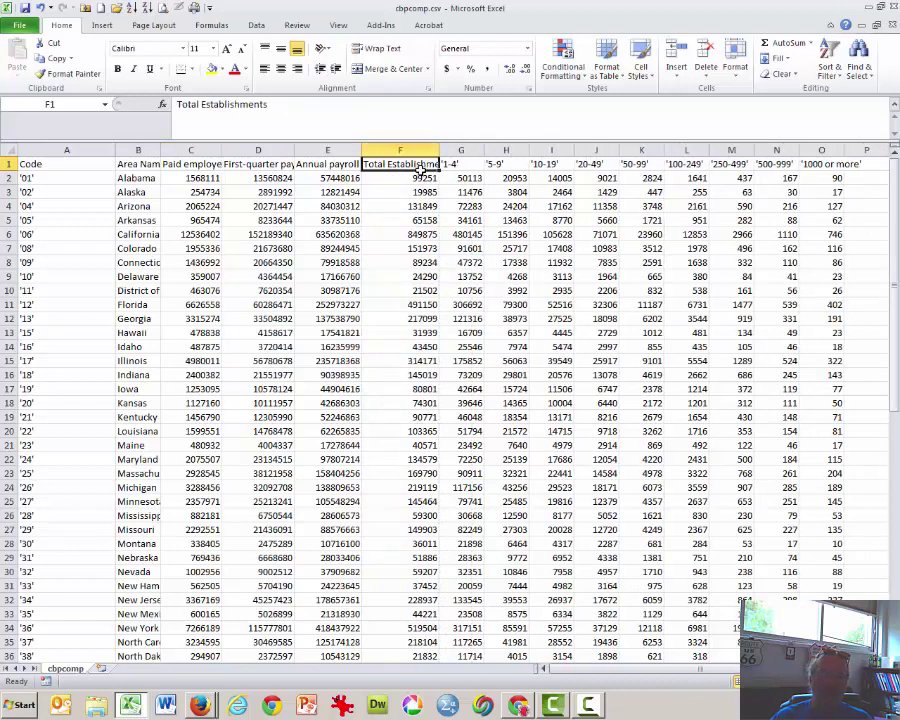
click(418, 178)
key(ctrl+shift+Down)
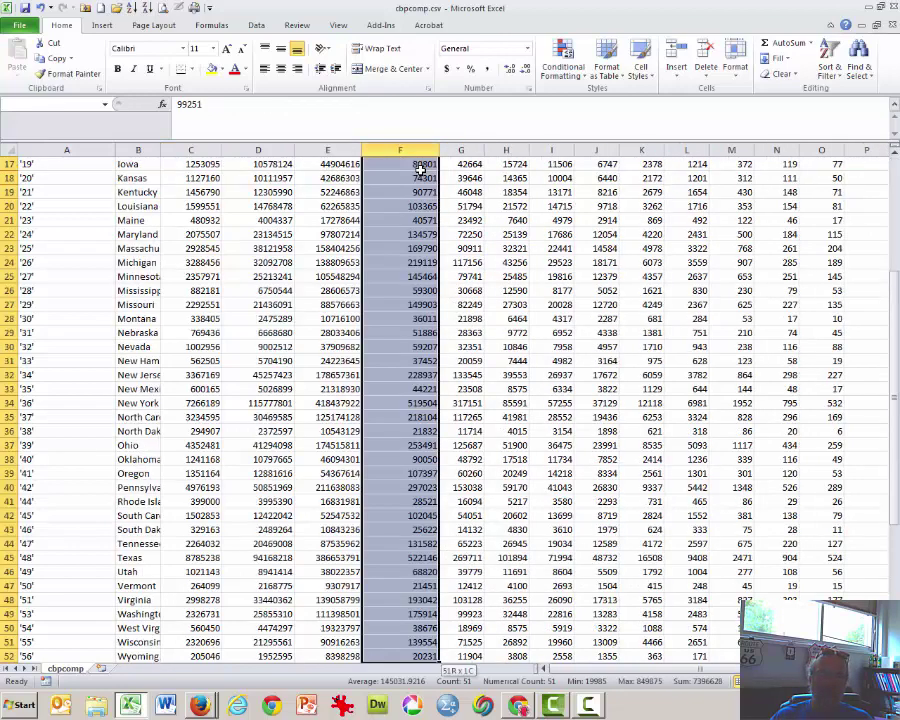
drag(400, 657, 400, 645)
- Confirm column F ends at the last state row, then return to Alabama in B2
key(ctrl+Up)
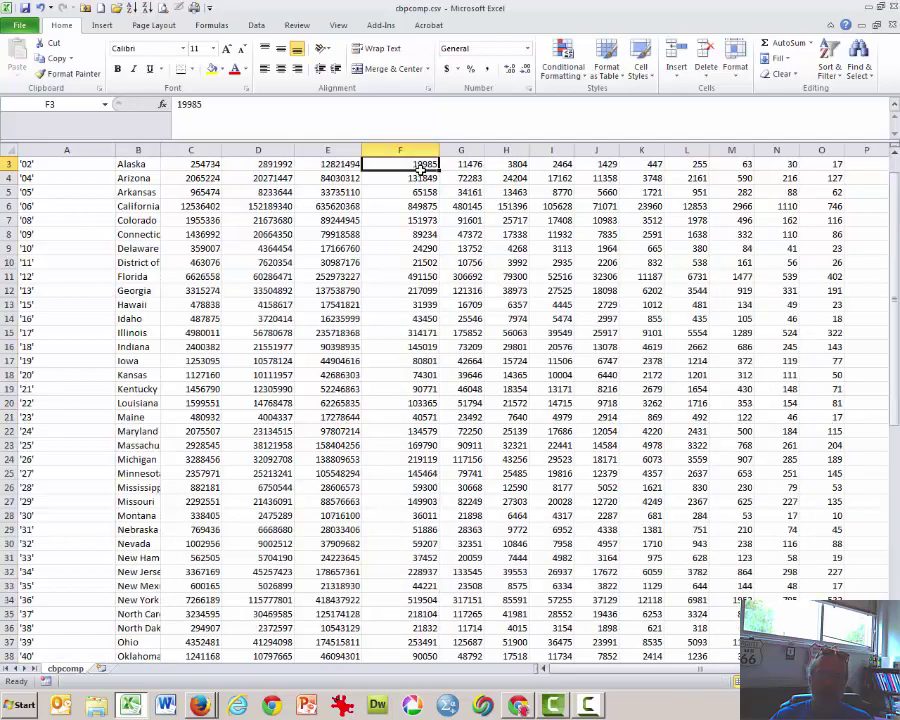
key(ctrl+Down)
key(ctrl+Up)
key(Left)
key(ctrl+Left)
key(Down)
key(Right)
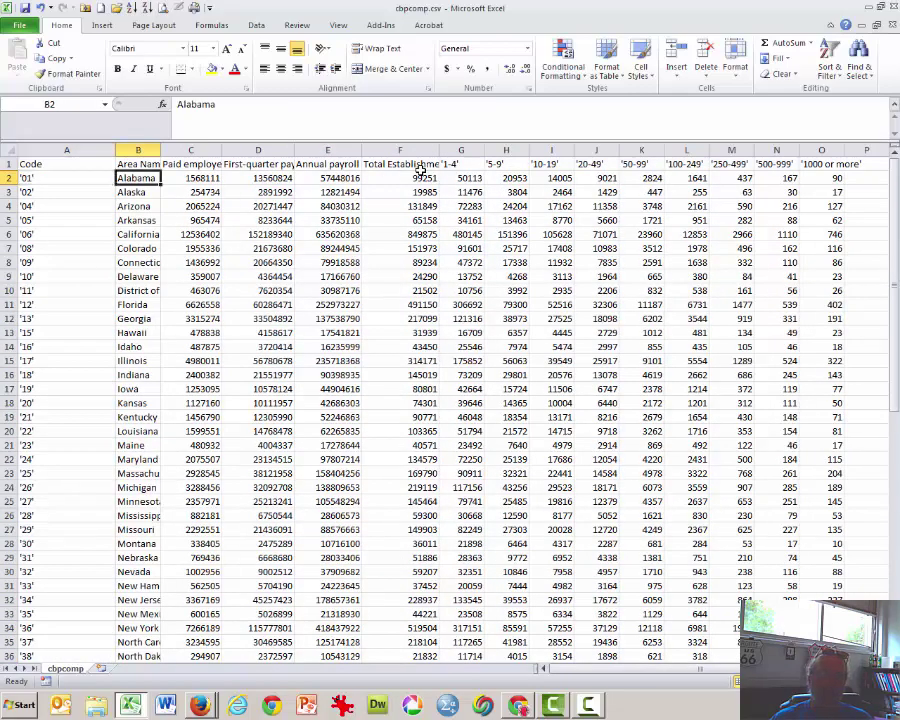
- Split the sheet into panes using View > Split
click(258, 25)
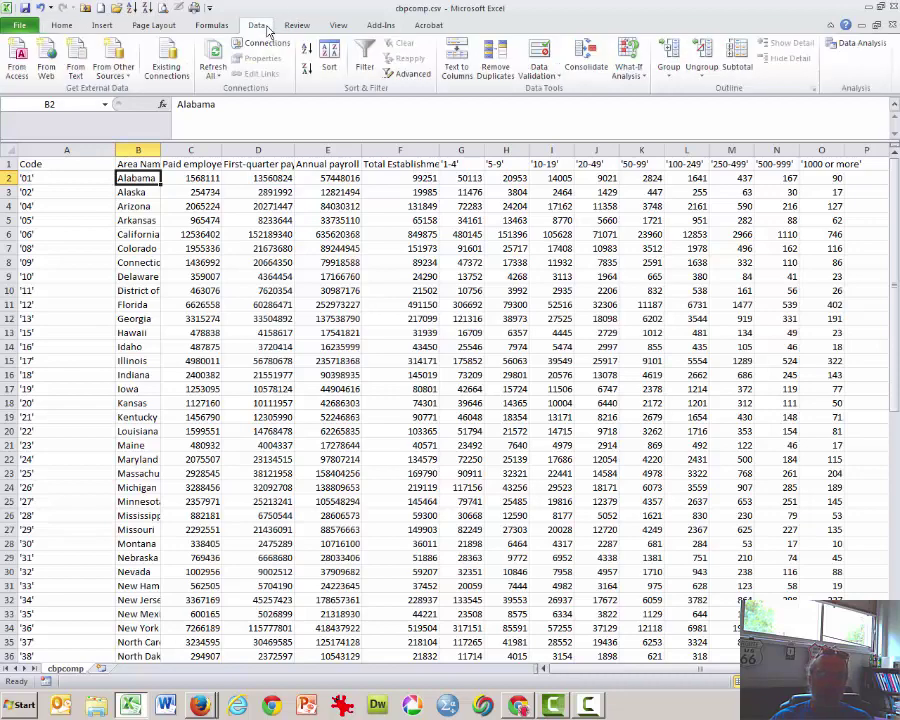
click(339, 25)
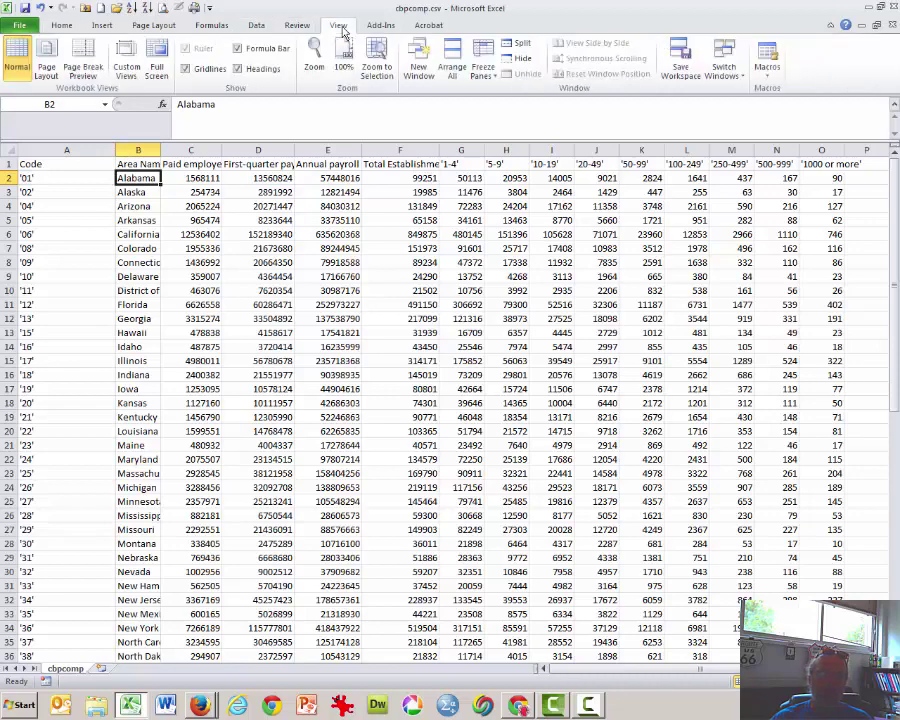
click(518, 43)
click(333, 234)
scroll(345, 272, down, 5)
scroll(345, 272, down, 6)
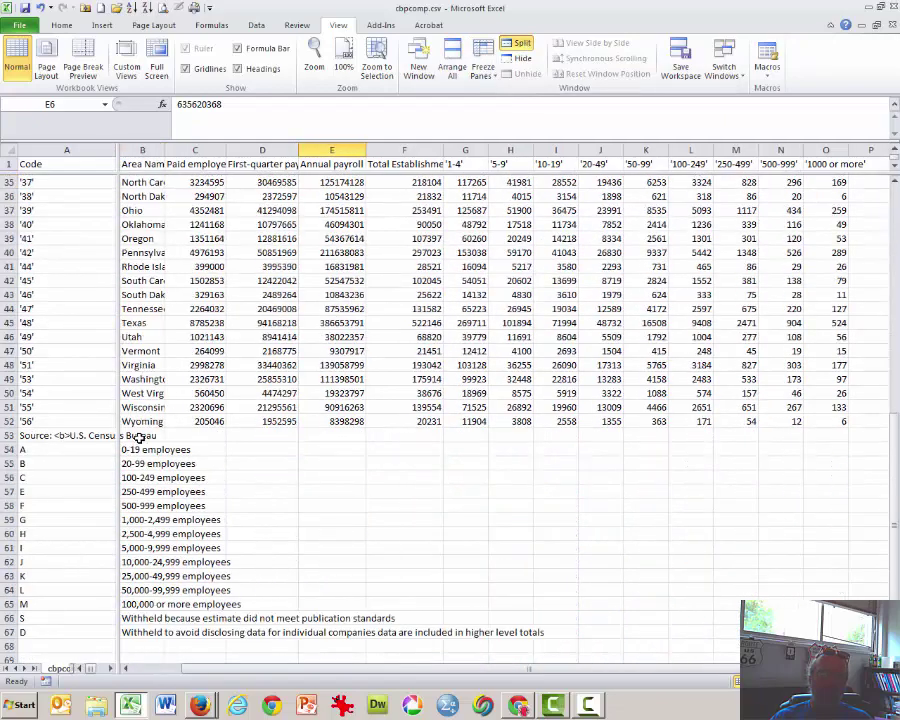
- Delete the source note and size-class legend in B53:B67 and A53:A67
click(145, 435)
key(ctrl+shift+Down)
key(ctrl+shift+Down)
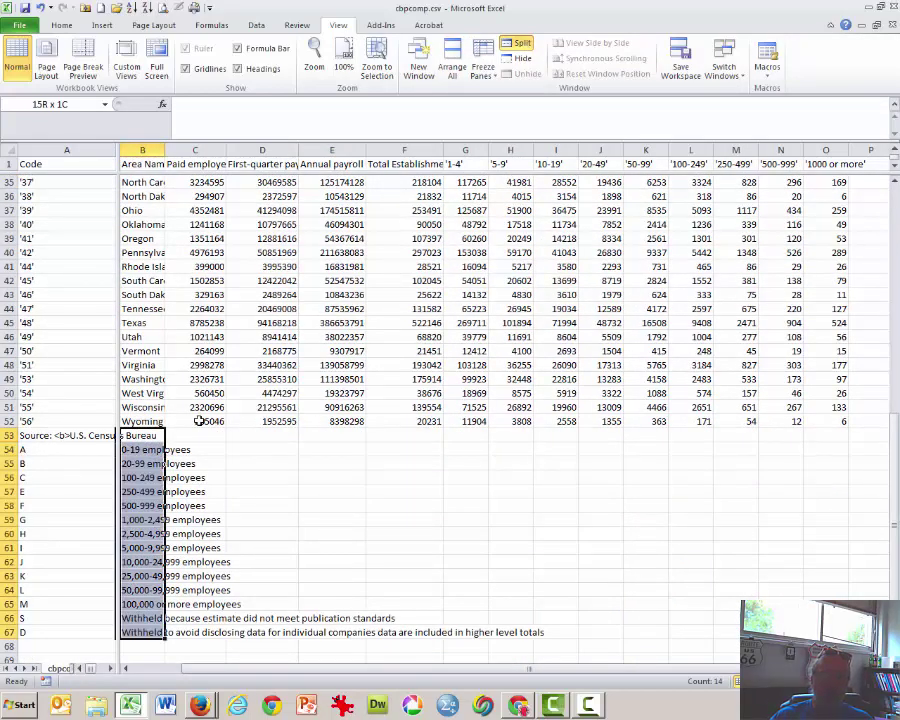
key(Delete)
click(200, 421)
key(Down)
key(Left)
- Check the emptied row 53 and move to cell C54 below paid employees
key(Left)
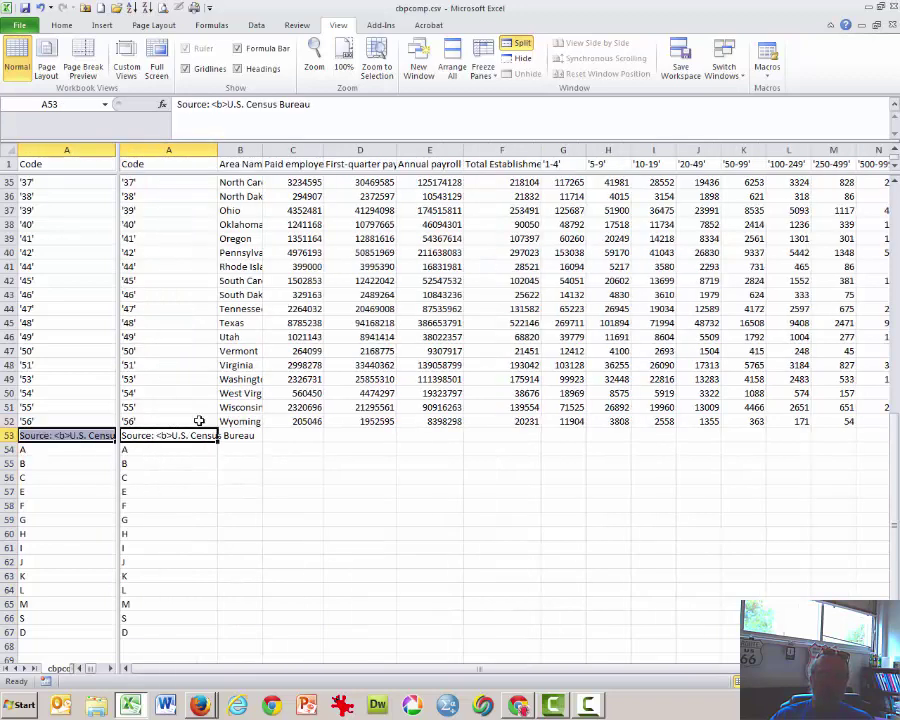
key(ctrl+shift+Down)
key(Delete)
key(Up)
key(Right)
key(Right)
key(Right)
key(Right)
key(Right)
key(Down)
key(Left)
key(Left)
key(Down)
key(Left)
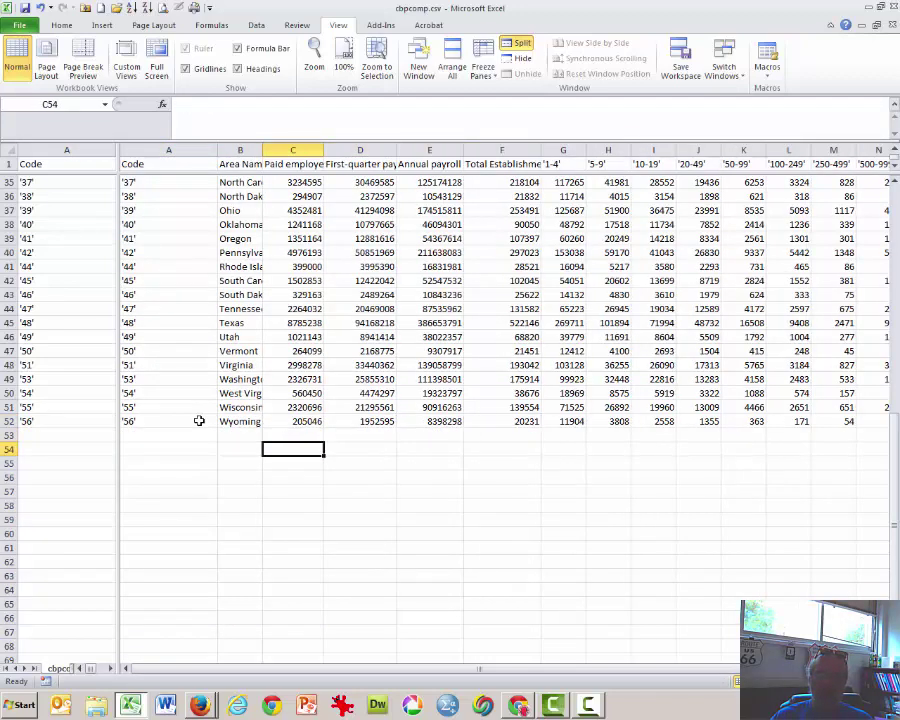
key(Up)
key(Left)
key(Left)
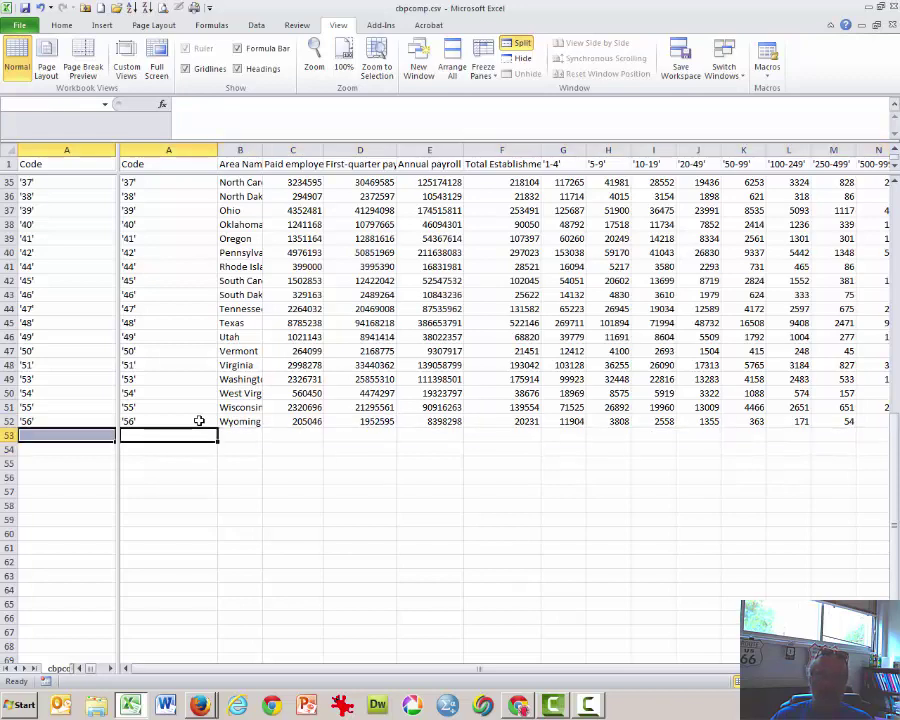
- Enter =SUM(C2:C52) in C54 to total paid employees
key(Down)
key(Right)
key(Right)
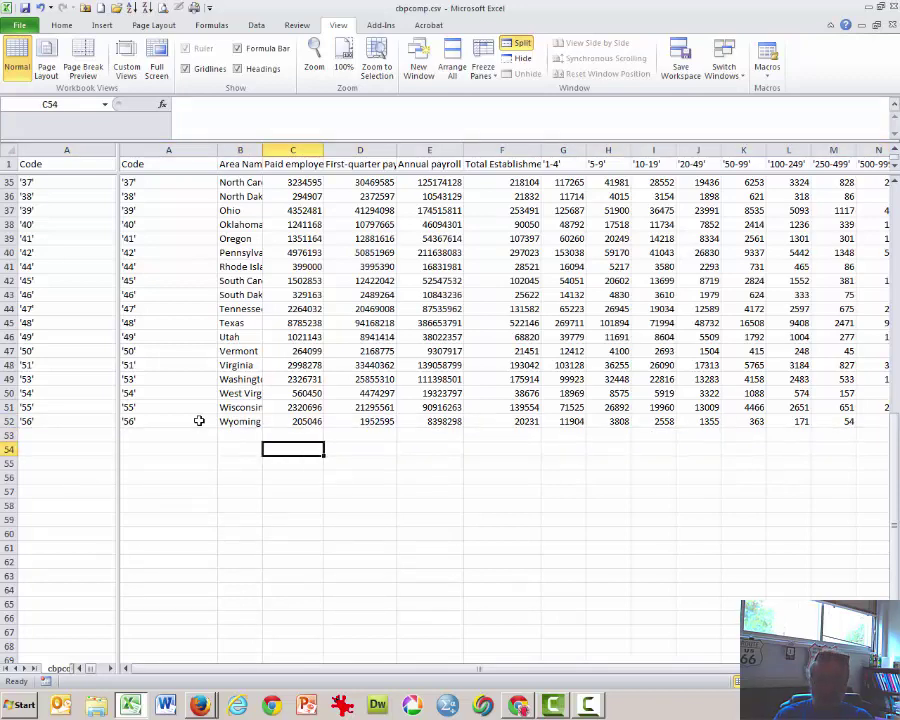
text(=sum)
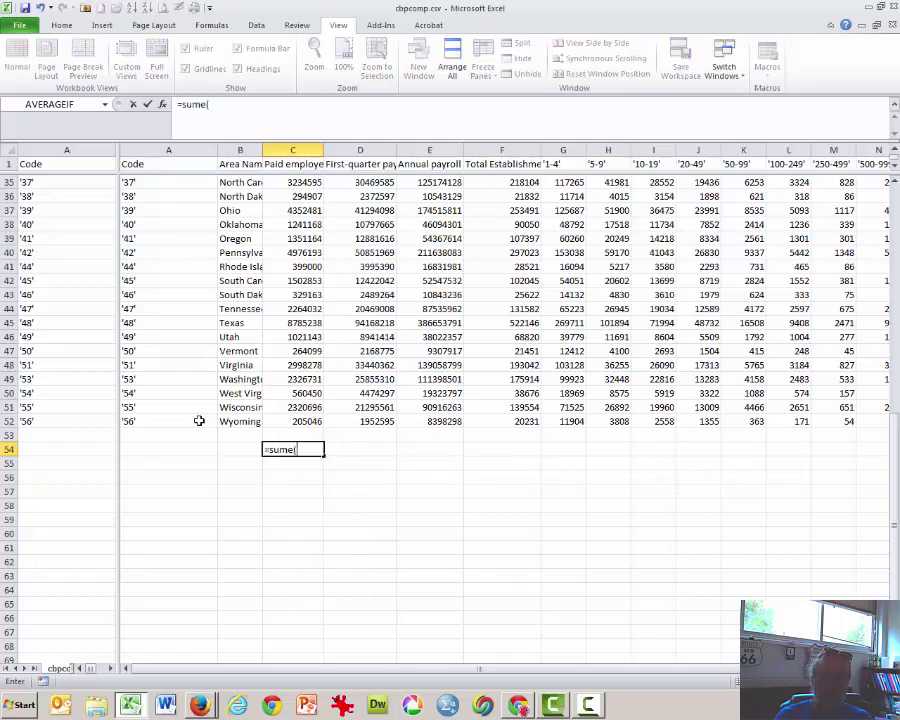
text(()
key(Up)
key(Up)
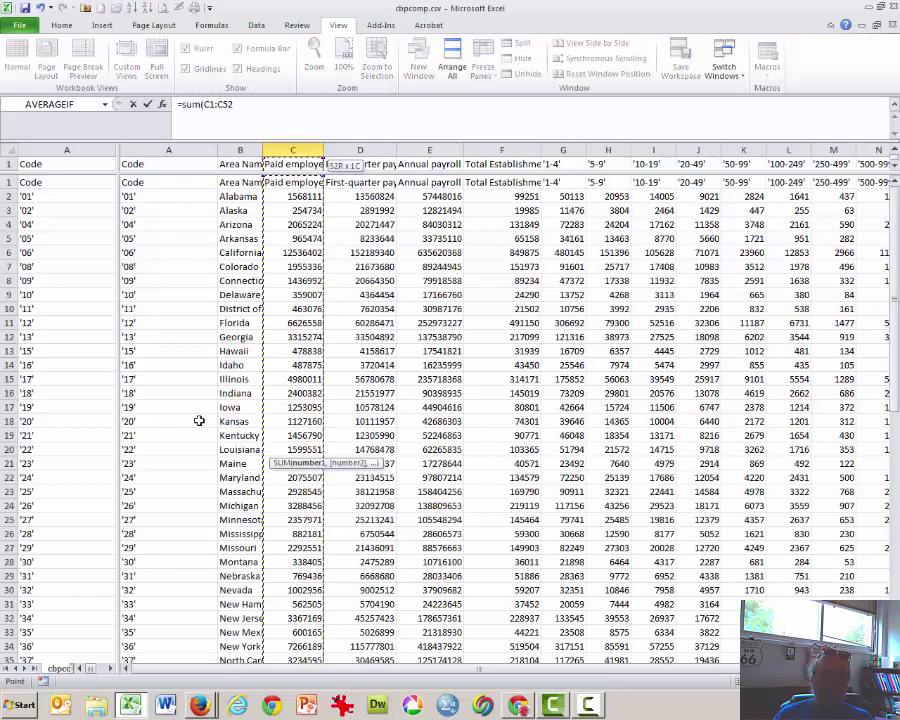
key(shift+Down)
key(Return)
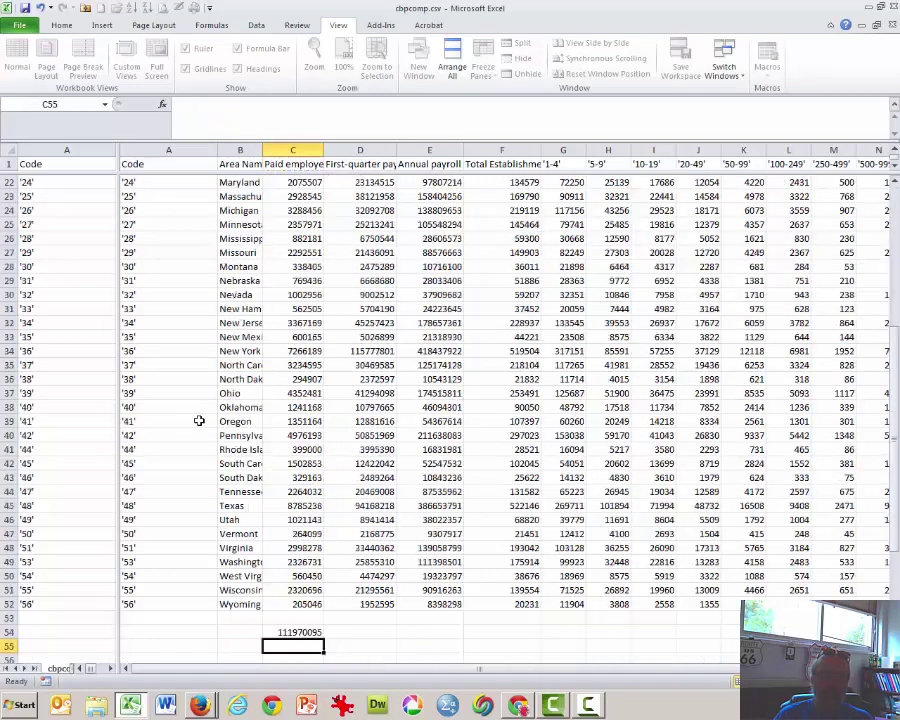
- Copy the SUM across D54:F54, giving 7396628 total establishments in F54
key(Up)
key(ctrl+c)
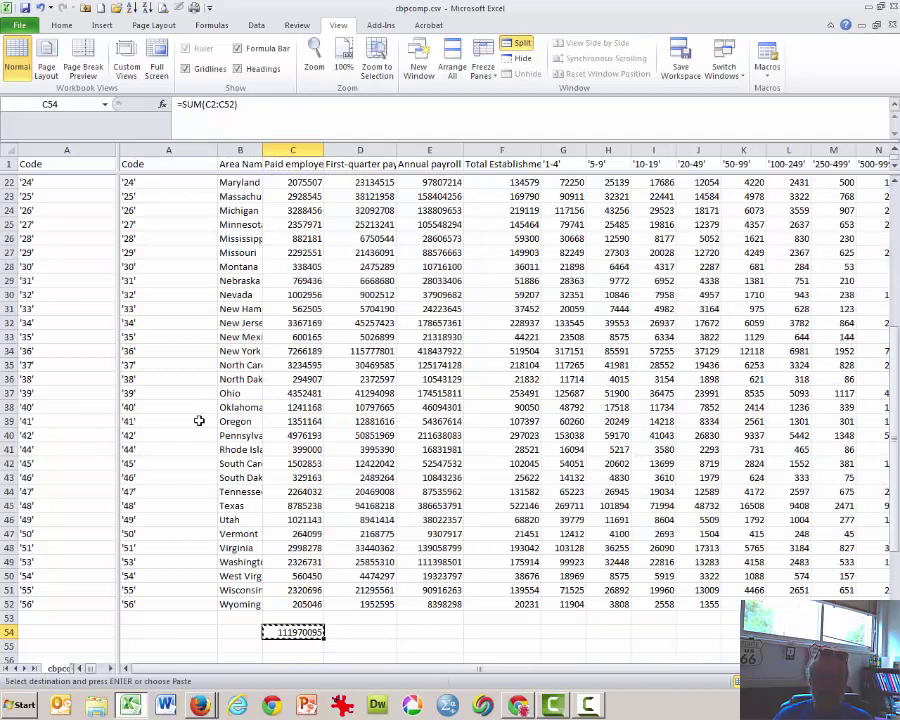
key(shift+Right)
key(shift+Right)
key(shift+Right)
key(Return)
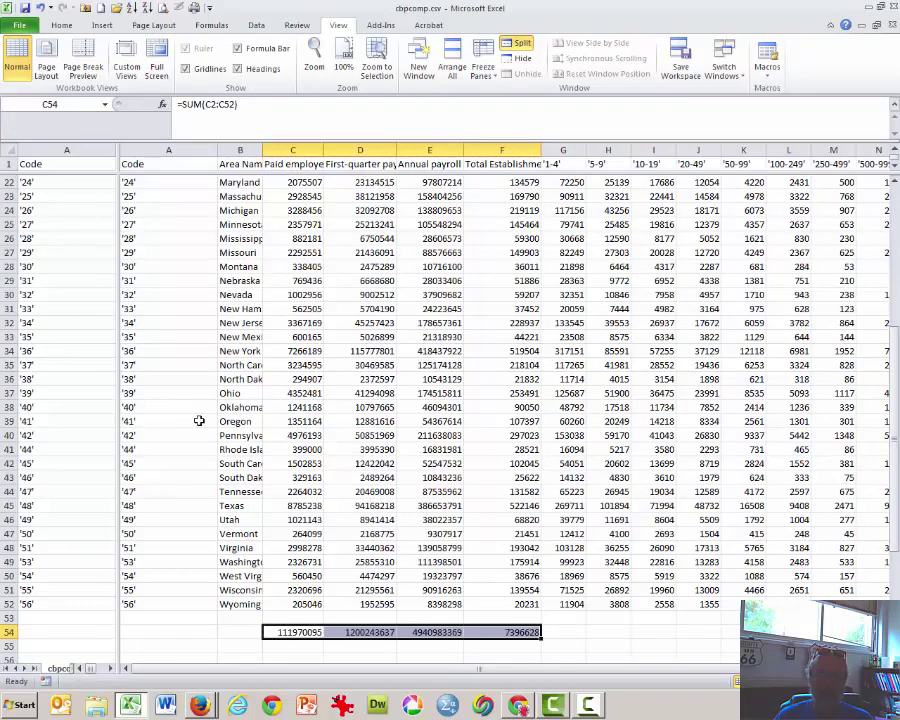
key(Down)
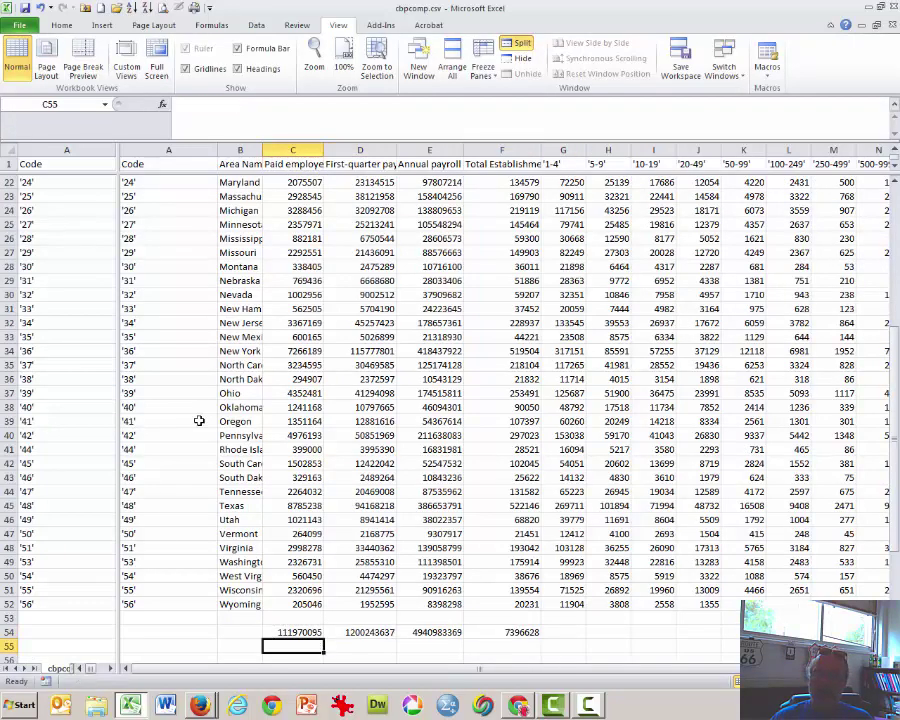
click(517, 632)
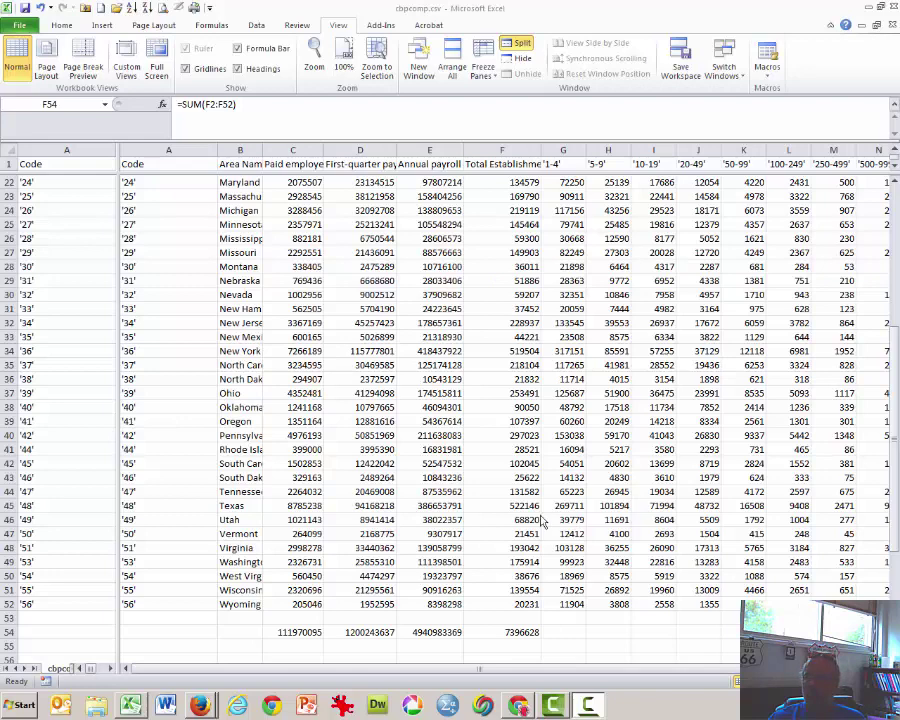
key(alt+Tab)
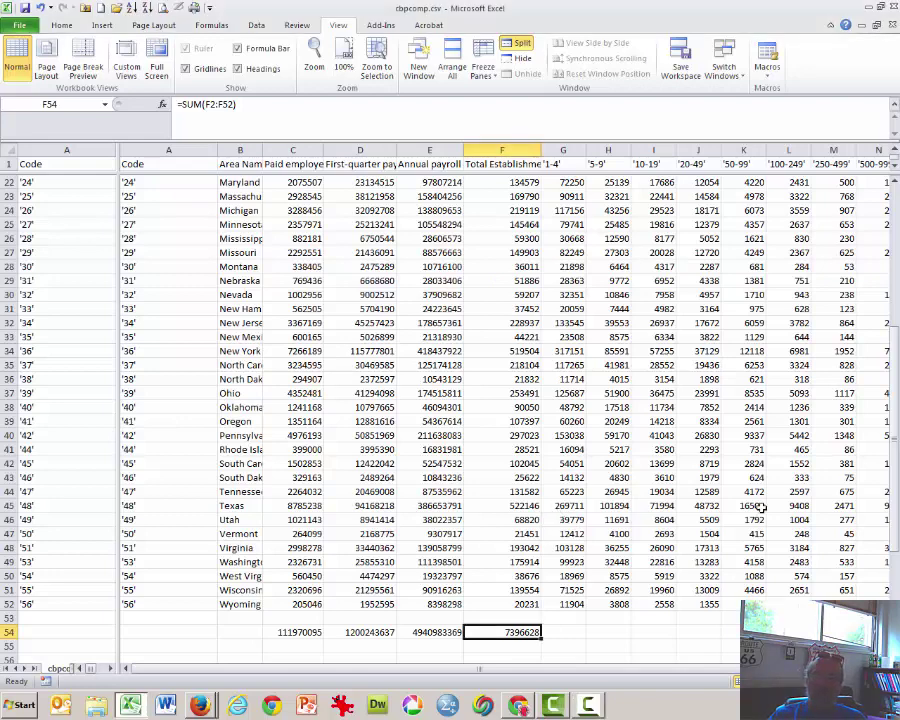
key(ctrl+Up)
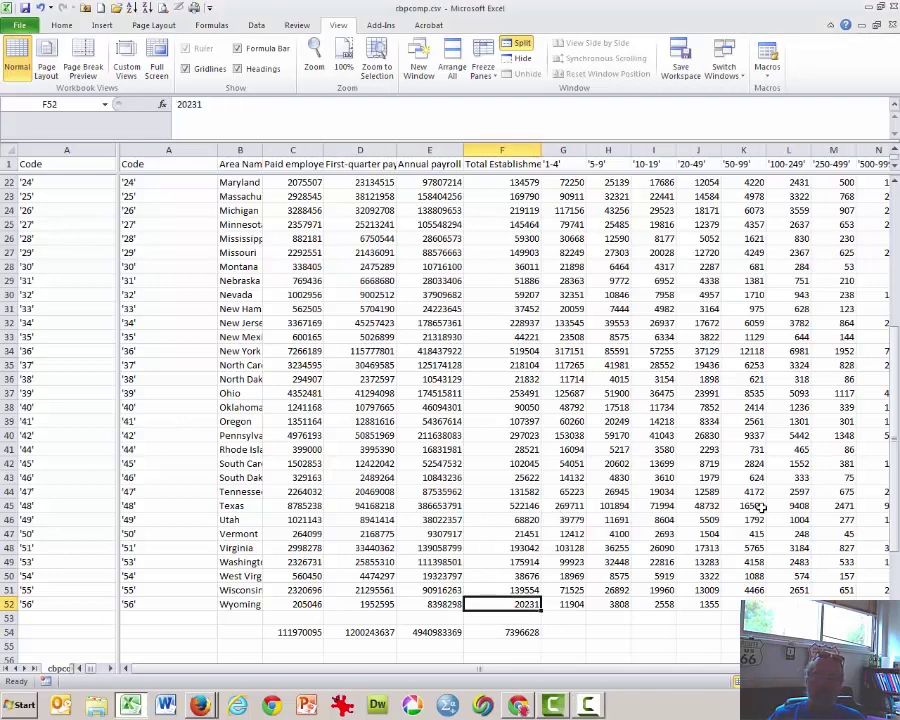
key(ctrl+Up)
key(Right)
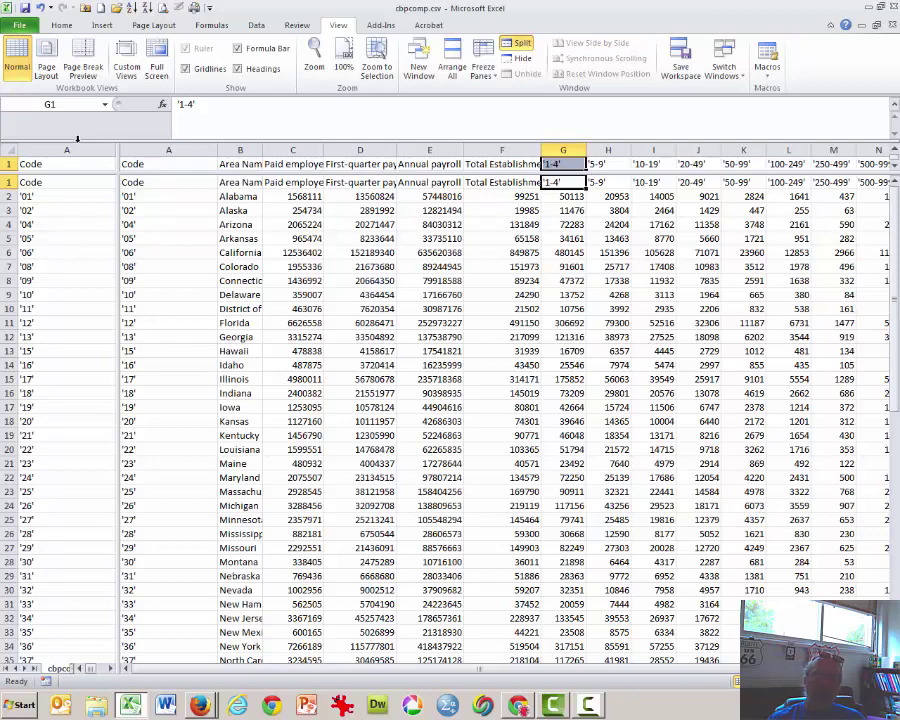
- Clear the employee-size class columns G1 through N52
click(58, 25)
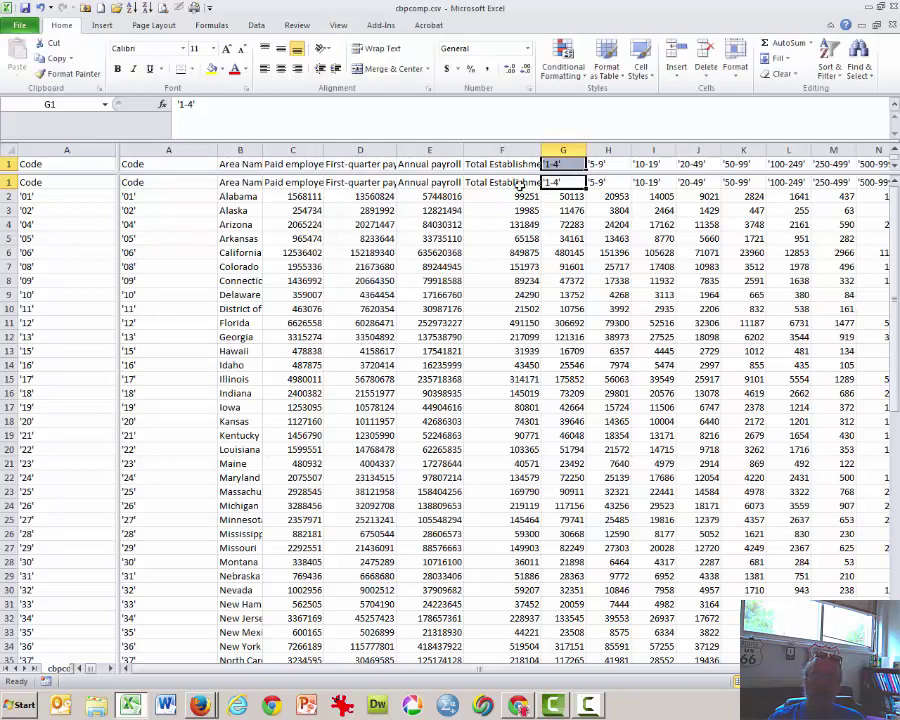
key(ctrl+shift+Down)
key(ctrl+shift+Right)
key(Delete)
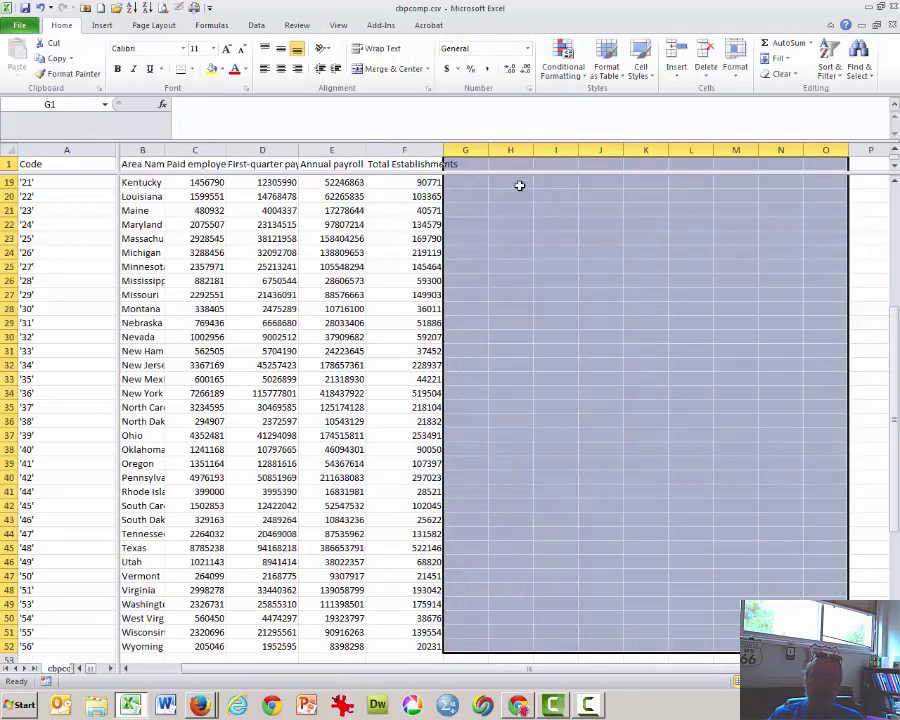
- Enter the header Pct_Est_St in G1 and select G2
key(Left)
key(Right)
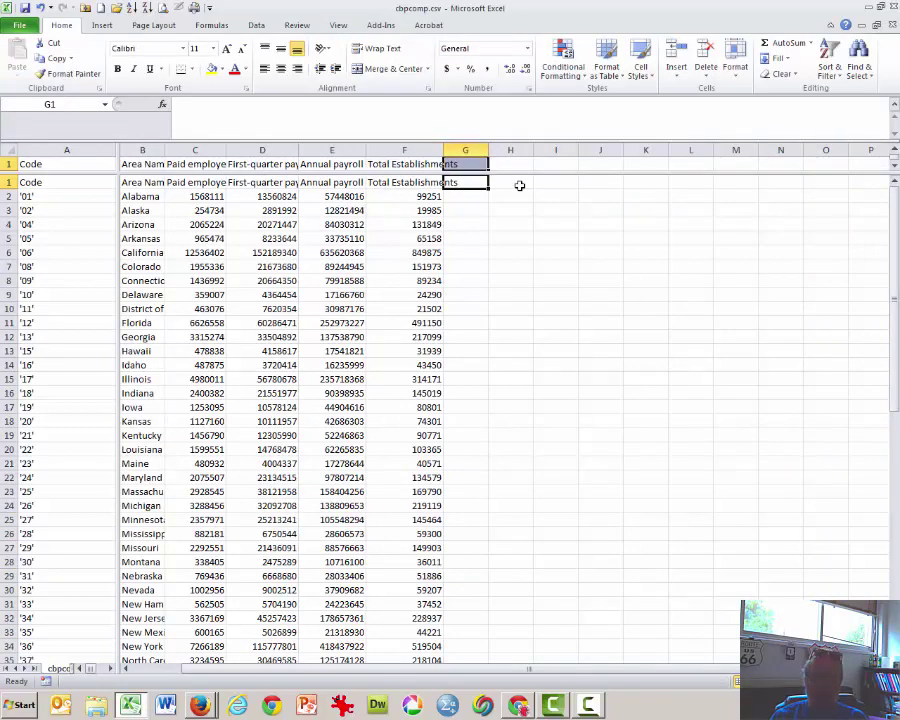
text(Pct)
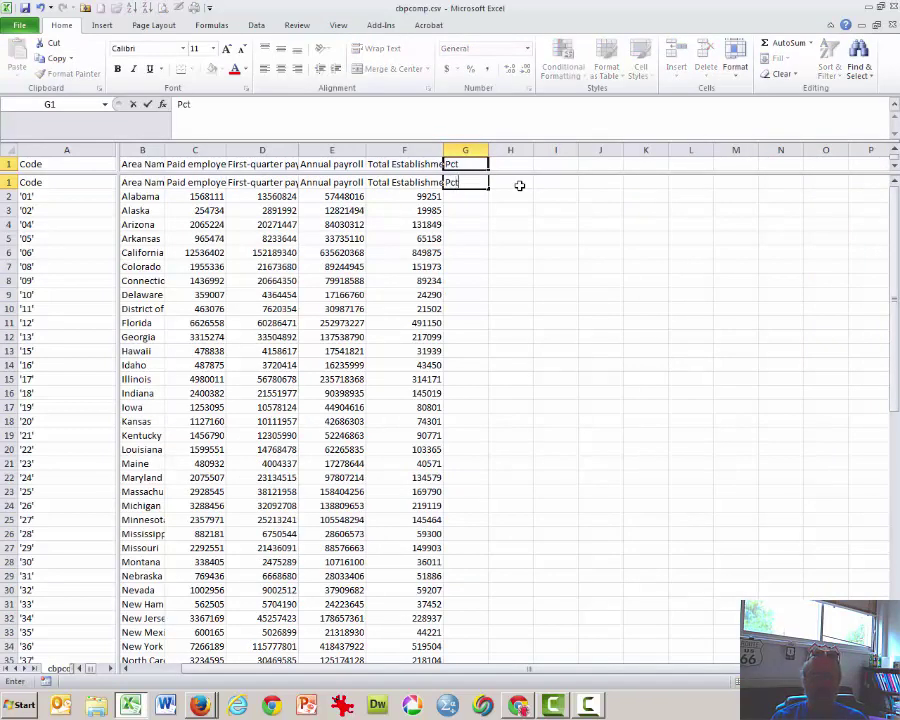
text(_Est_St)
key(Return)
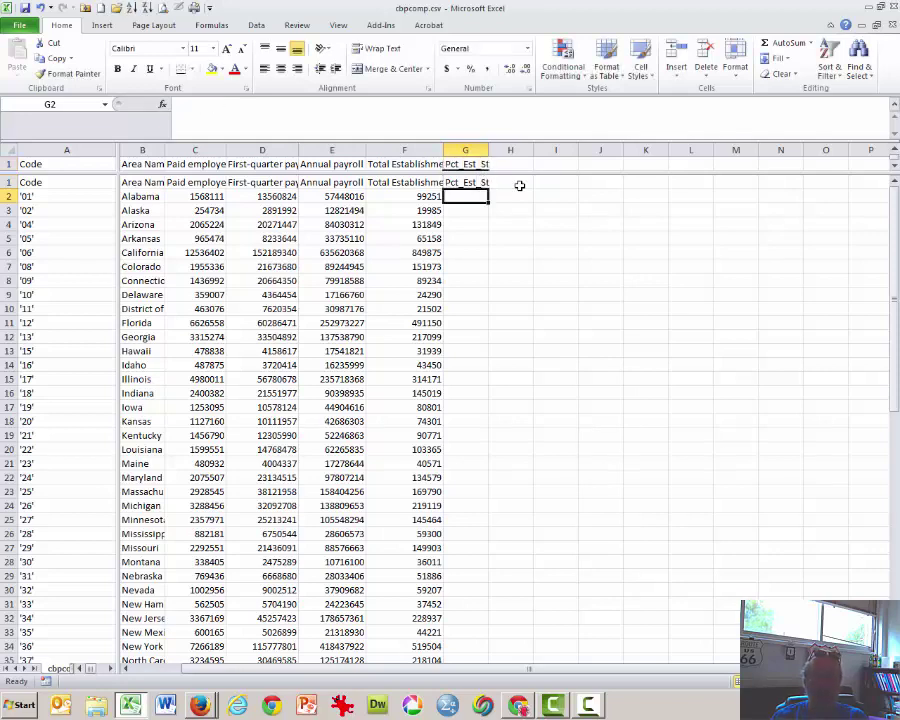
key(Left)
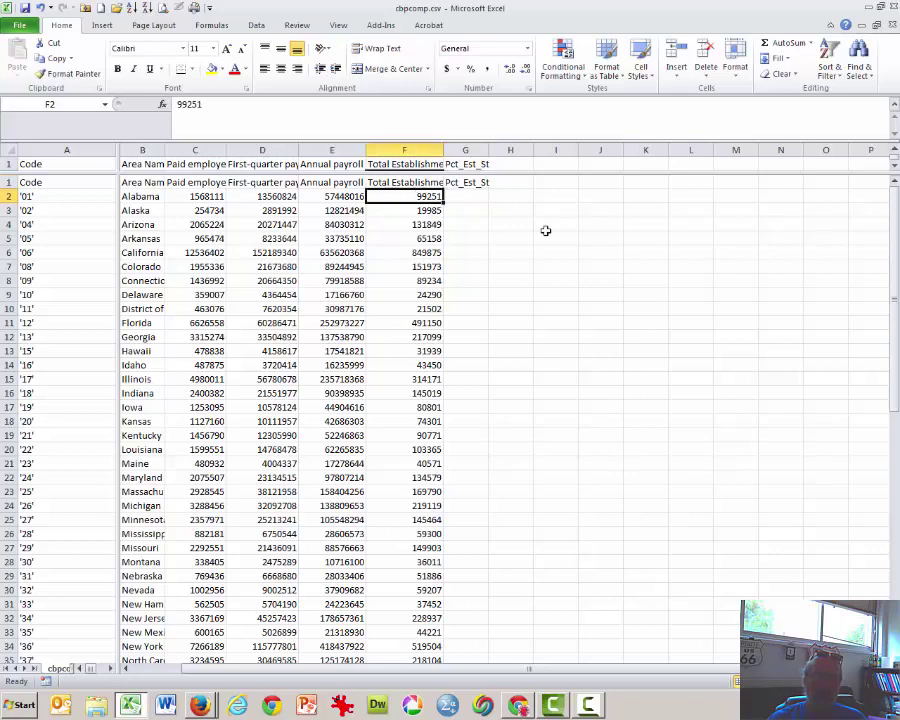
click(479, 197)
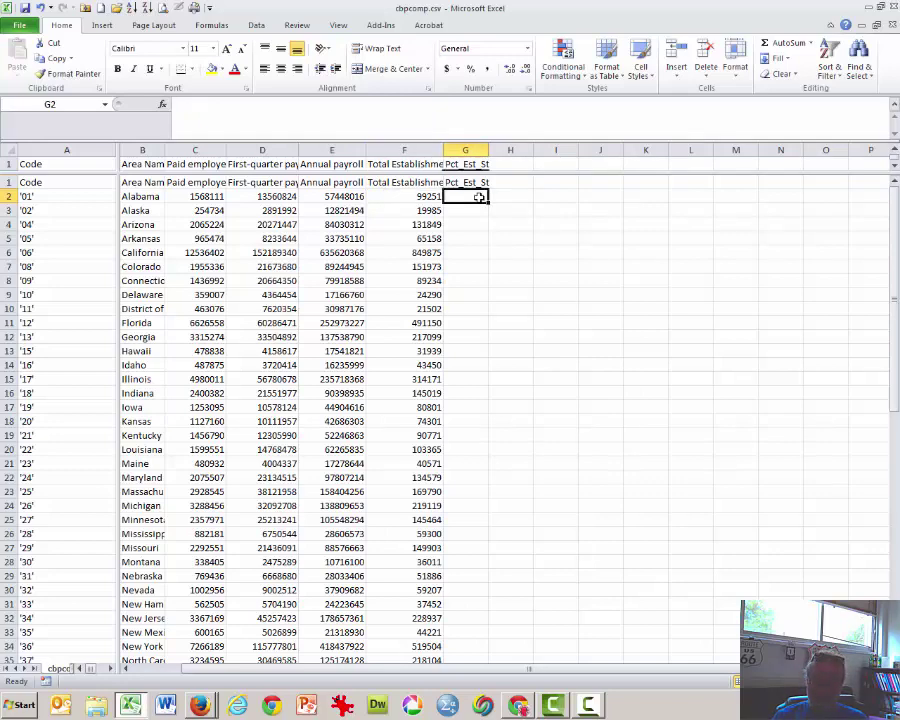
- Enter =F2/$F$54 in G2, giving Alabama's establishment share of 0.013418
text(=)
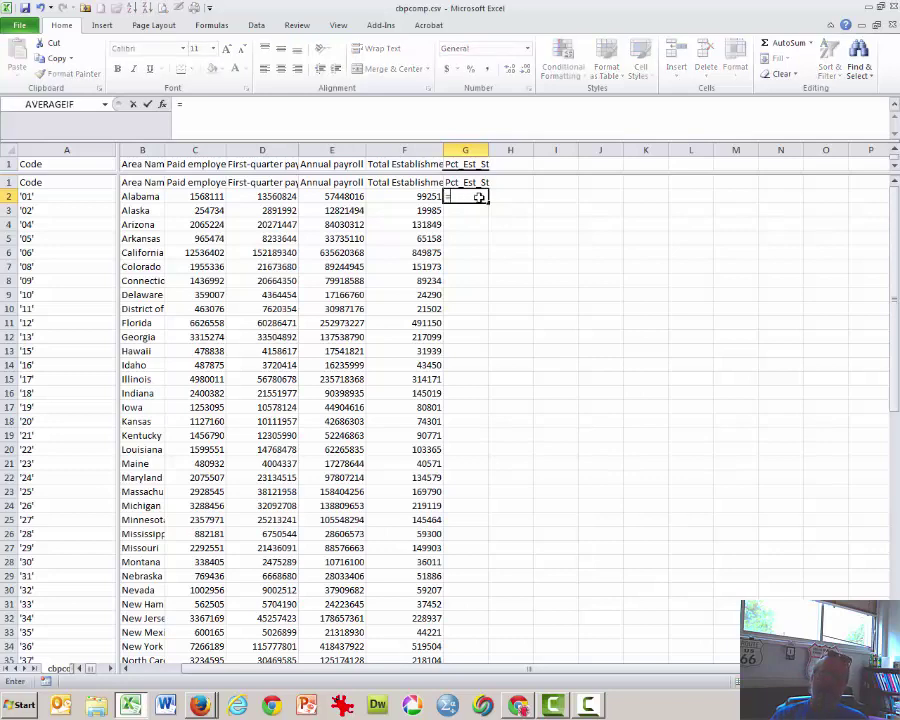
key(Left)
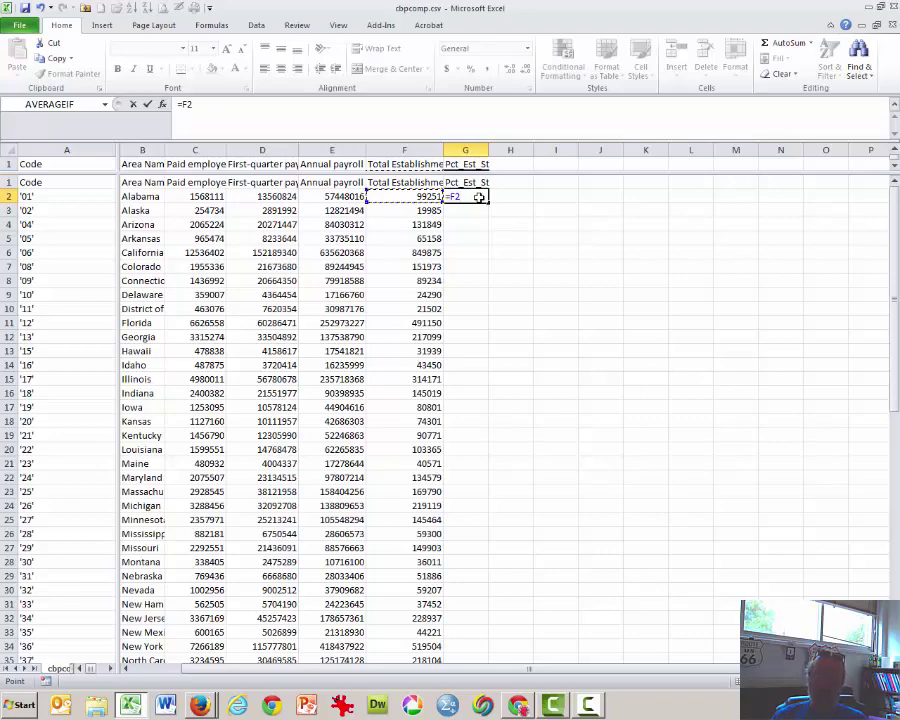
text(/)
key(Left)
key(ctrl+Down)
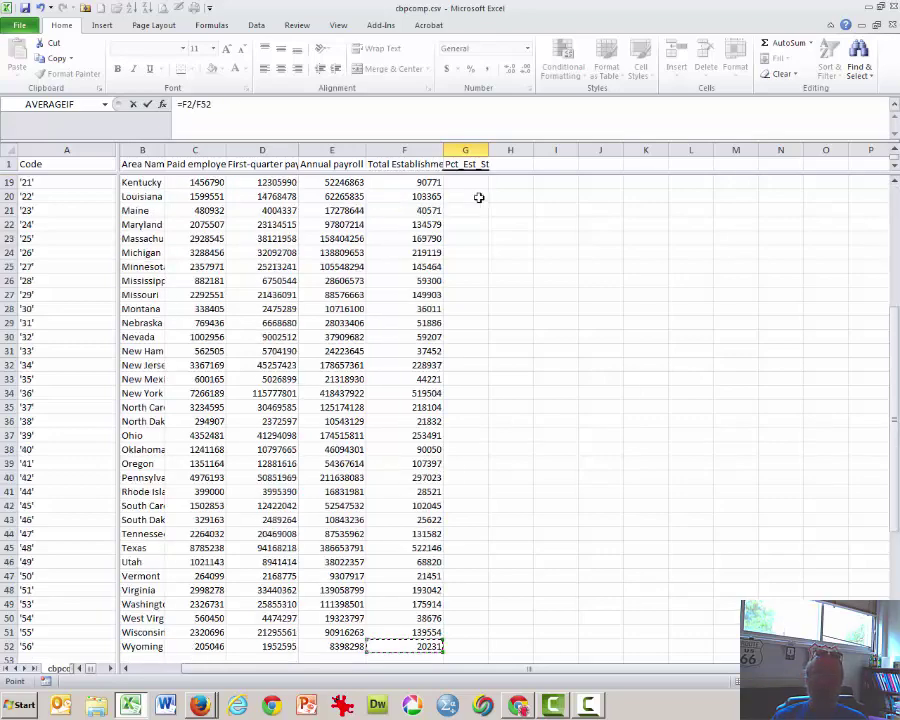
key(Down)
key(Down)
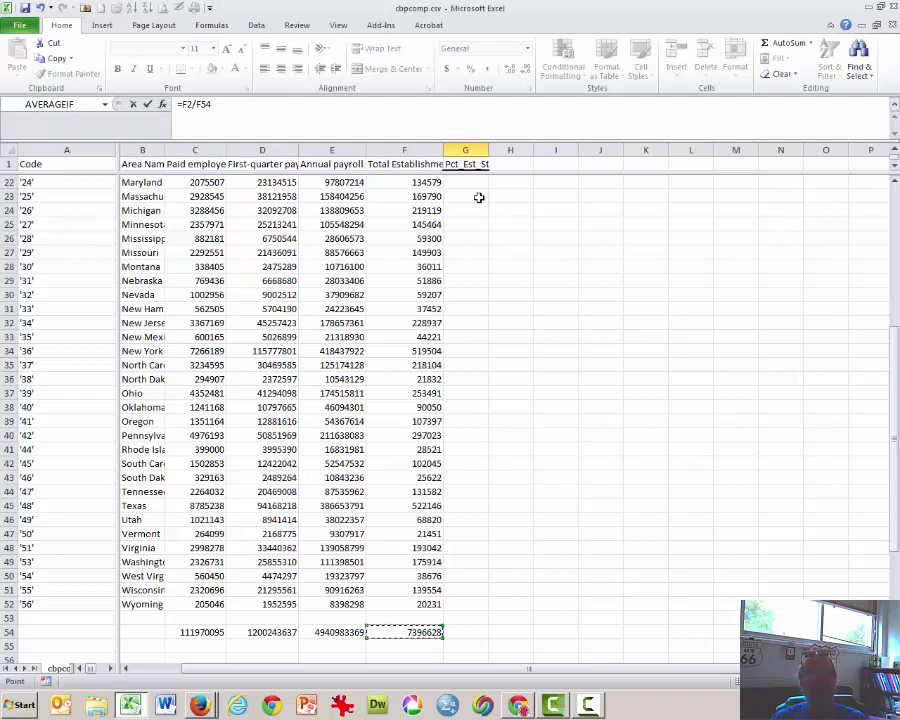
key(F4)
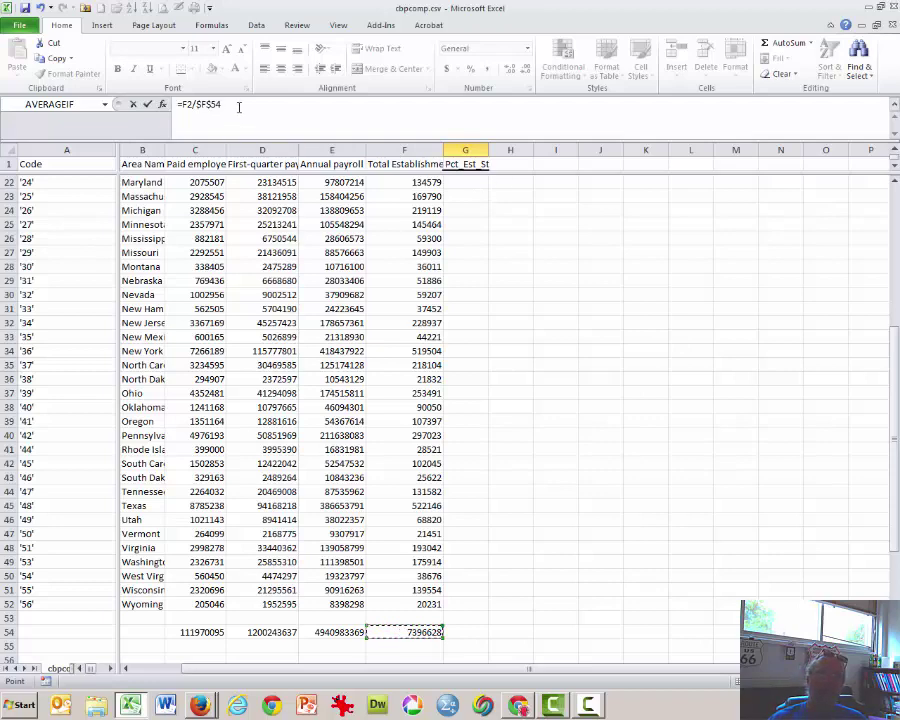
drag(239, 106, 196, 105)
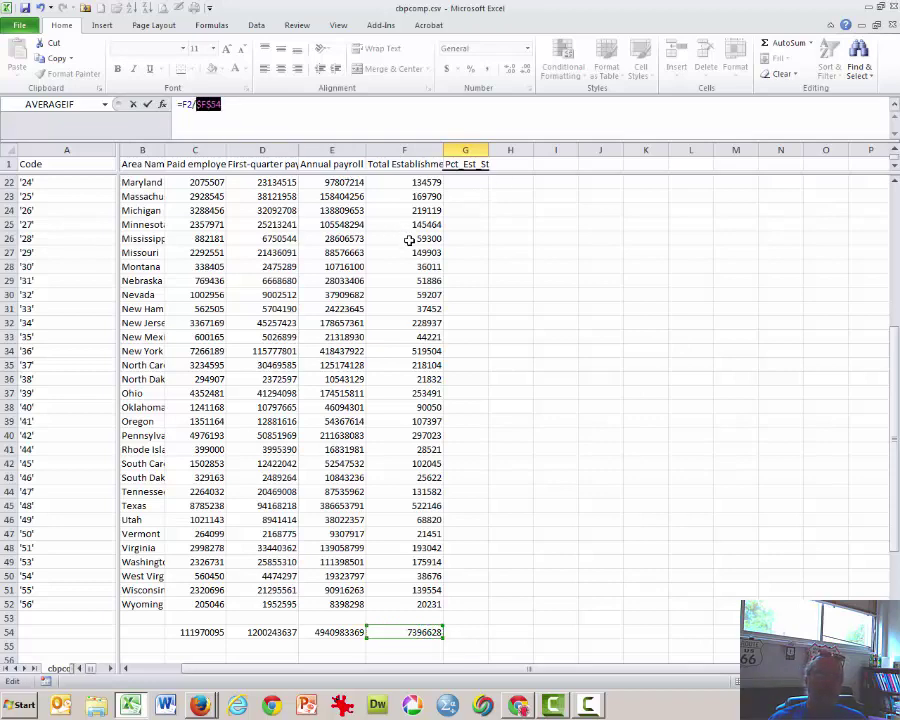
click(467, 280)
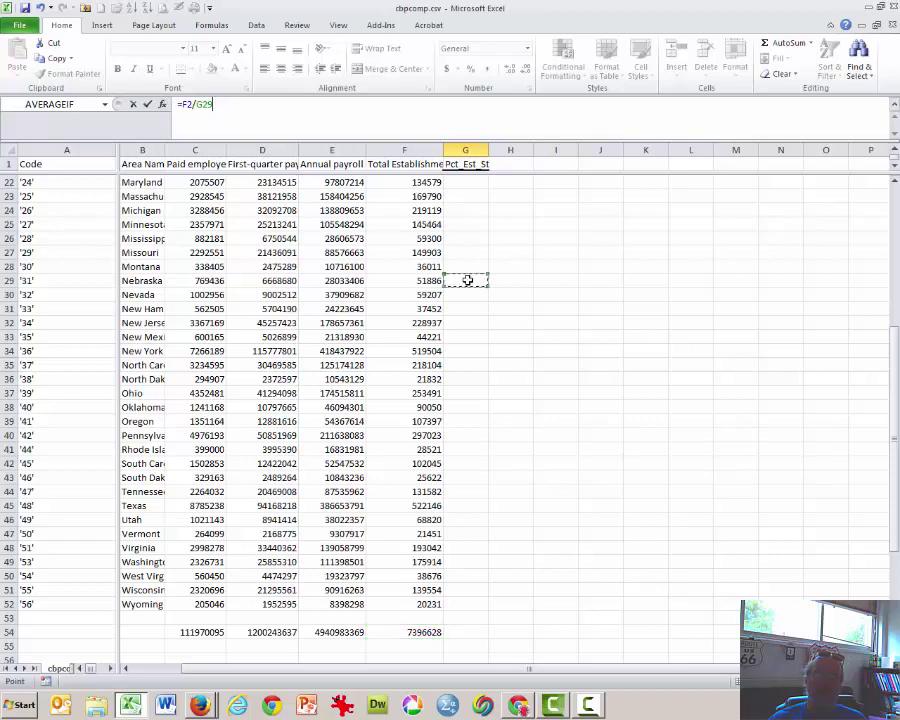
key(ctrl+Down)
key(ctrl+Down)
key(F4)
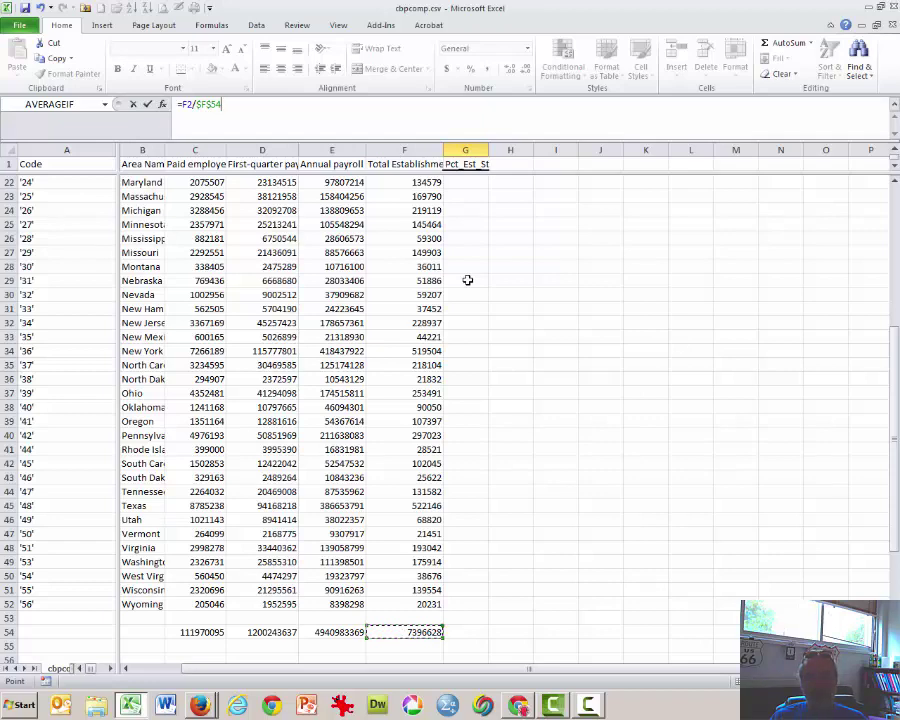
key(Return)
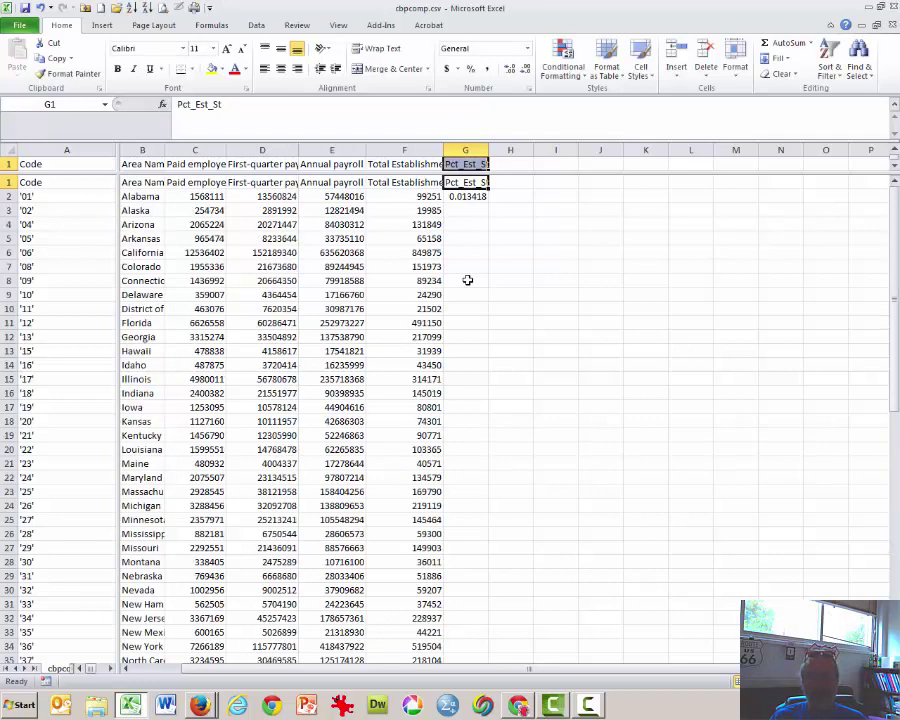
- Fill the G2 share formula down column G to Wyoming
key(Down)
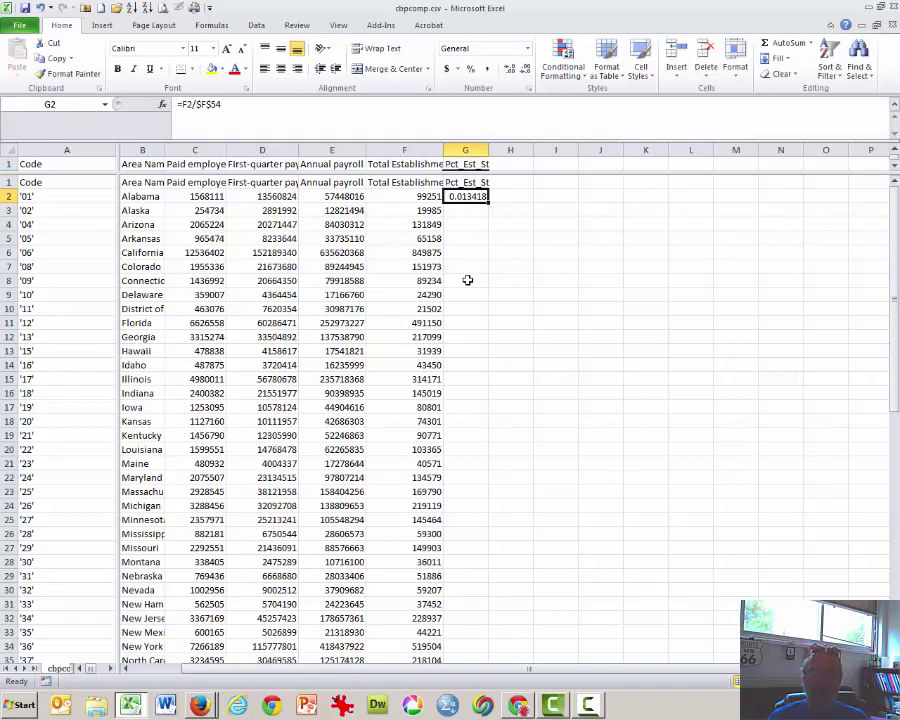
key(ctrl+c)
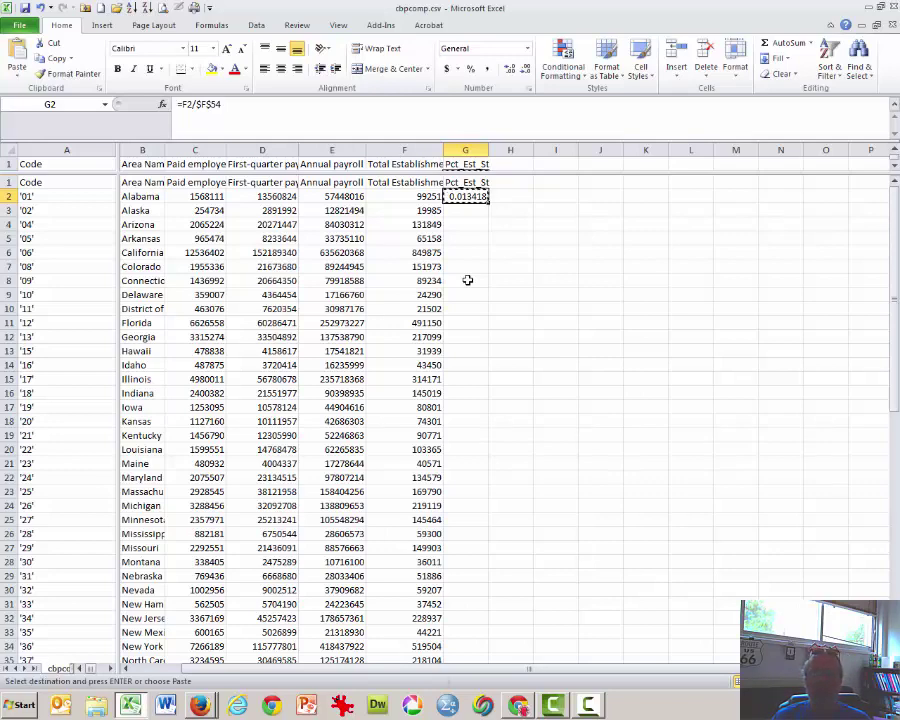
double_click(489, 203)
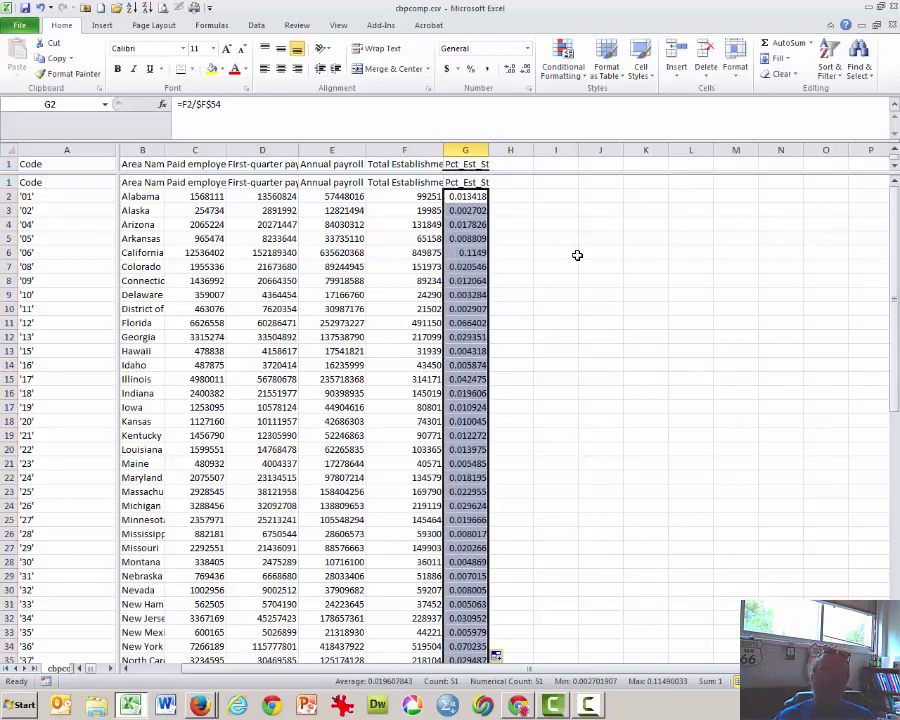
scroll(577, 255, down, 11)
click(537, 474)
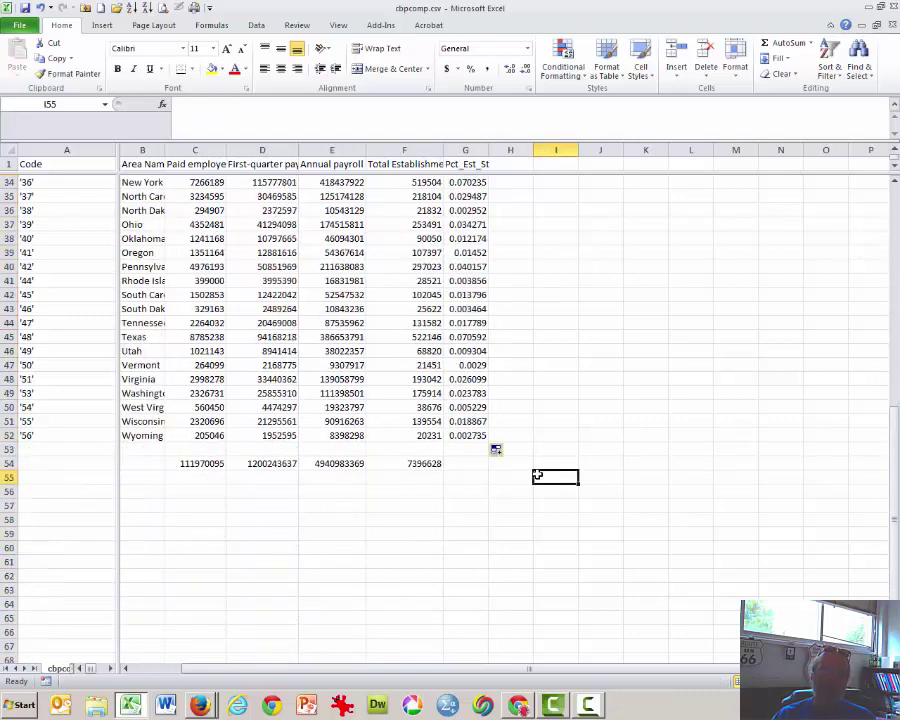
- Copy the F54 SUM into G54 so column G totals 1
click(470, 464)
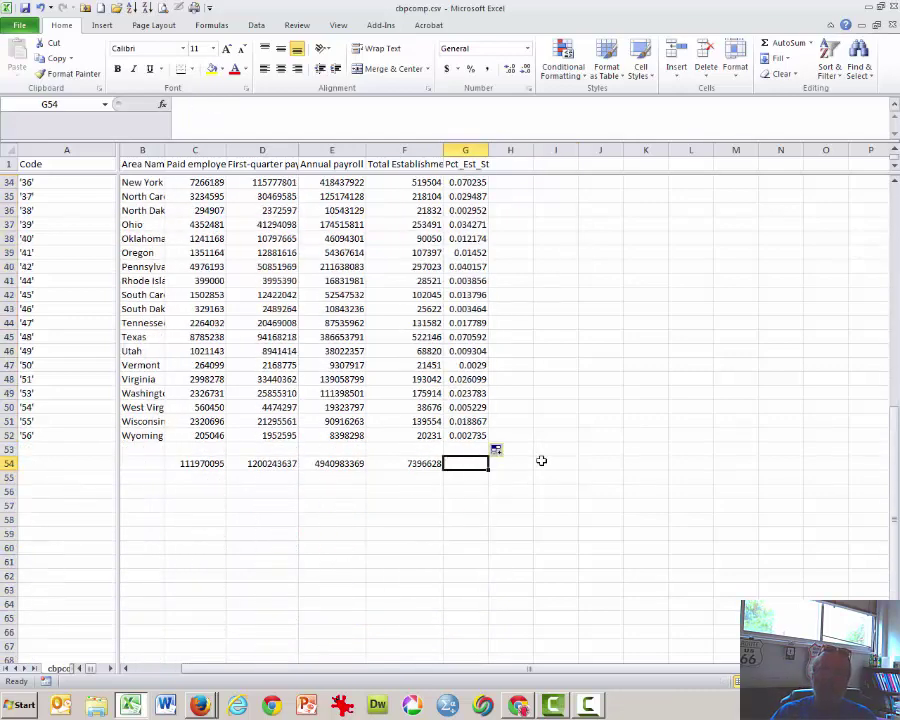
key(Left)
key(ctrl+c)
key(Right)
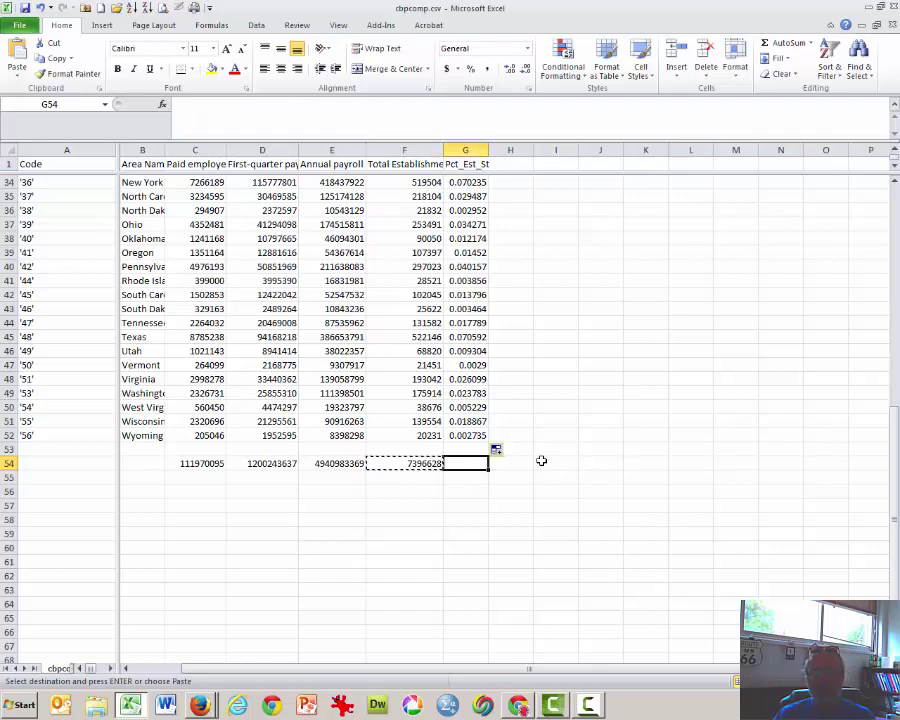
key(Return)
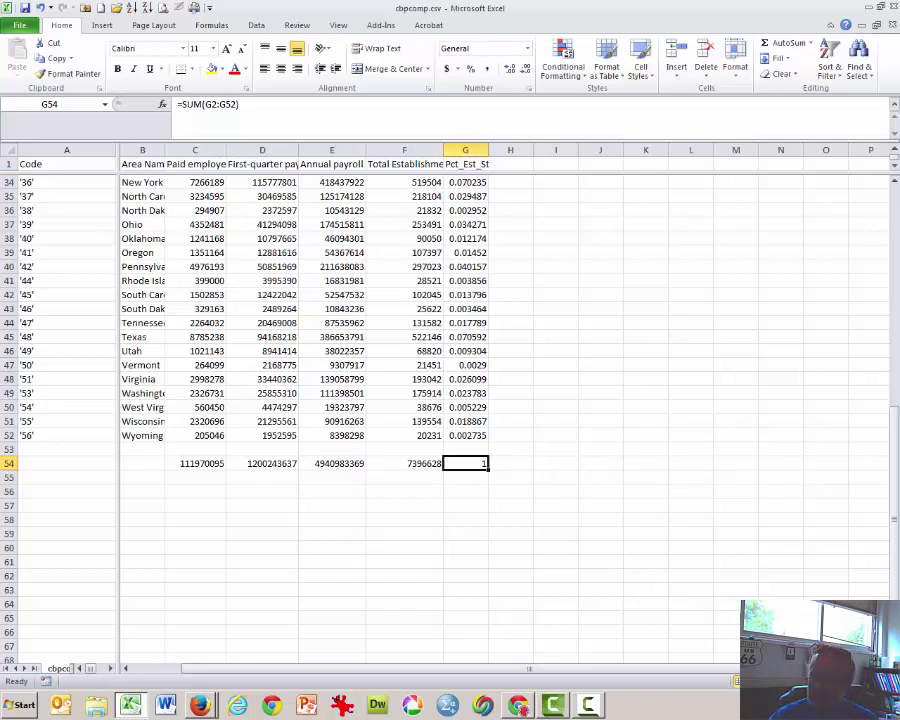
scroll(465, 300, up, 11)
click(465, 196)
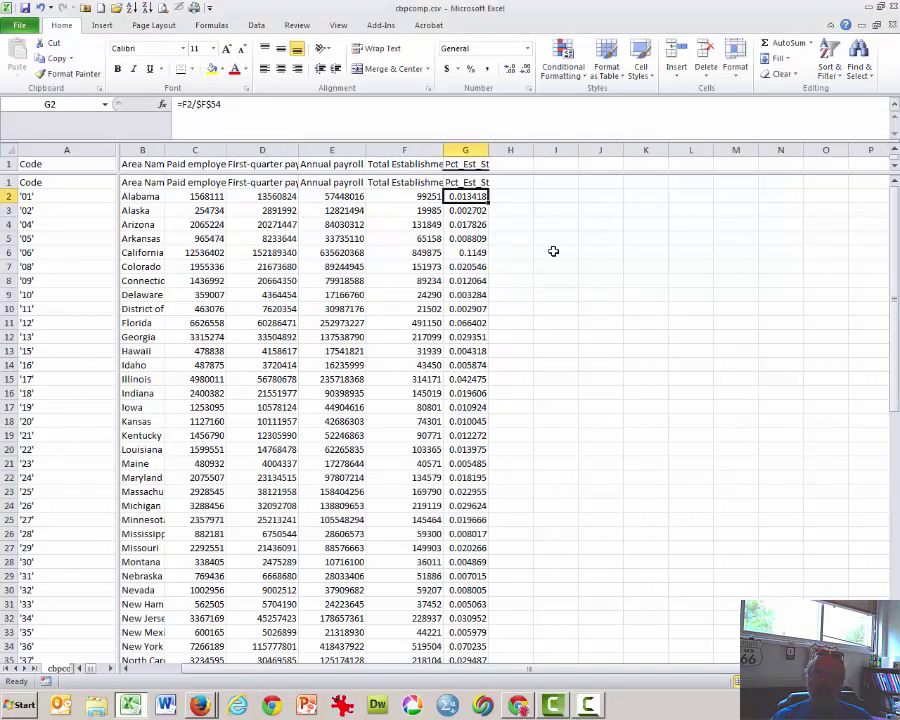
- Append *100 to the G2 share formula so it gives a percentage
key(ctrl+Down)
key(Down)
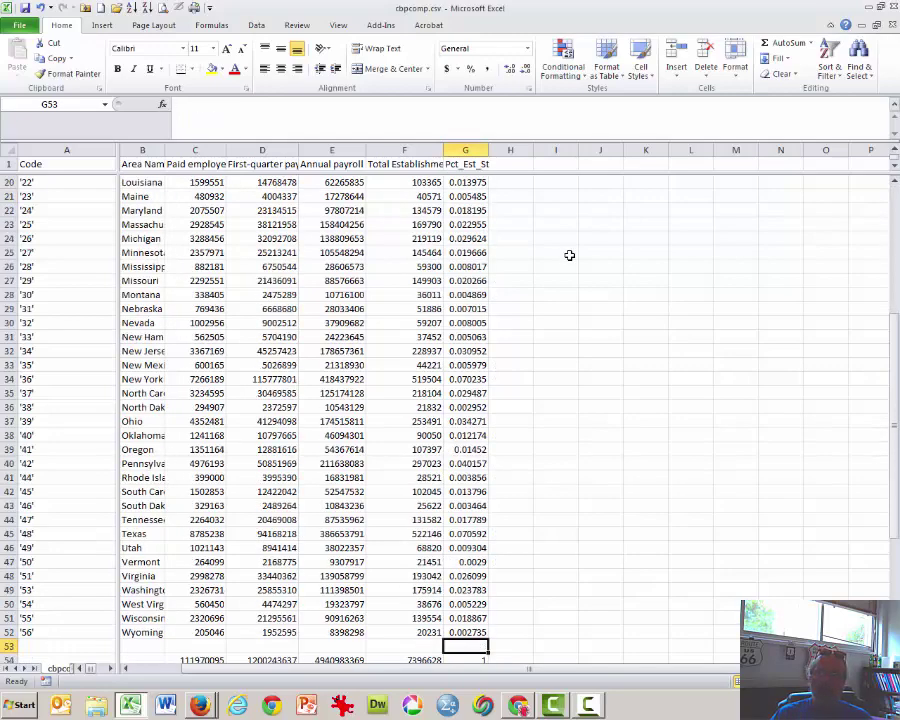
key(Up)
key(ctrl+Up)
key(Down)
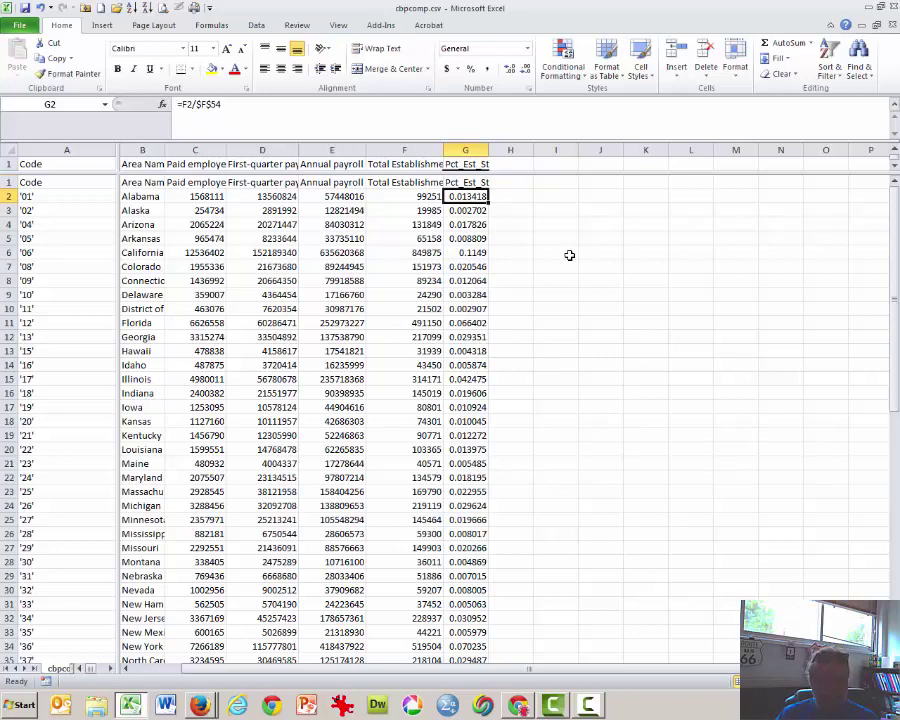
key(F2)
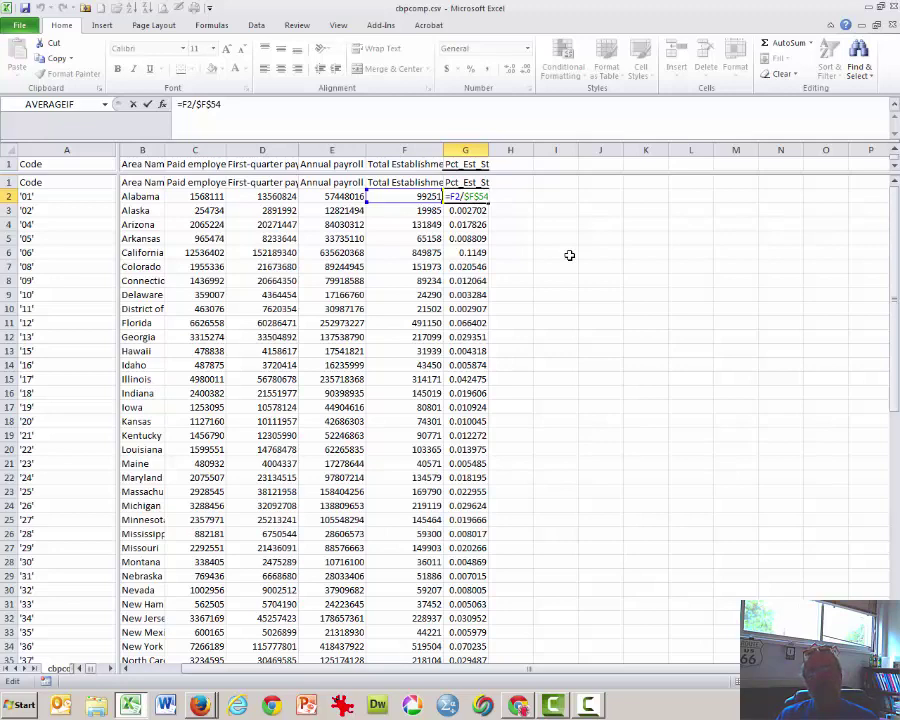
text(*100)
key(Return)
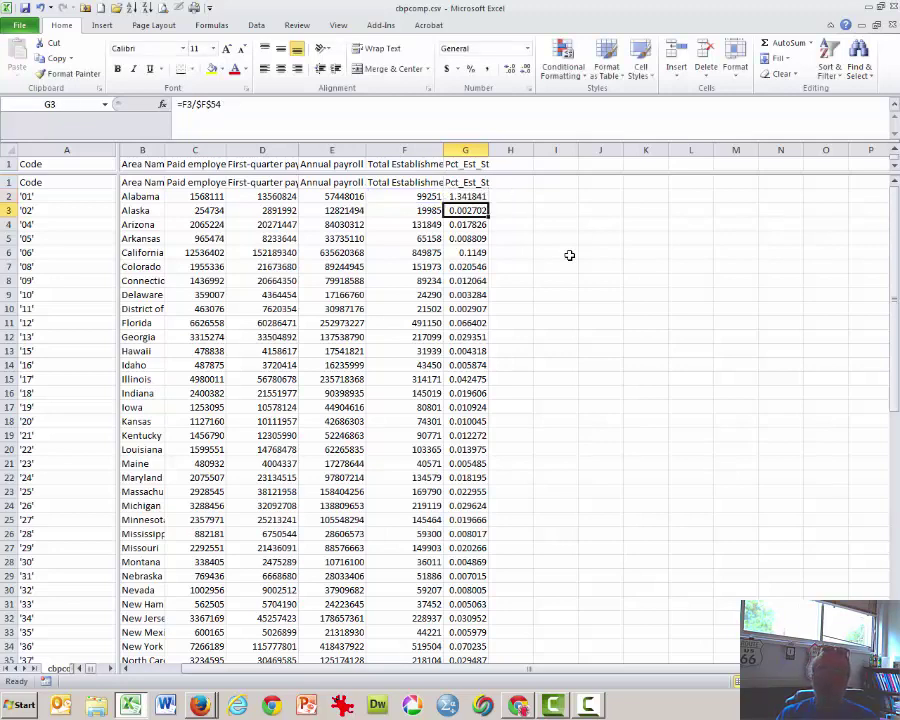
key(Up)
- Copy the G2 percentage formula over G2:G52 and confirm the G54 total reads 100
key(ctrl+c)
key(ctrl+shift+Down)
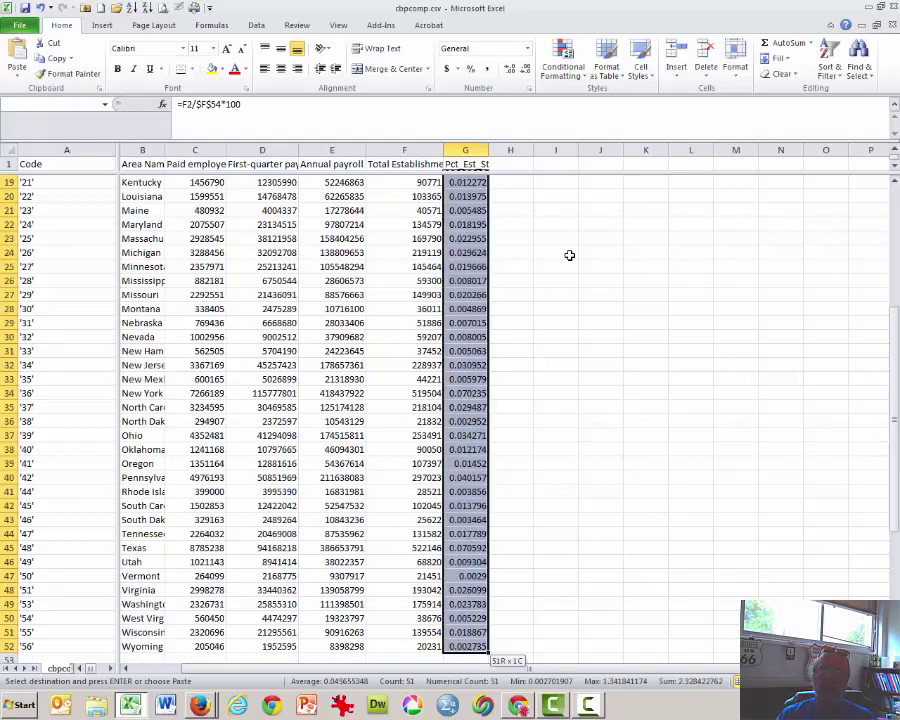
key(Return)
key(ctrl+Down)
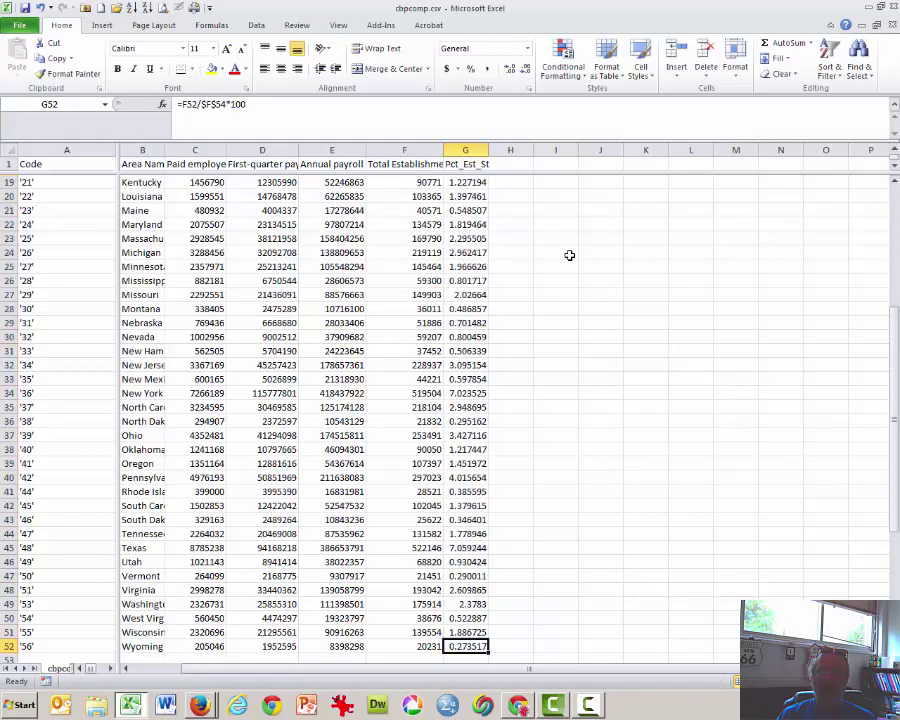
key(Down)
key(Down)
key(Right)
key(Left)
key(Up)
key(Up)
key(ctrl+shift+Up)
key(Down)
key(Down)
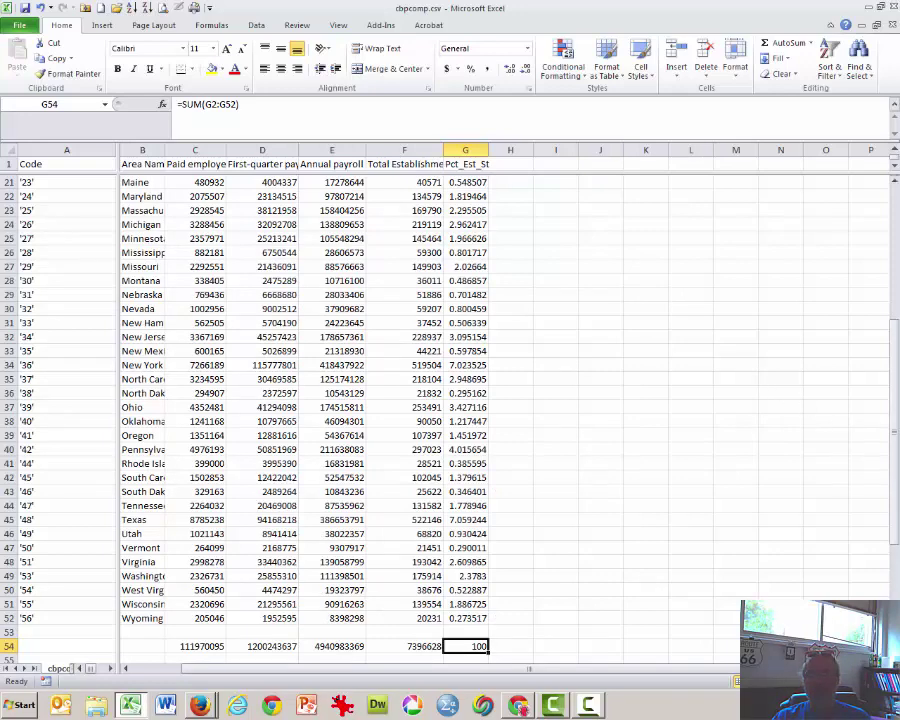
- Drag column G wider so percentages show more decimals, like Alabama's 1.34184117
scroll(300, 400, up, 7)
click(404, 224)
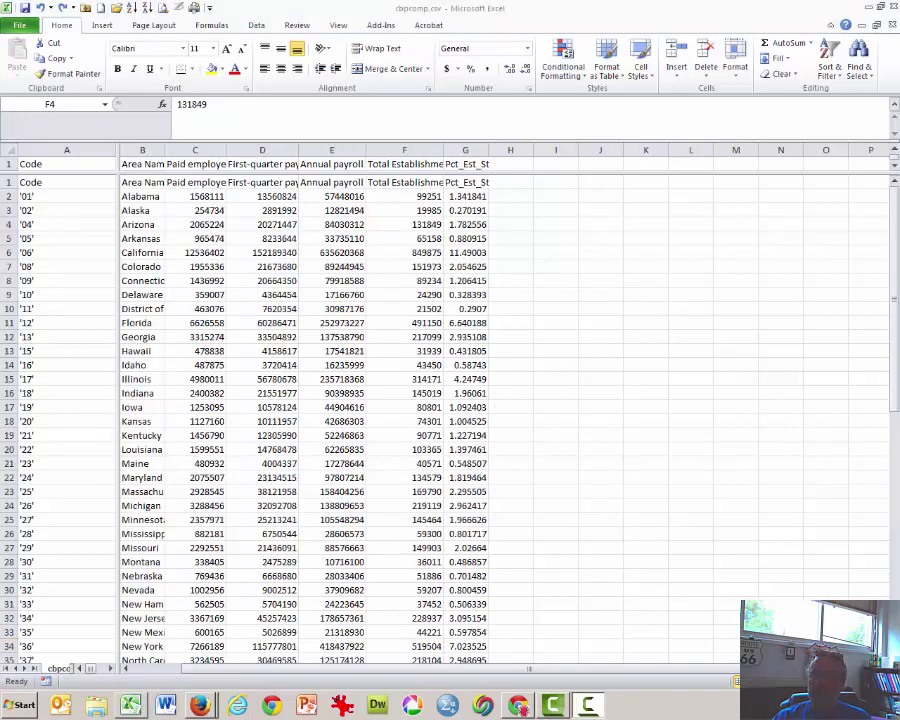
click(466, 182)
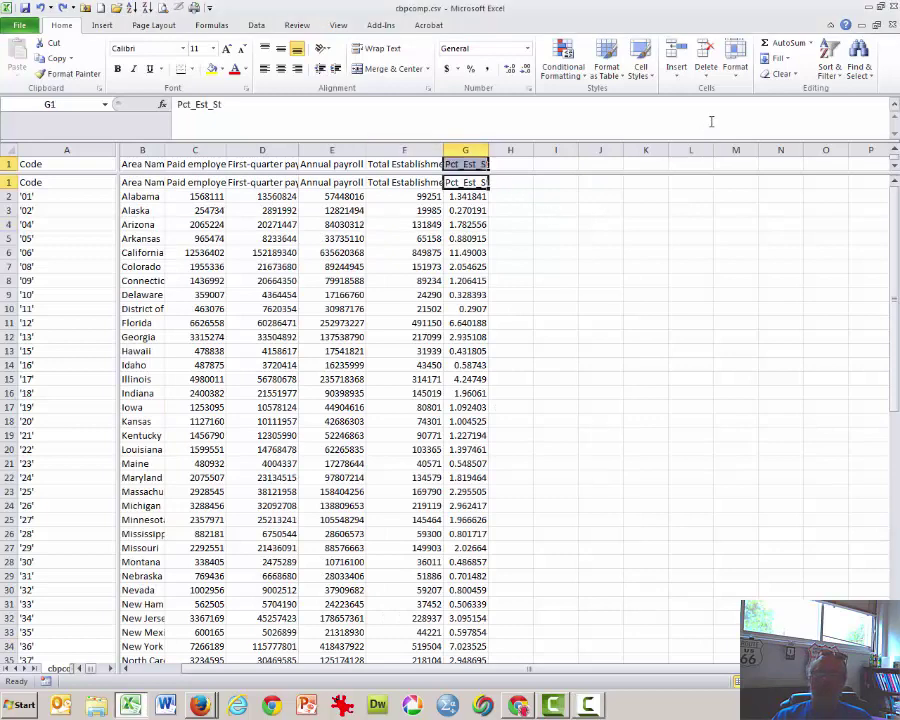
click(830, 66)
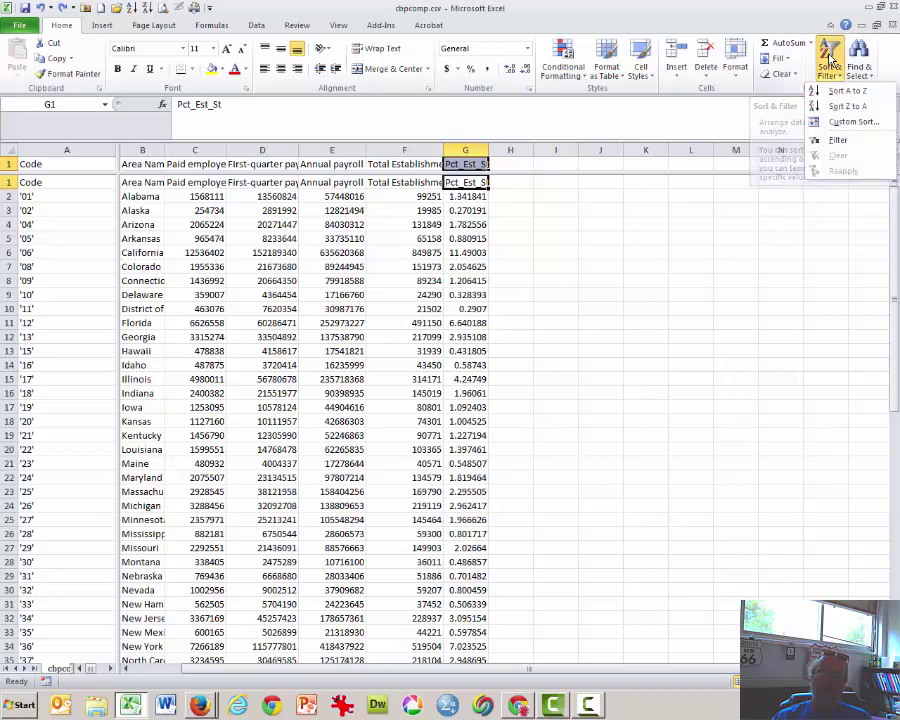
click(679, 250)
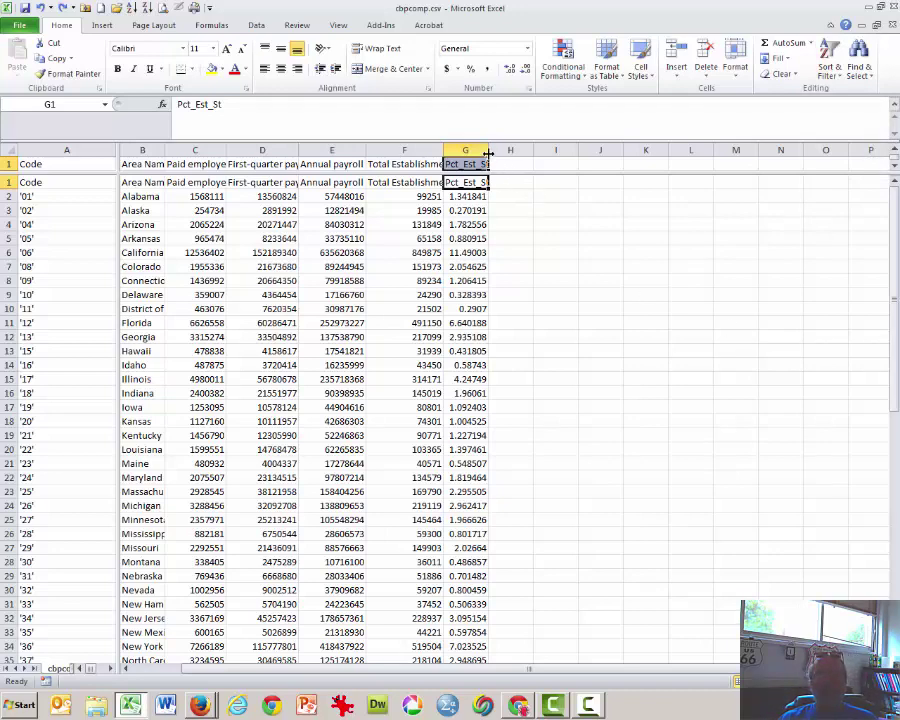
drag(490, 152, 499, 153)
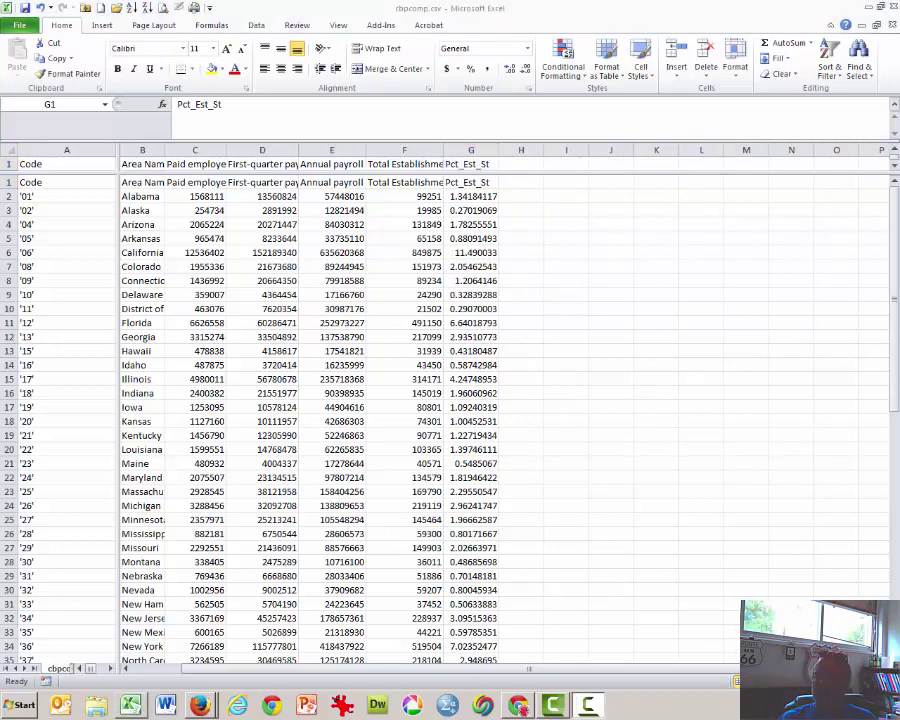
key(alt+Tab)
- Go back to Alabama's sector list and find the Accommodation and food services (72) row
key(Tab)
key(Tab)
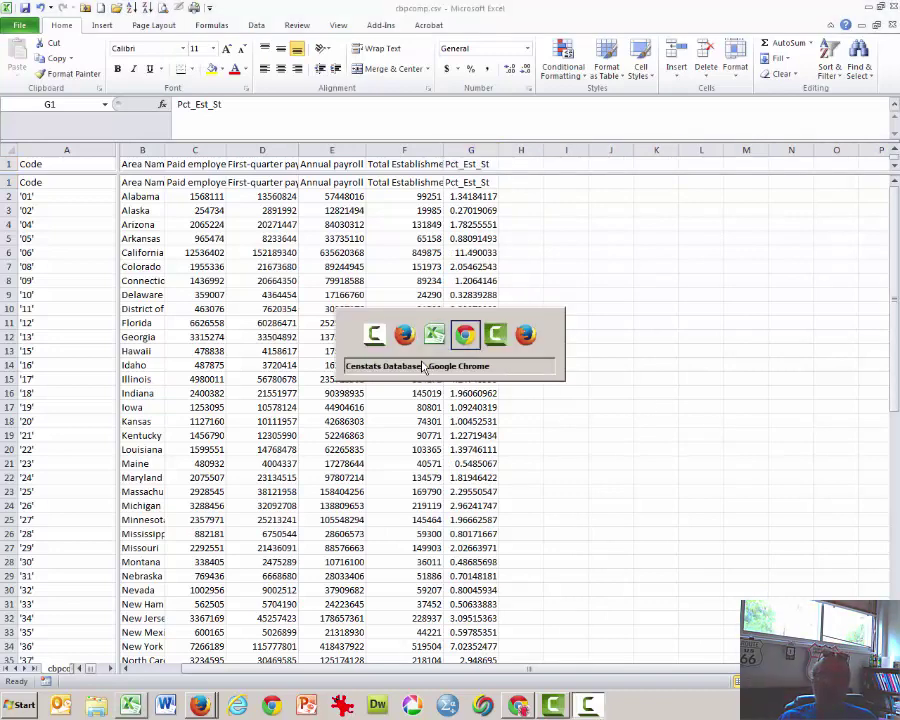
scroll(224, 283, up, 8)
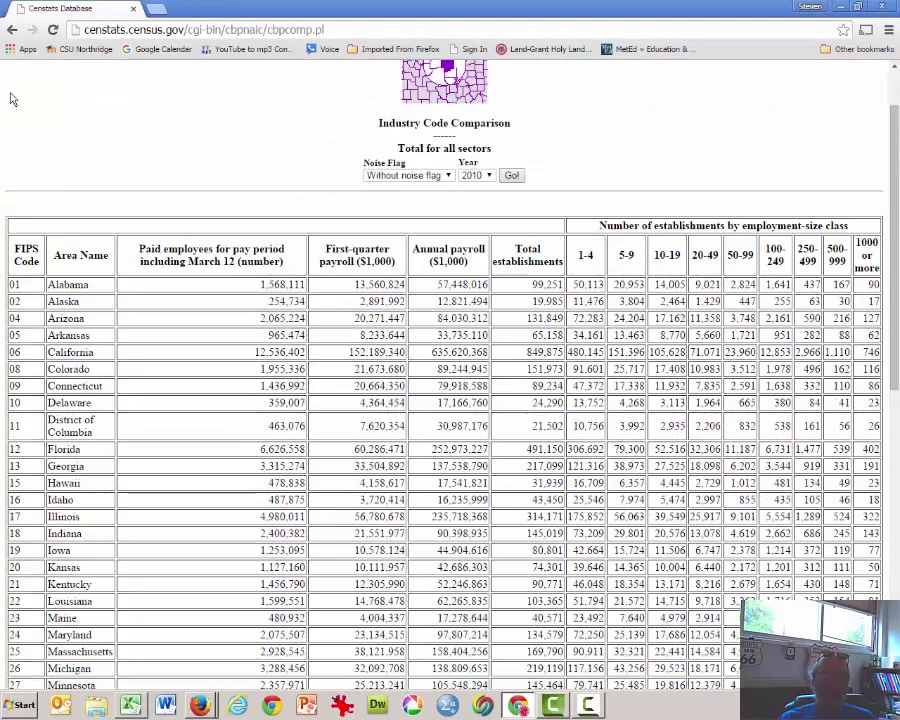
click(13, 31)
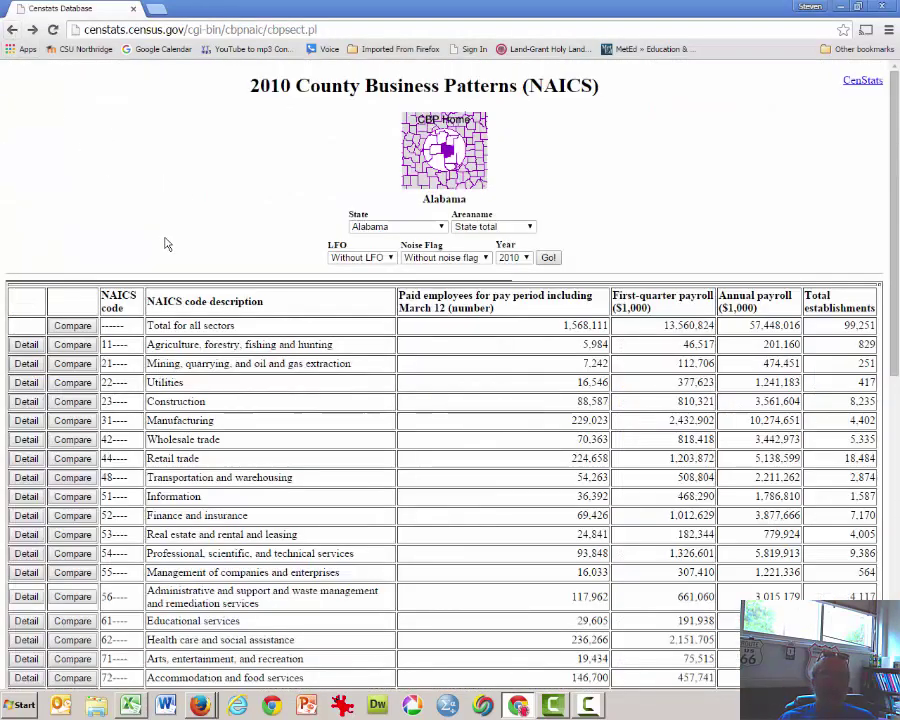
scroll(205, 339, down, 2)
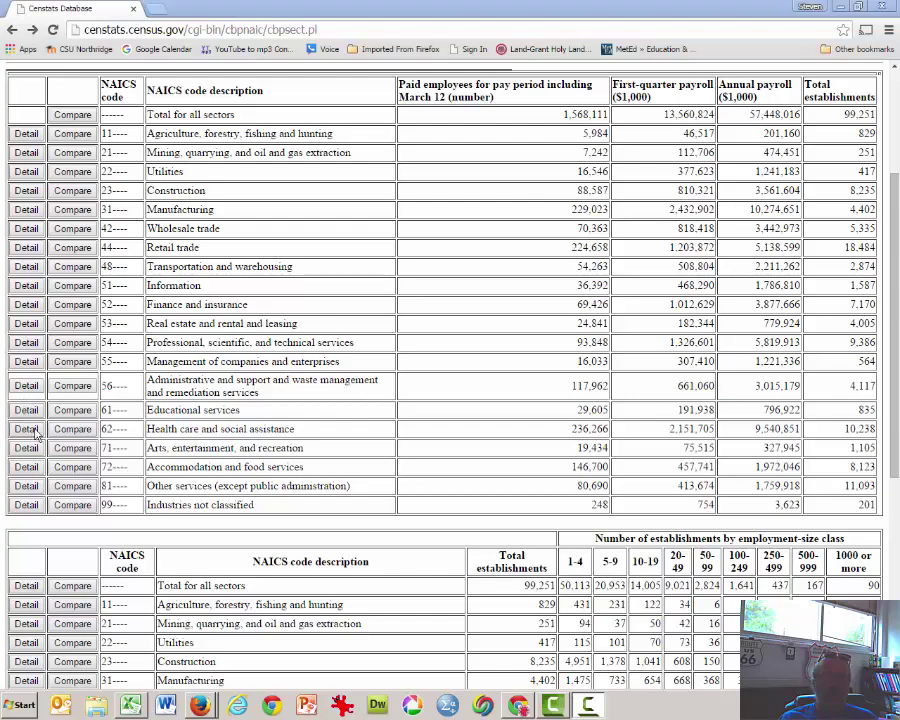
drag(314, 472, 150, 467)
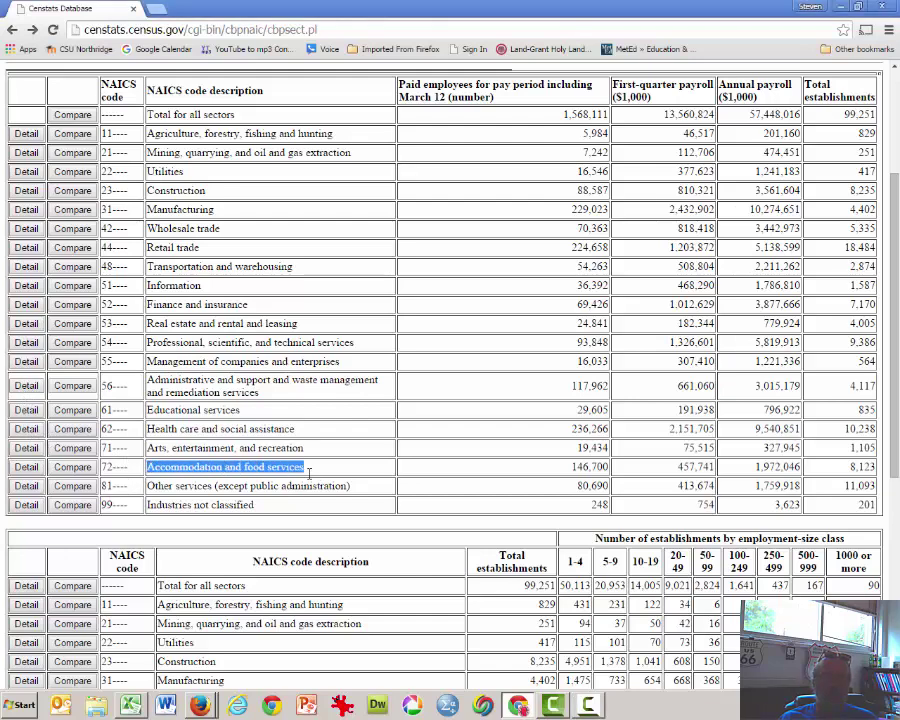
- In the sector 72 detail, compare 7222 Limited-service eating places across all states
click(28, 468)
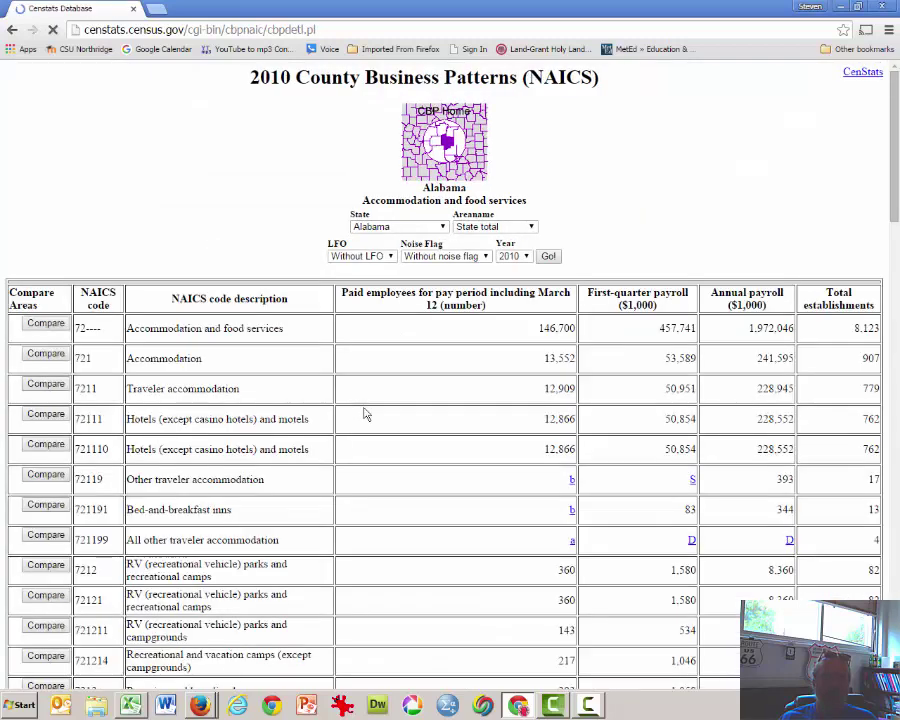
scroll(362, 410, down, 2)
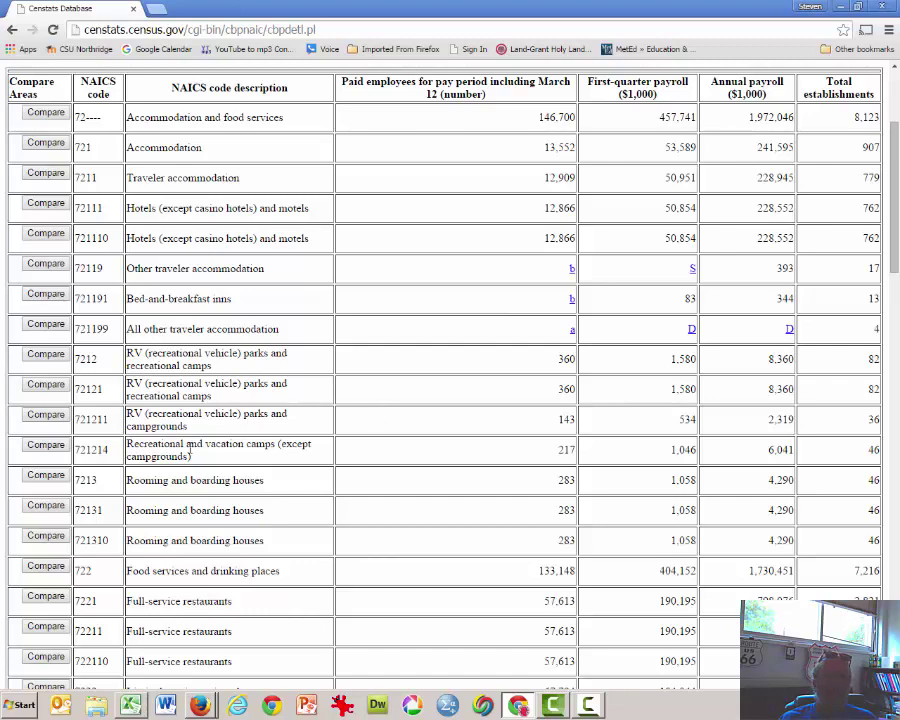
scroll(190, 450, down, 1)
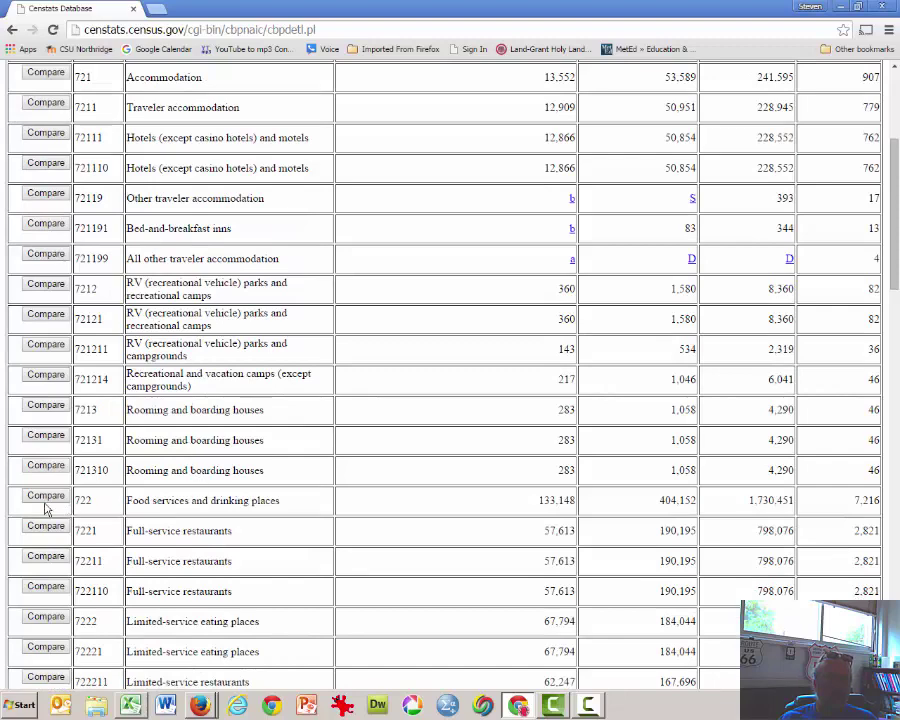
scroll(63, 567, down, 1)
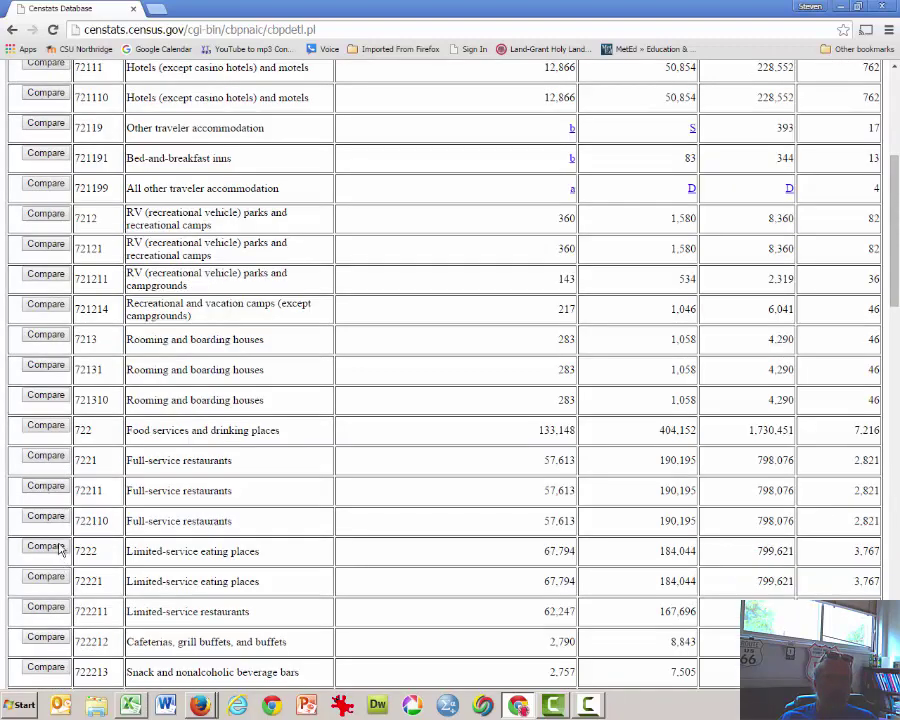
mouse_move(190, 555)
mouse_down()
mouse_move(116, 557)
mouse_move(183, 551)
mouse_up()
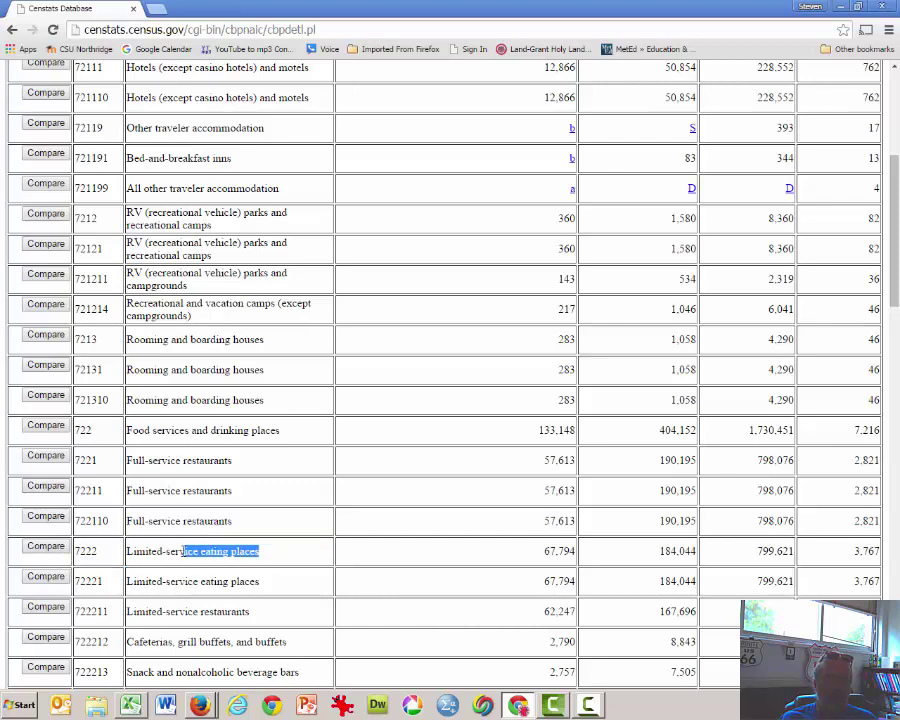
click(55, 549)
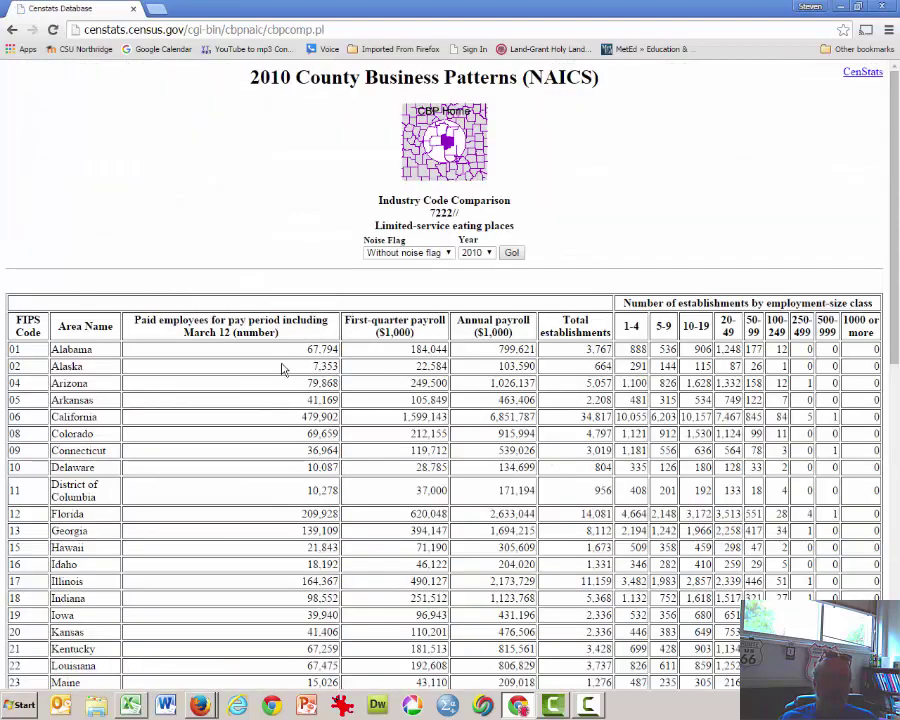
- Save the all-states comparison as cbpcomp (1).csv and open it in Excel
scroll(499, 262, down, 1)
drag(545, 280, 597, 262)
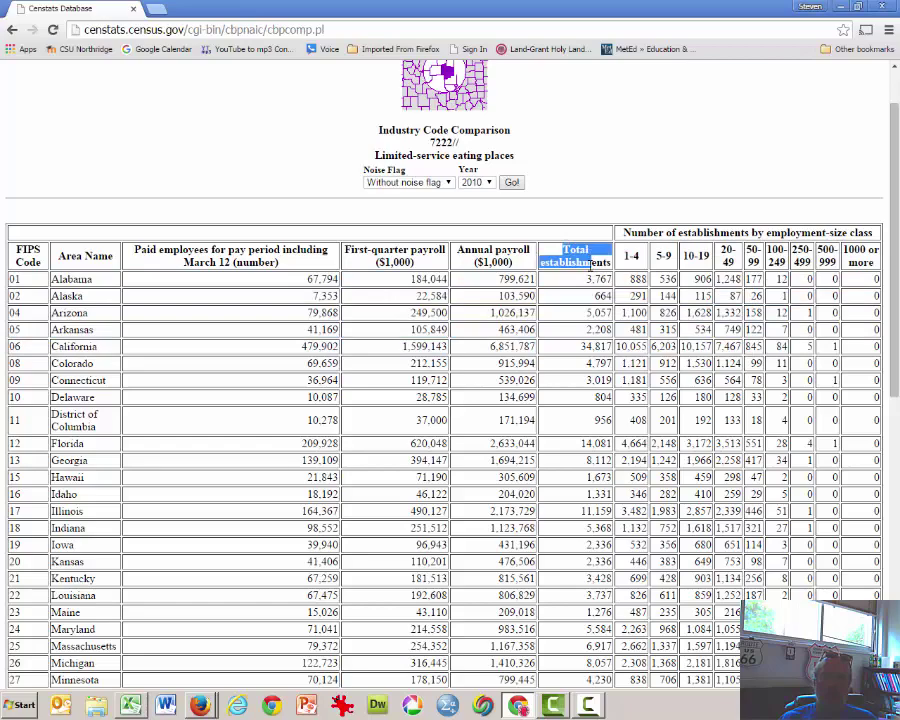
scroll(512, 410, down, 6)
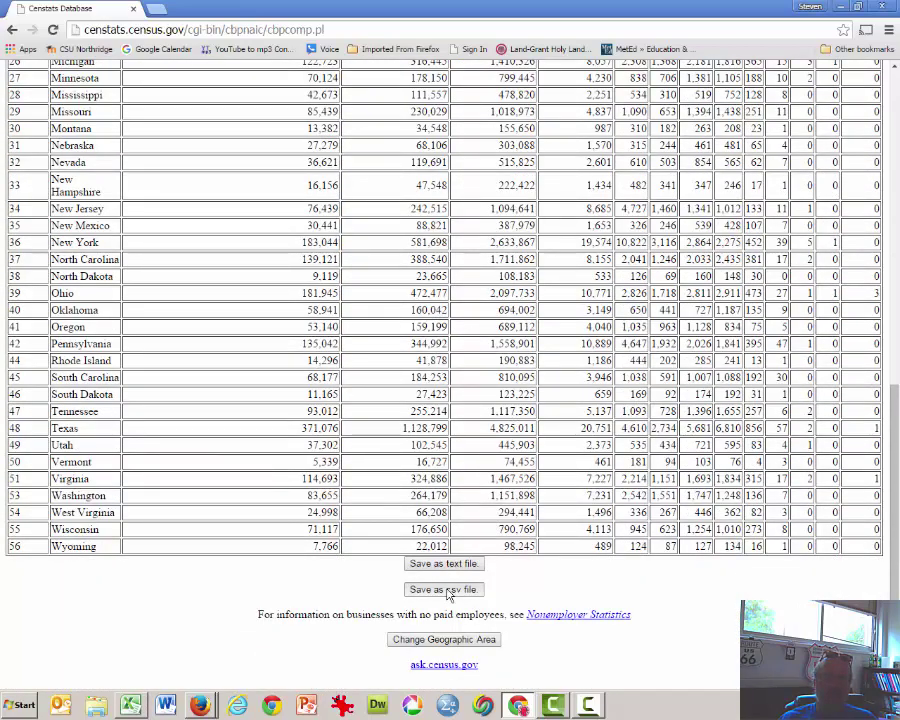
click(447, 590)
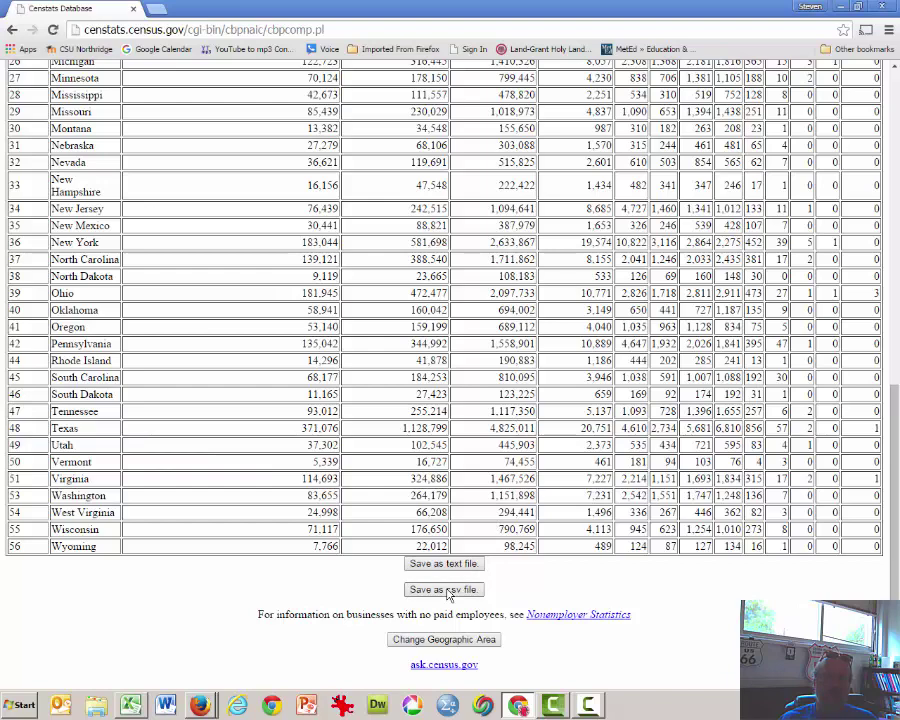
click(82, 674)
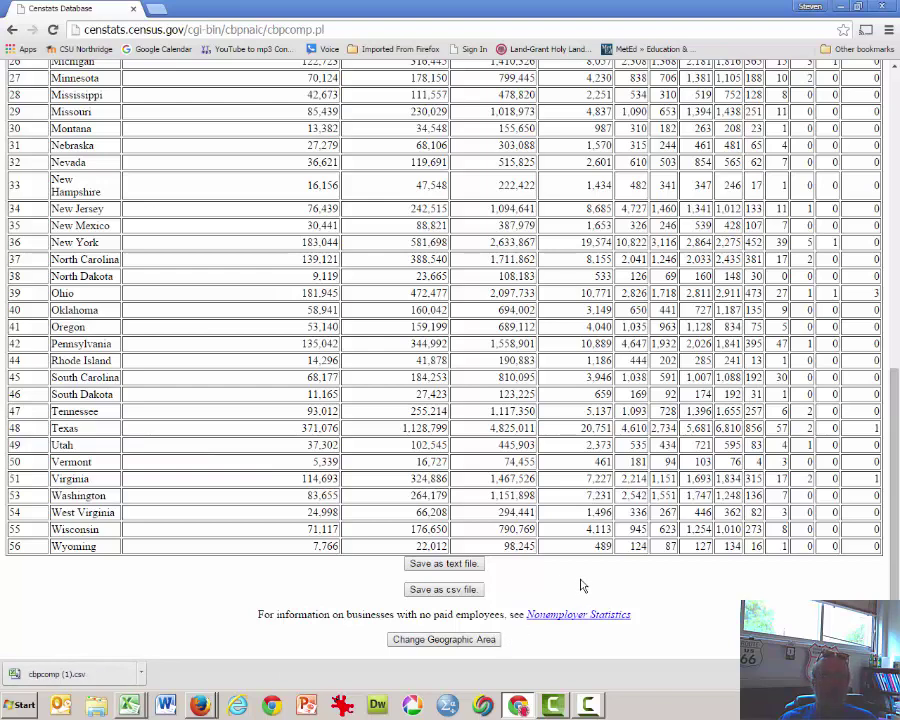
key(alt+Tab)
key(Tab)
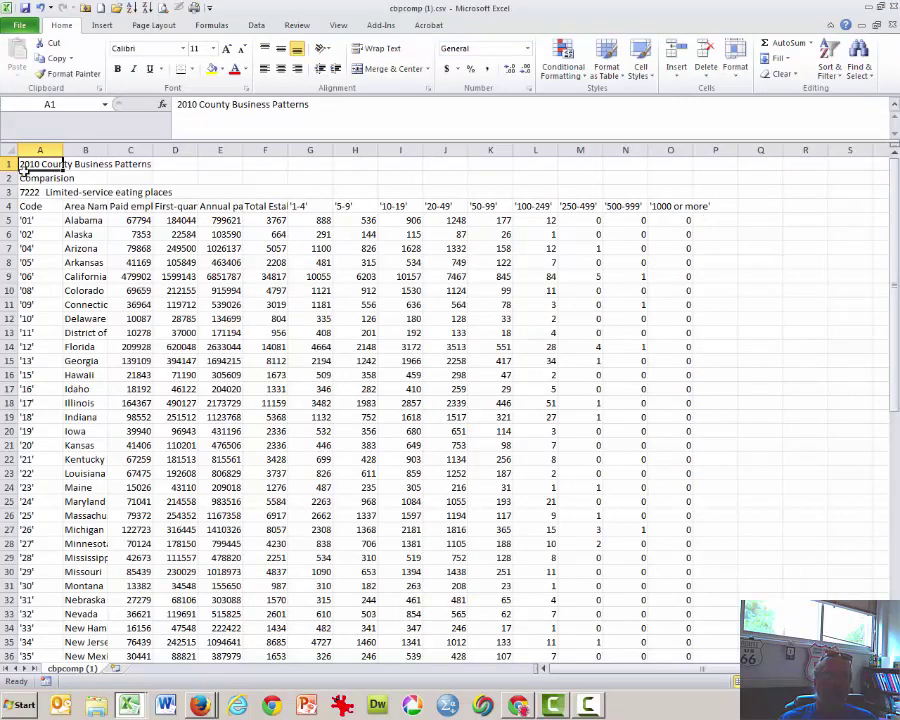
- Delete the three title rows and clear the employment-size columns G through O
drag(11, 164, 11, 192)
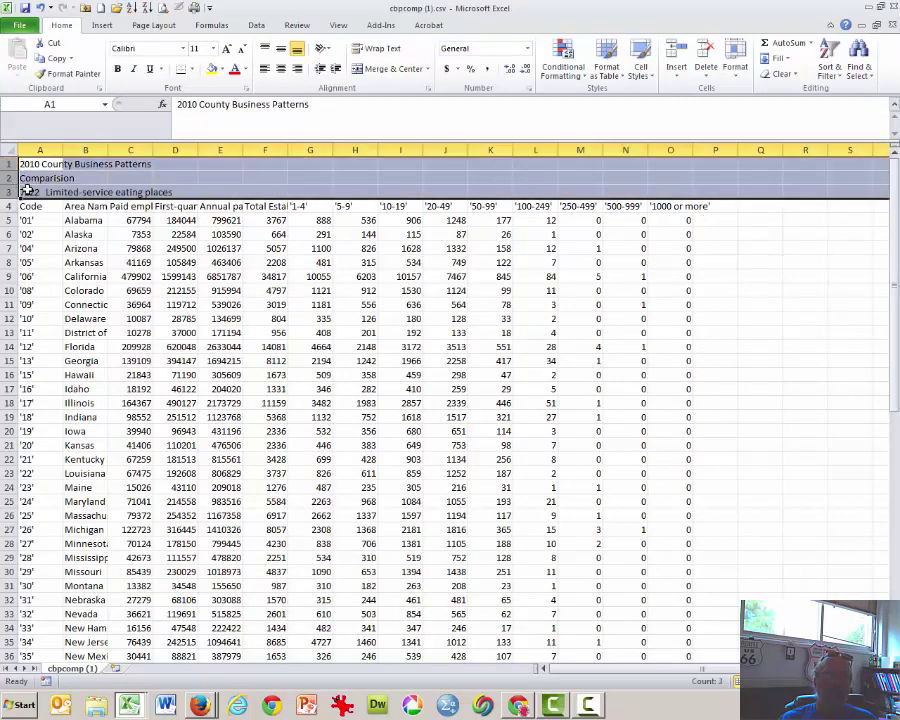
click(706, 62)
click(362, 234)
click(85, 178)
key(Up)
key(Left)
key(Right)
key(Right)
key(Right)
key(Right)
key(Right)
key(Right)
key(Right)
key(Left)
key(ctrl+shift+End)
key(Delete)
key(Up)
- Copy the Code-to-Total Establishments table A1:F52 and return to cbpcomp.csv
key(Left)
key(shift+Home)
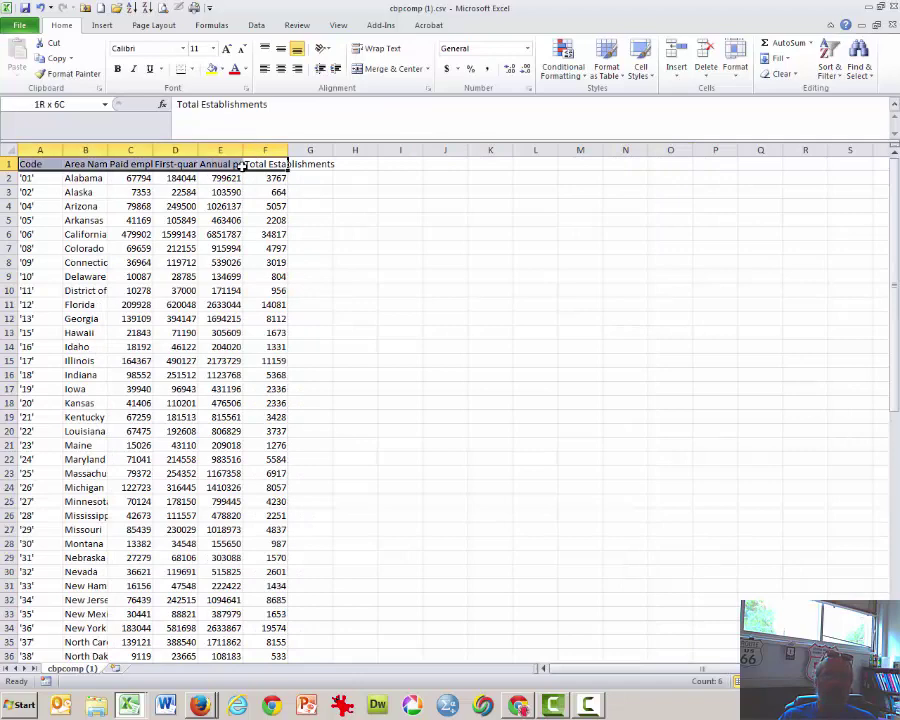
key(ctrl+shift+Down)
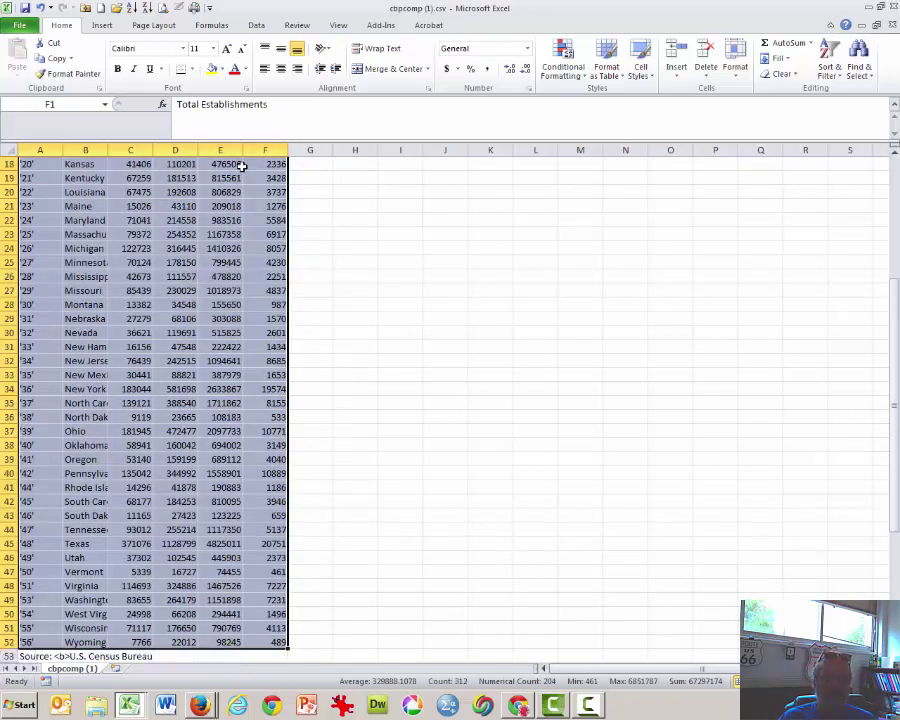
key(ctrl+c)
key(alt+Tab)
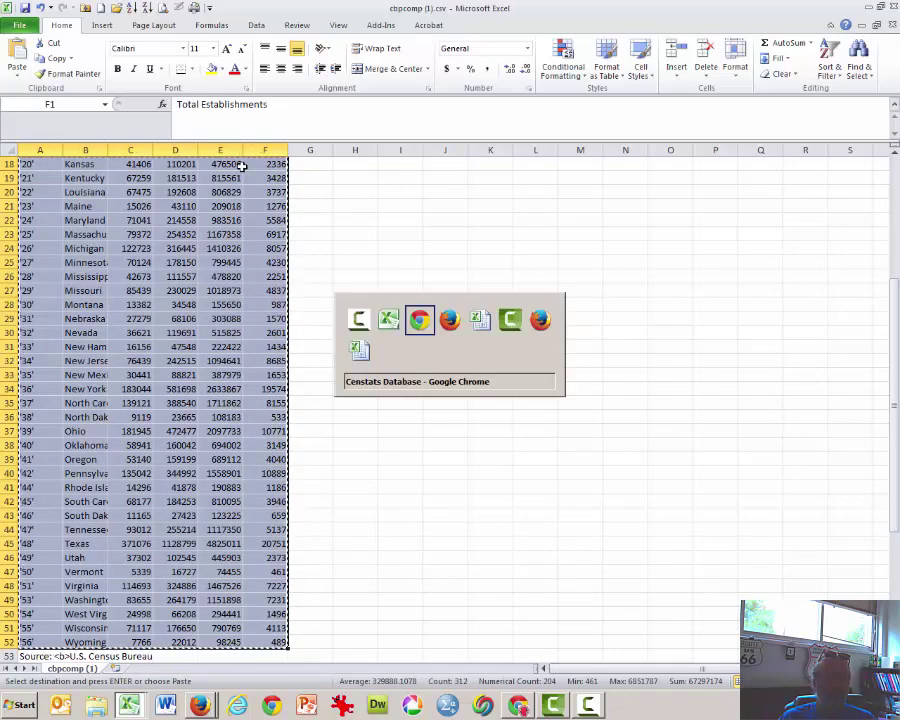
key(alt+Tab)
key(alt+Tab)
key(alt+Tab)
key(alt+Tab)
key(alt+Tab)
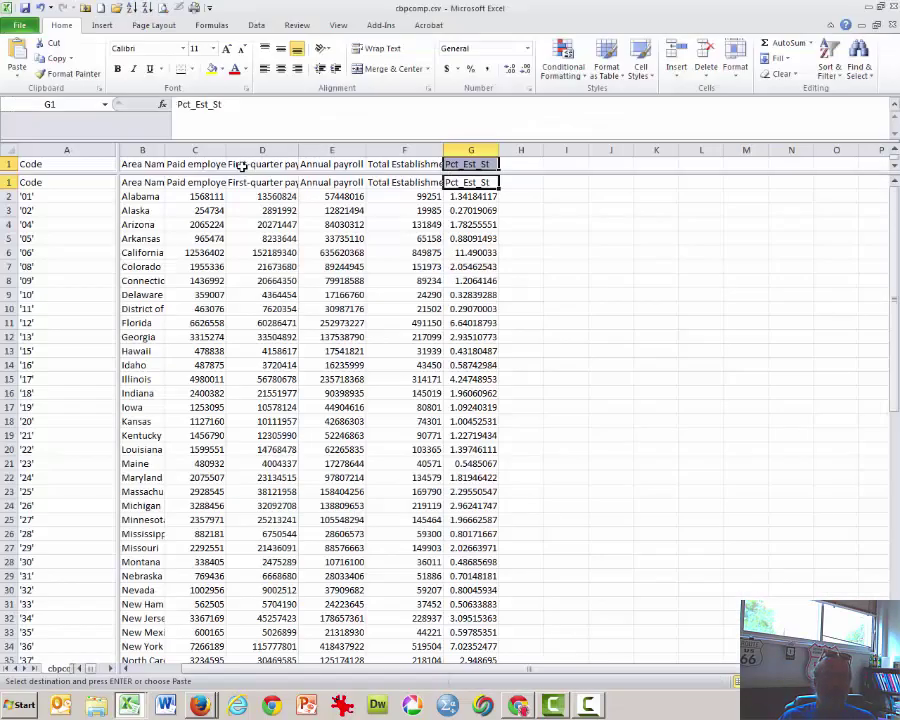
- Paste the limited-service table into cbpcomp.csv starting at cell I1
key(Right)
key(Right)
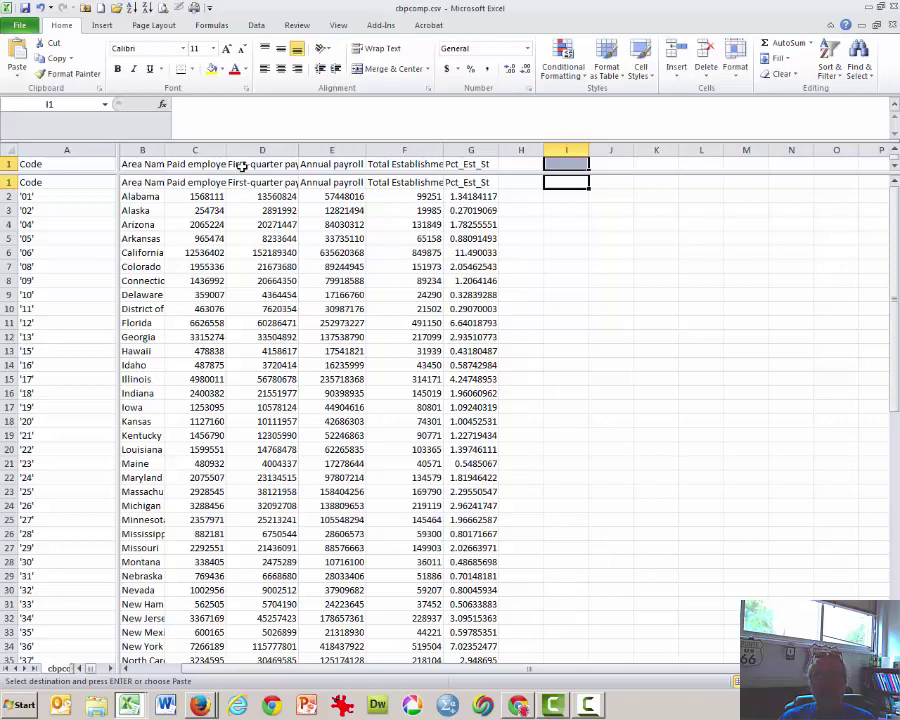
key(ctrl+v)
key(Down)
key(Up)
- Shade the pasted block I1:N52 light green
key(ctrl+shift+Right)
key(ctrl+shift+Down)
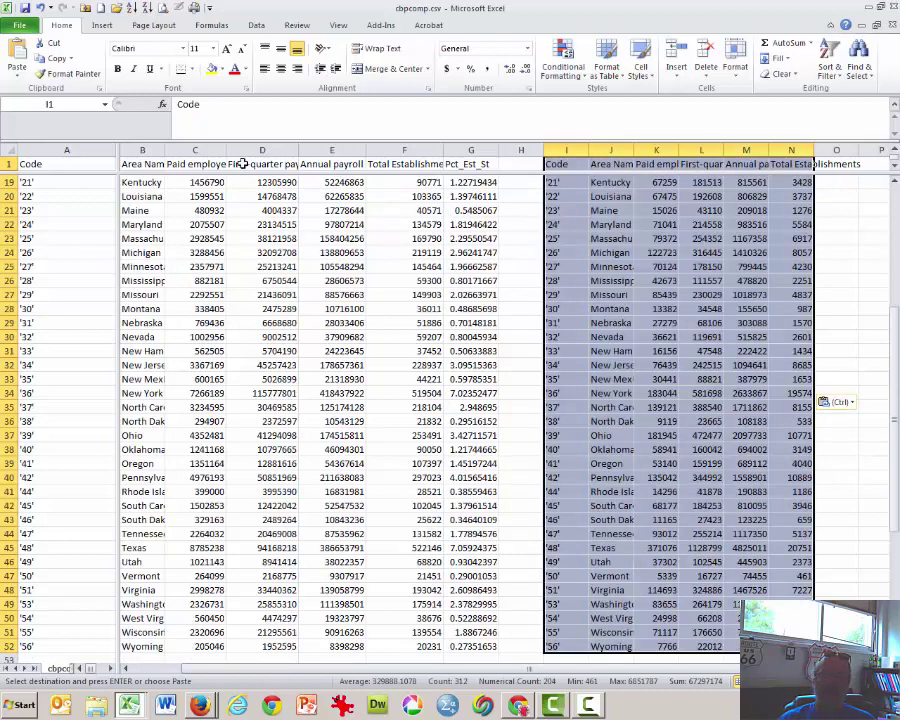
click(221, 69)
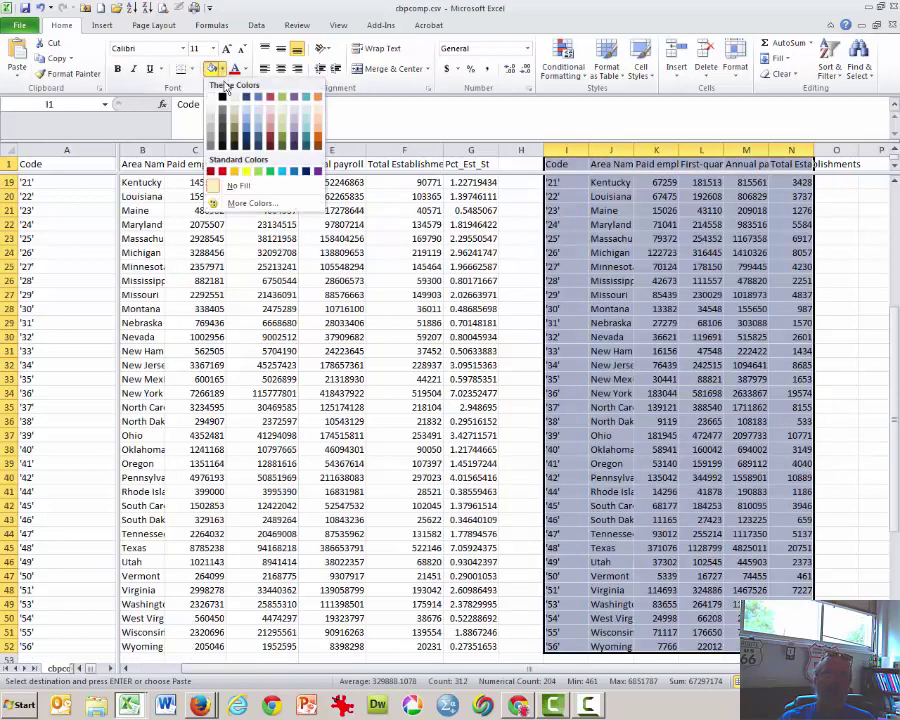
click(281, 121)
click(345, 351)
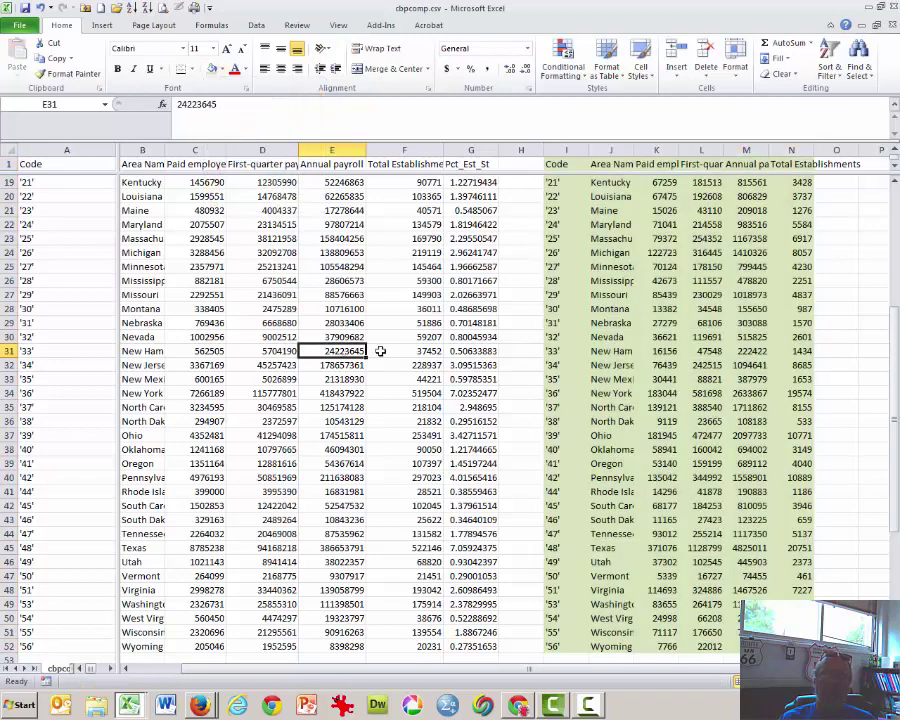
key(ctrl+Up)
key(ctrl+Left)
key(ctrl+Right)
key(ctrl+Left)
key(ctrl+Right)
- Enter =SUM(N2:N52) in N54, totalling 271912 limited-service establishments
key(Right)
key(Right)
key(Right)
key(Right)
key(Right)
key(Right)
key(Right)
key(Right)
key(Right)
key(Right)
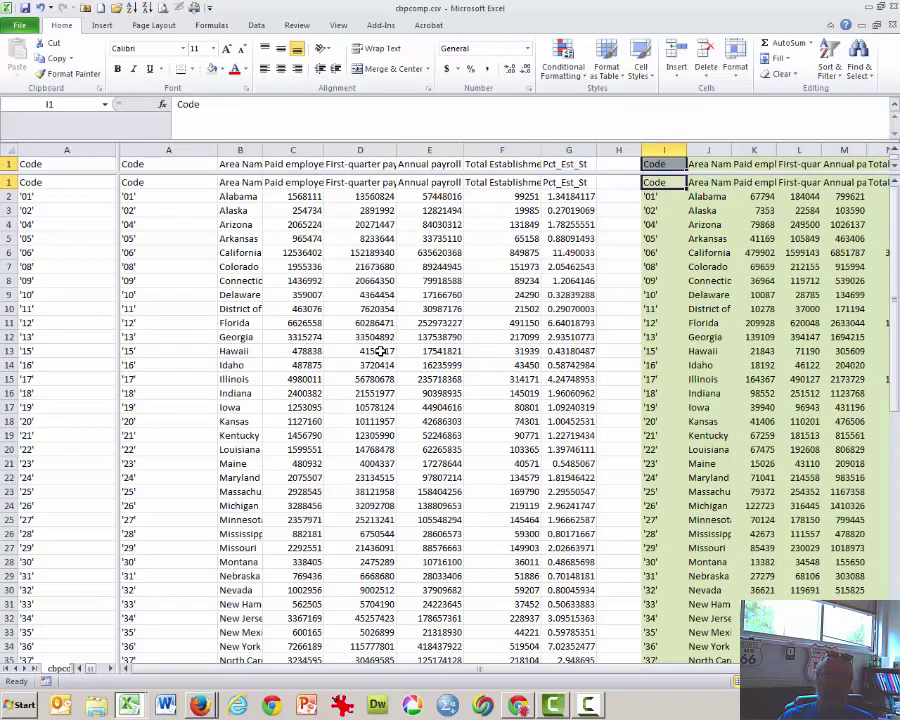
key(Down)
key(Left)
key(Left)
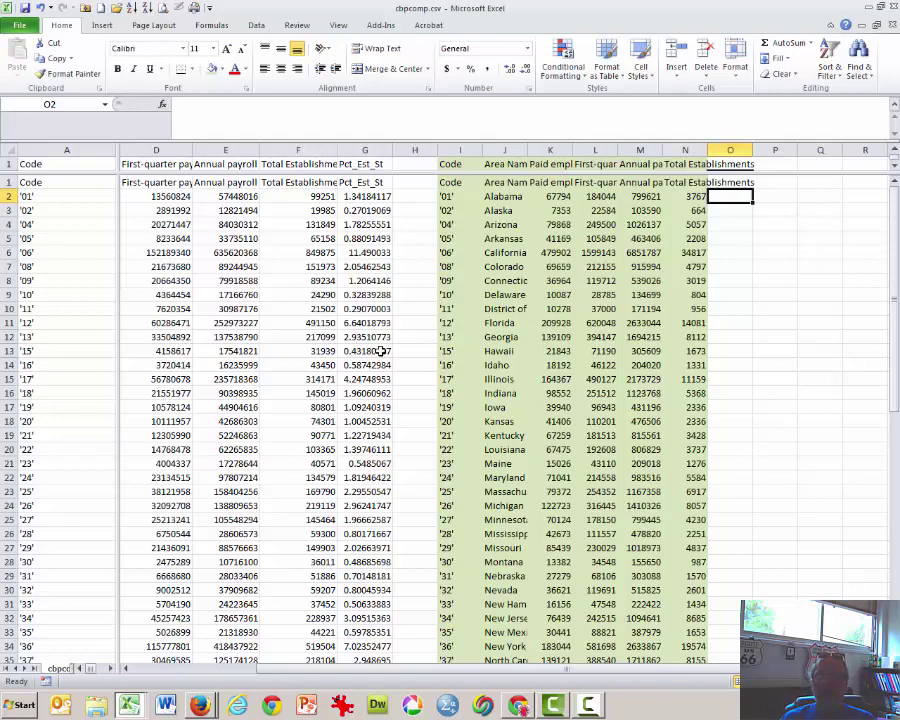
key(Left)
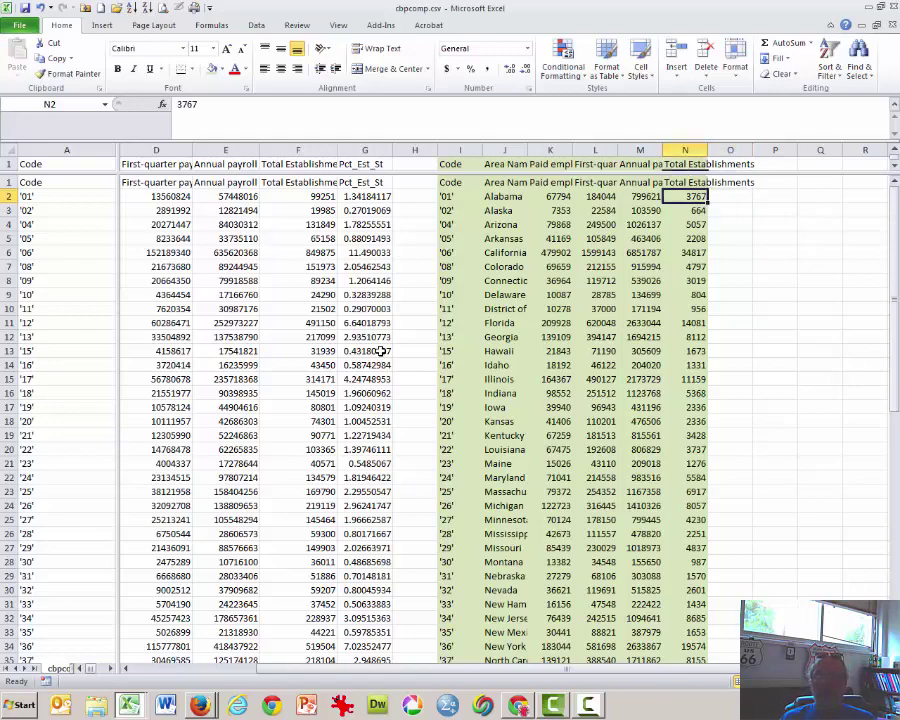
key(ctrl+Down)
key(Down)
key(Down)
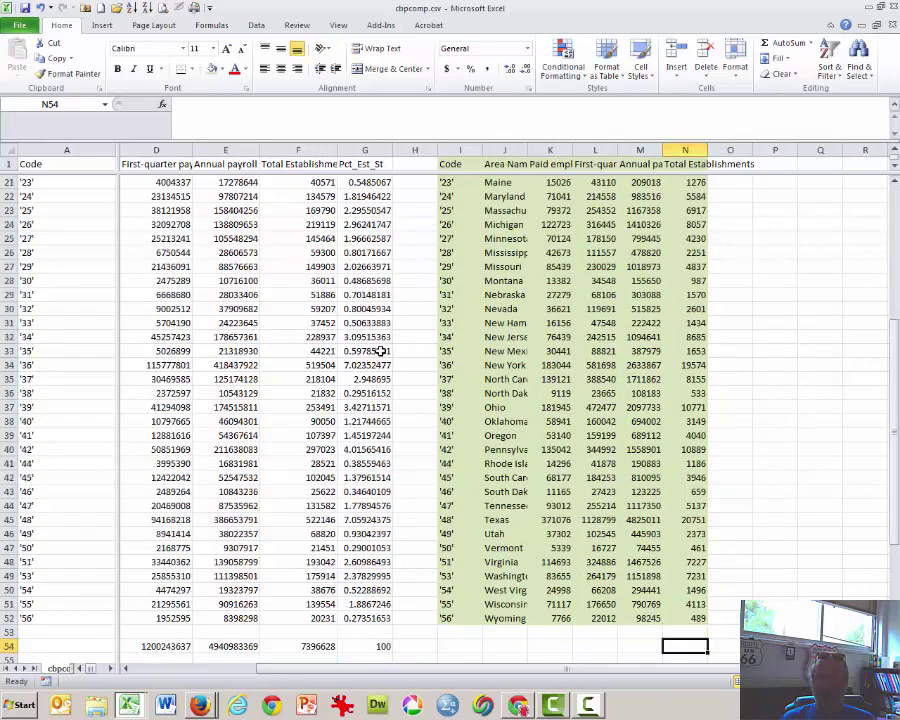
text(=sum()
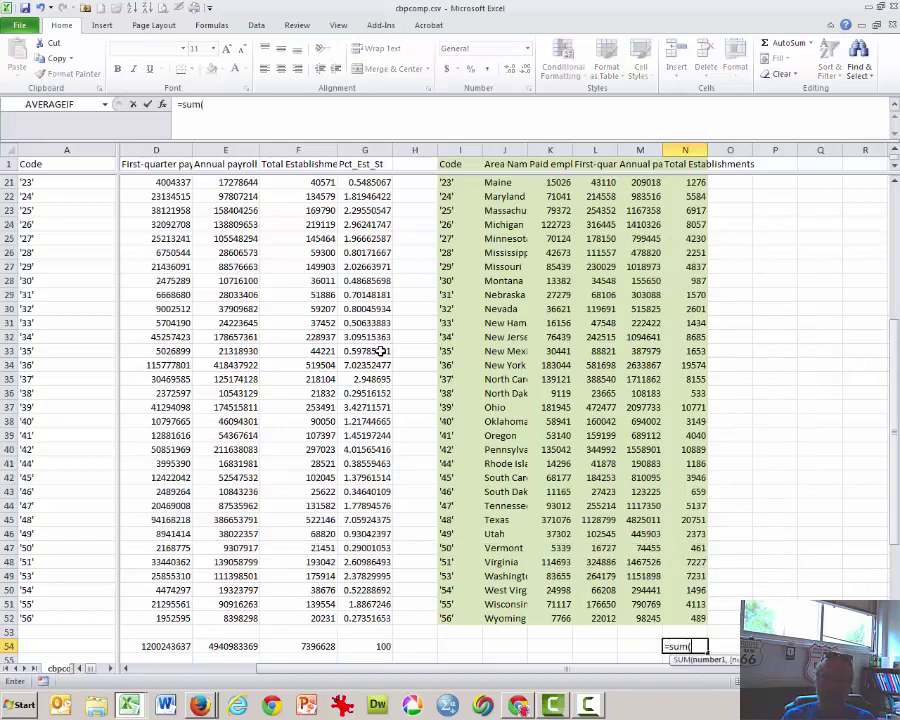
key(Up)
key(Up)
key(ctrl+shift+Up)
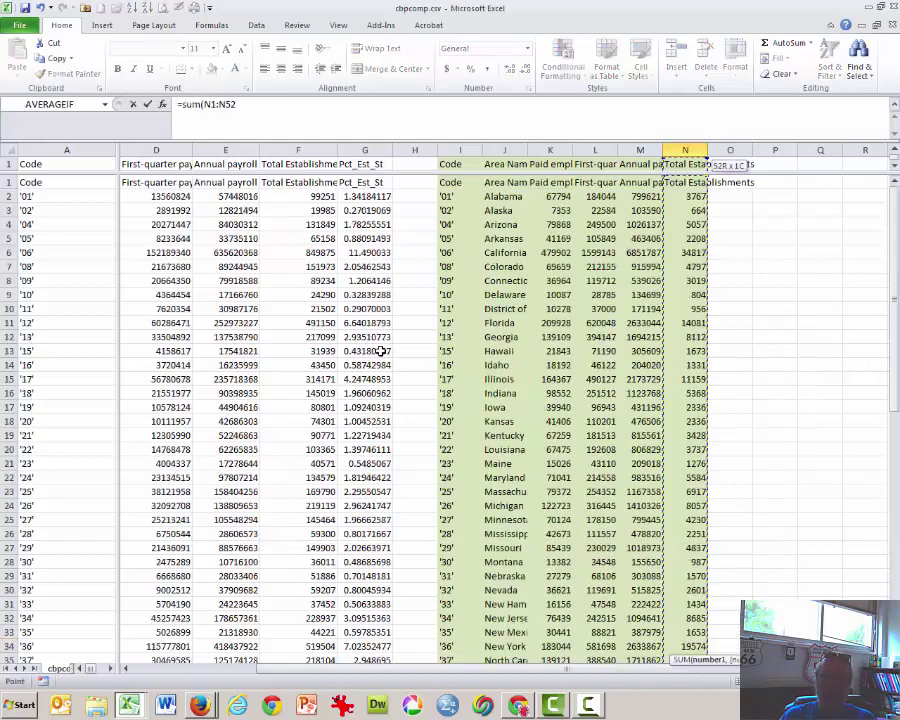
key(shift+Down)
key(ctrl+Return)
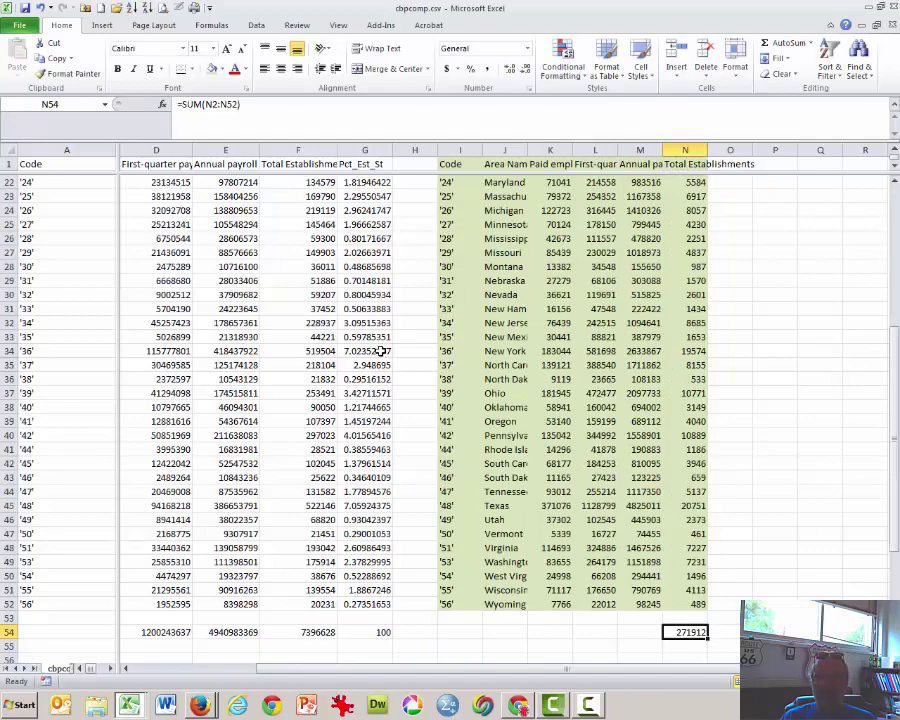
key(ctrl+Up)
key(ctrl+Up)
key(Down)
key(Right)
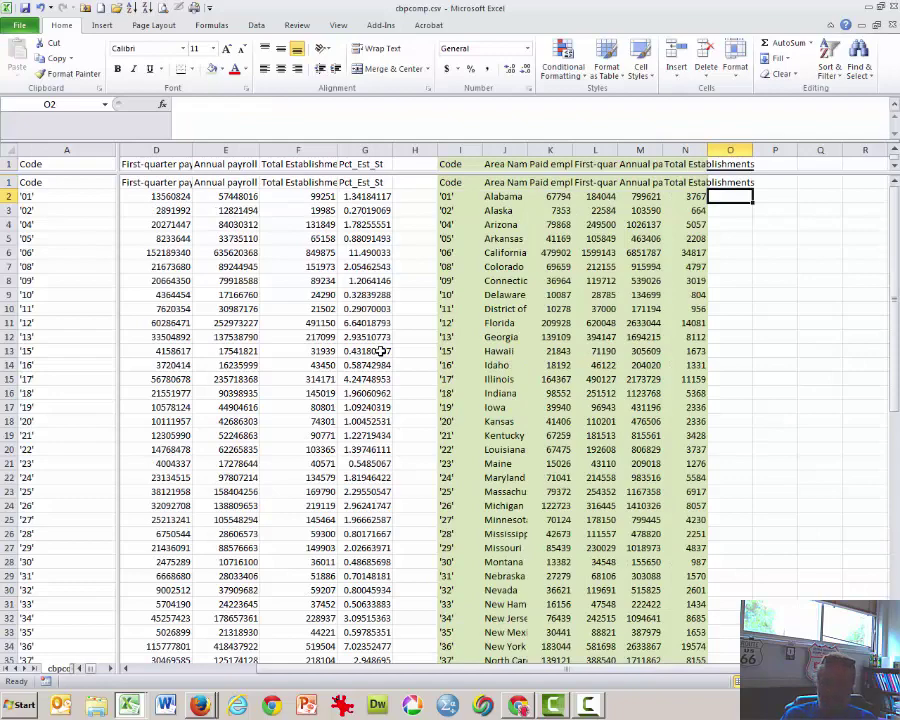
- Enter =N2/$N$54*100 in O2 for Alabama's percent share of establishments
text(=)
key(Left)
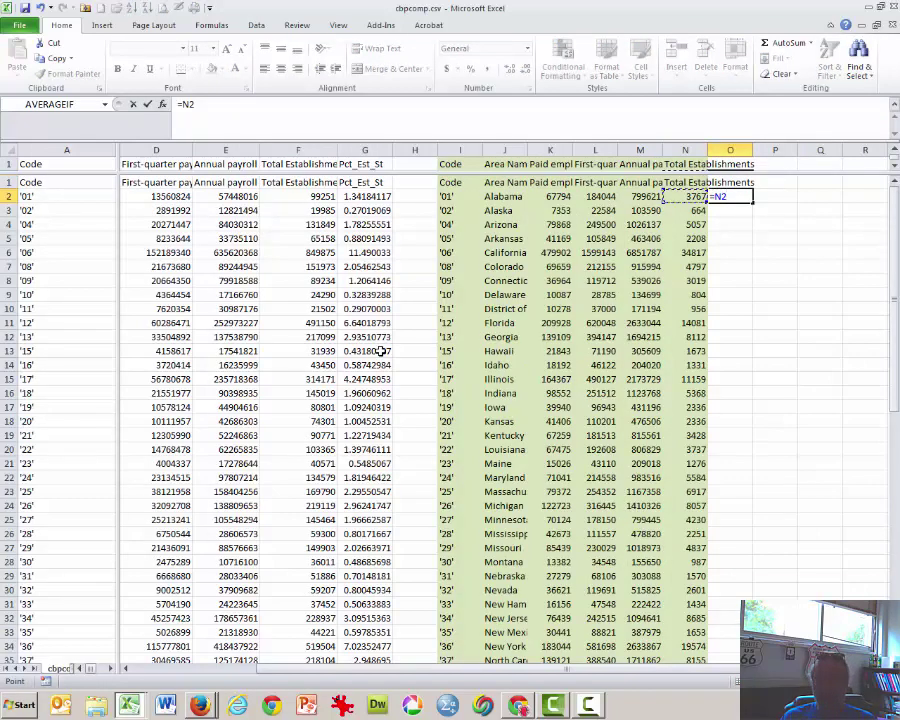
text(/)
key(Left)
key(ctrl+Down)
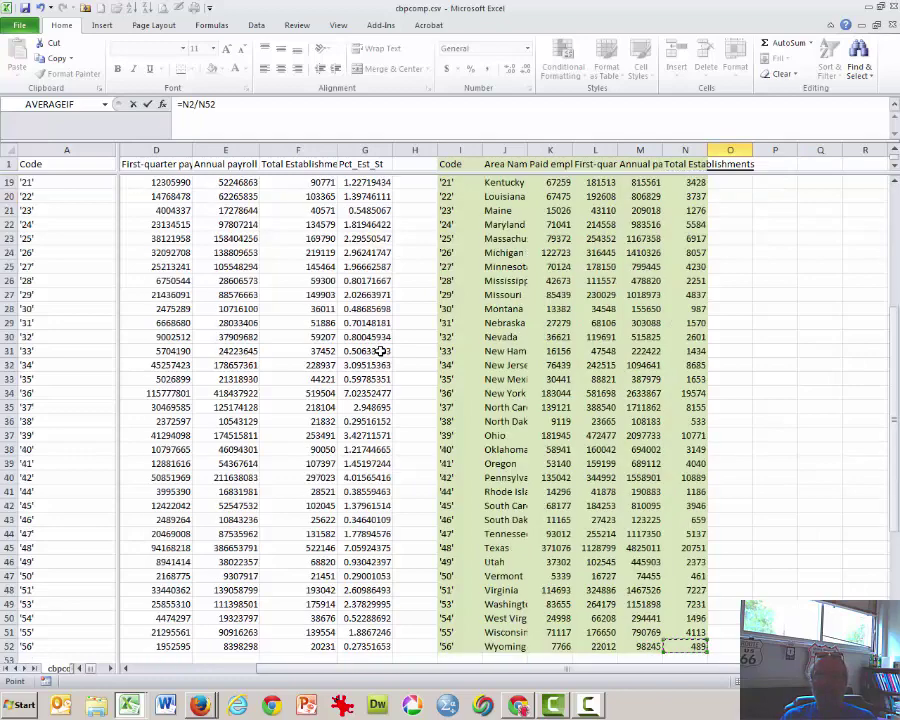
key(Down)
key(Down)
key(F4)
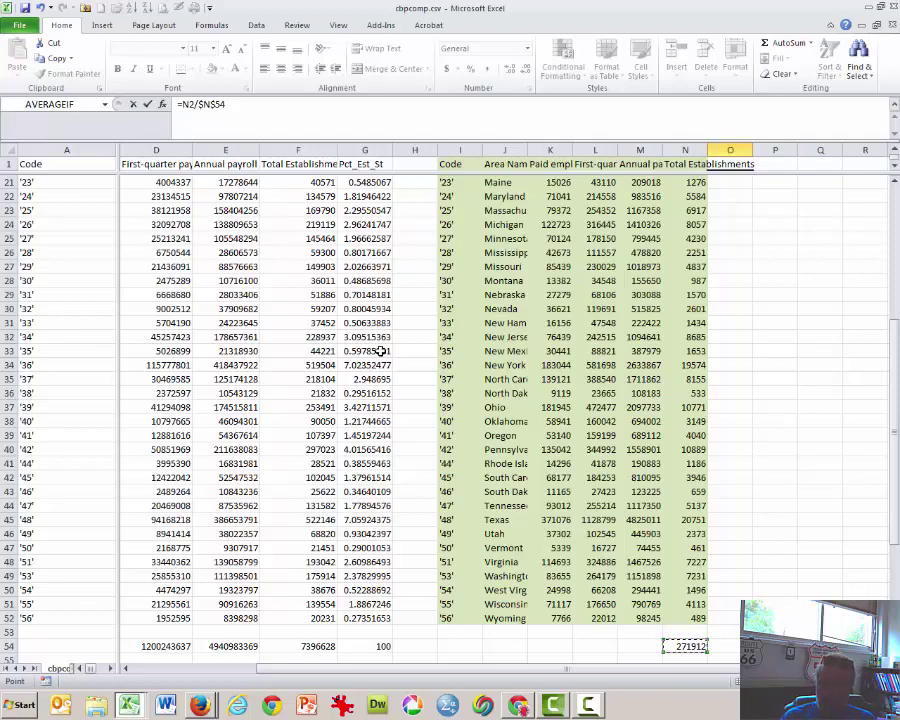
text(*100)
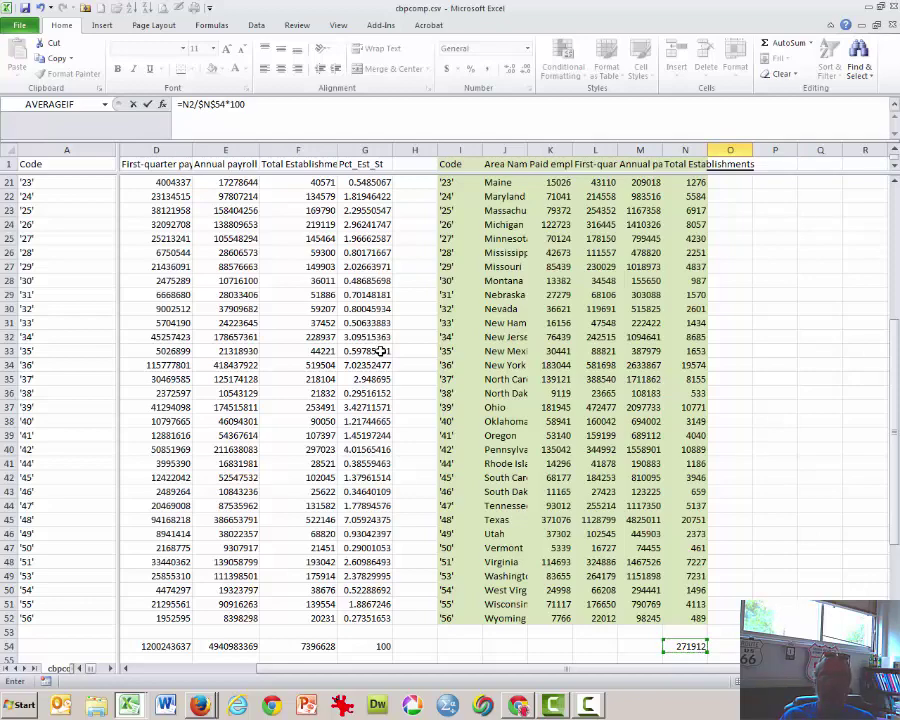
key(Return)
- Fill the percent formula down to row 52 and copy N54's SUM into O54
key(Up)
key(Up)
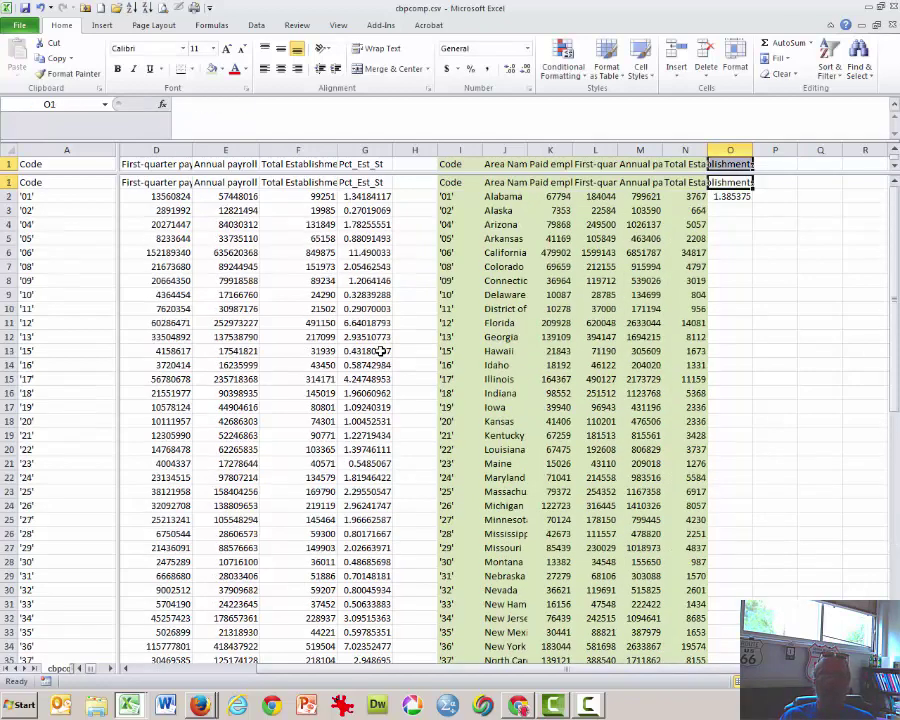
key(Down)
key(ctrl+c)
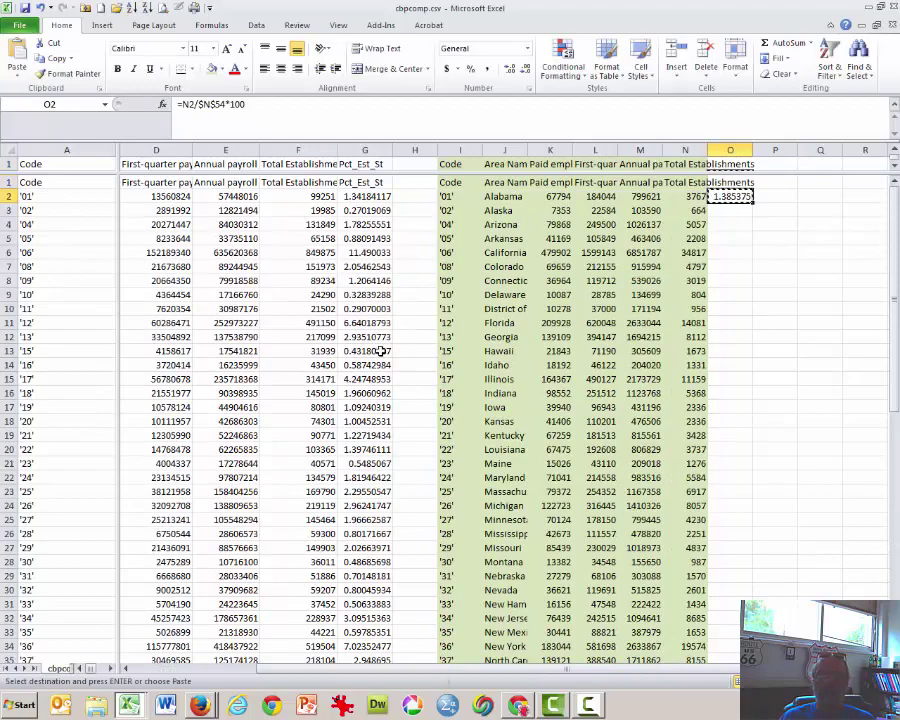
double_click(755, 202)
scroll(760, 397, down, 8)
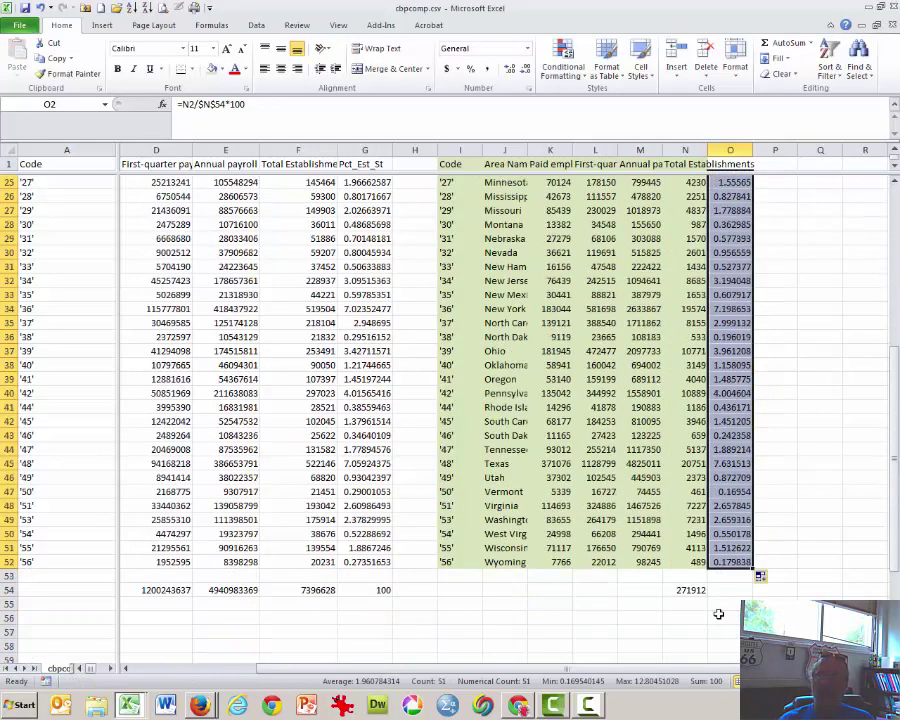
click(725, 592)
key(Left)
key(ctrl+c)
click(738, 588)
key(Return)
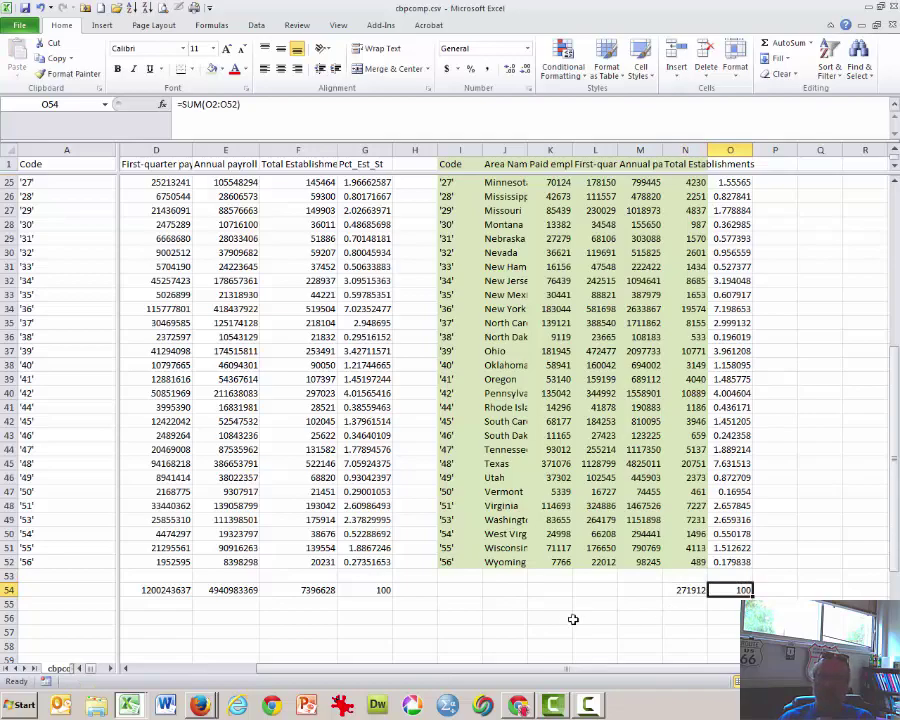
- Label column Q with the header LQ
scroll(573, 620, up, 8)
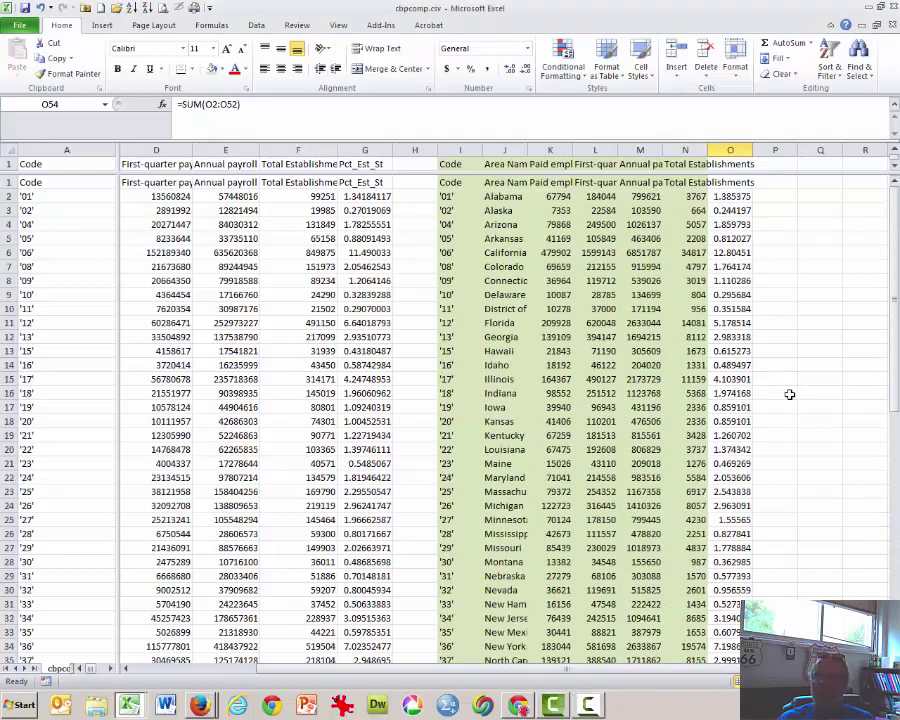
key(ctrl+Up)
key(ctrl+Up)
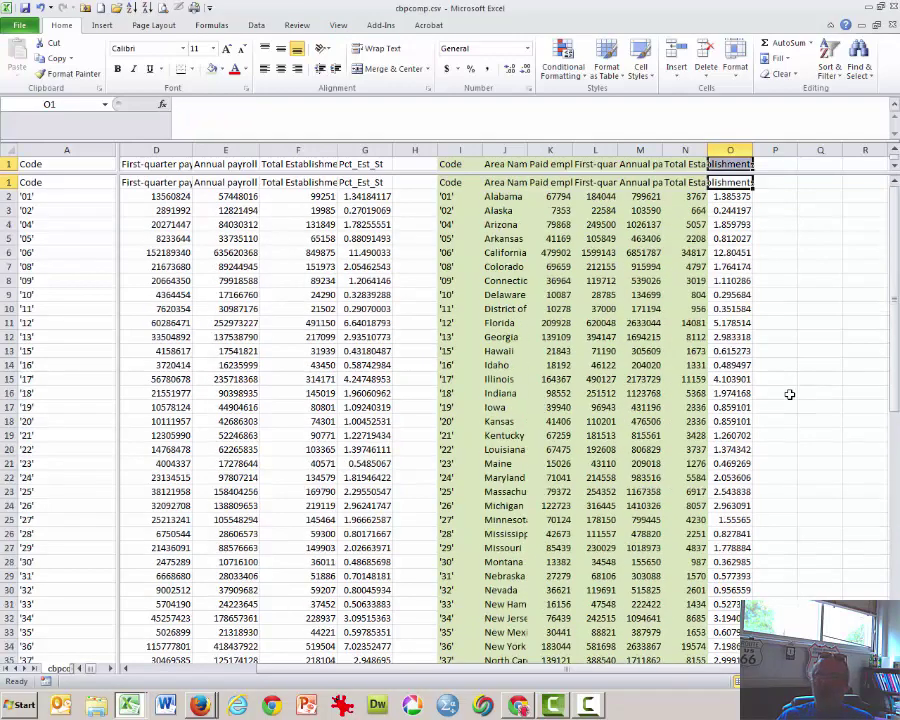
key(Right)
key(Right)
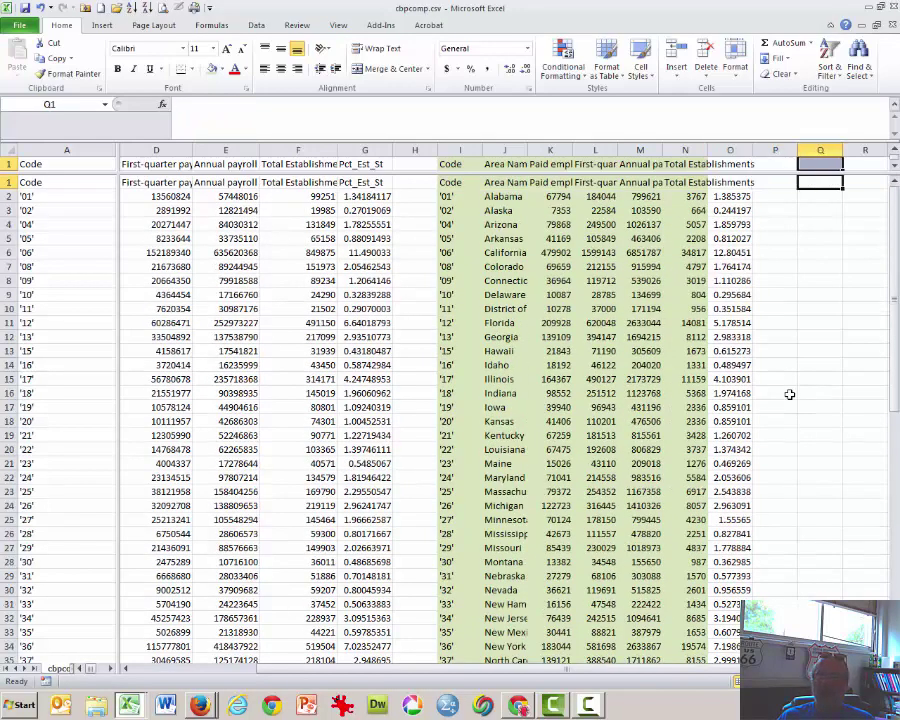
text(L)
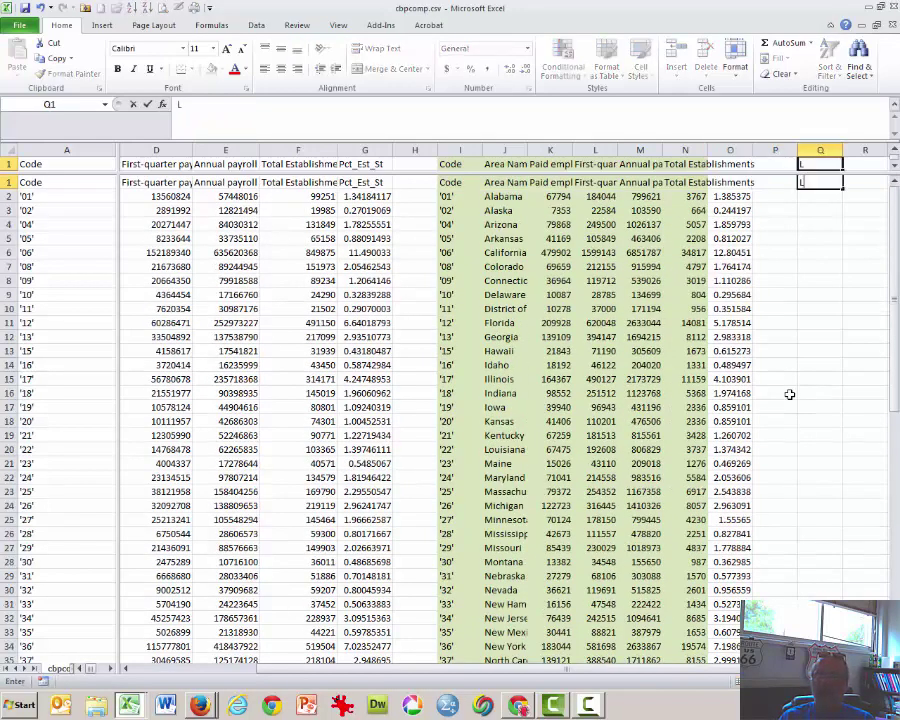
text(Q)
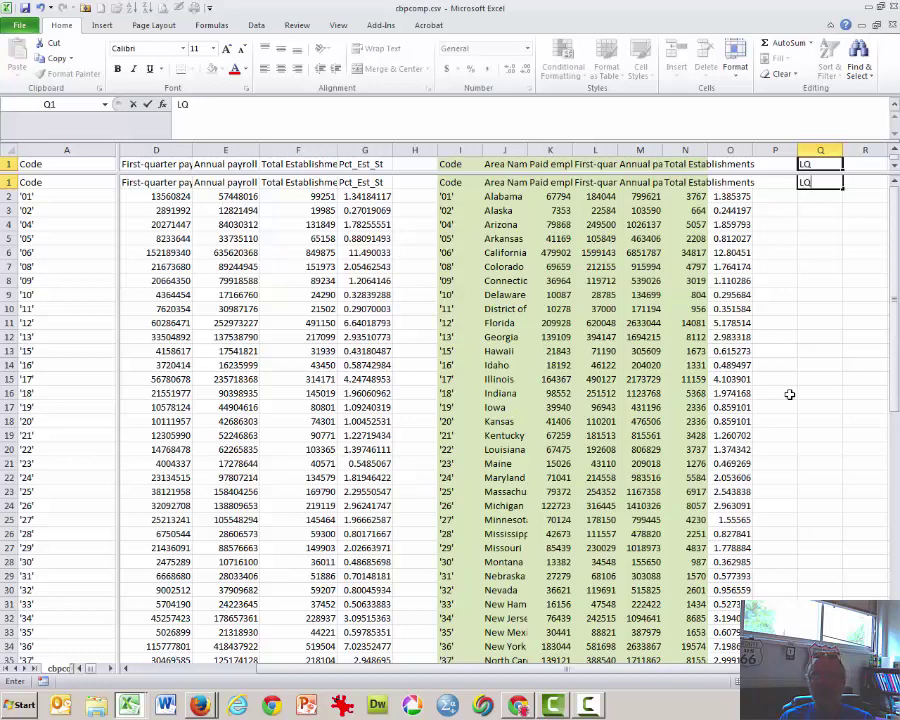
key(Return)
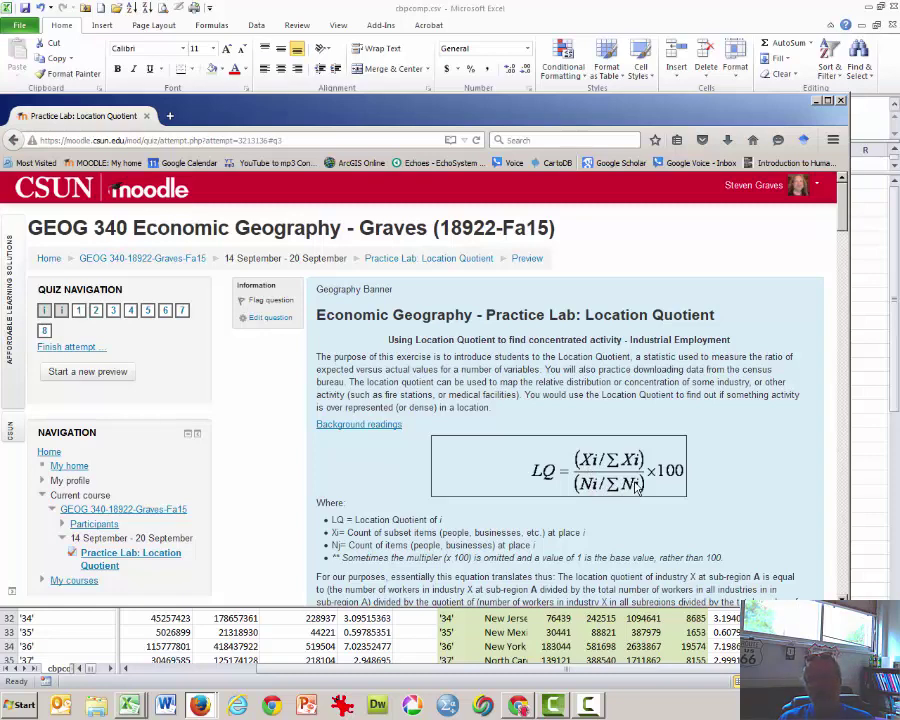
- Enter =O2/G2*100 in Q2, giving Alabama's location quotient of 103.2443
click(840, 103)
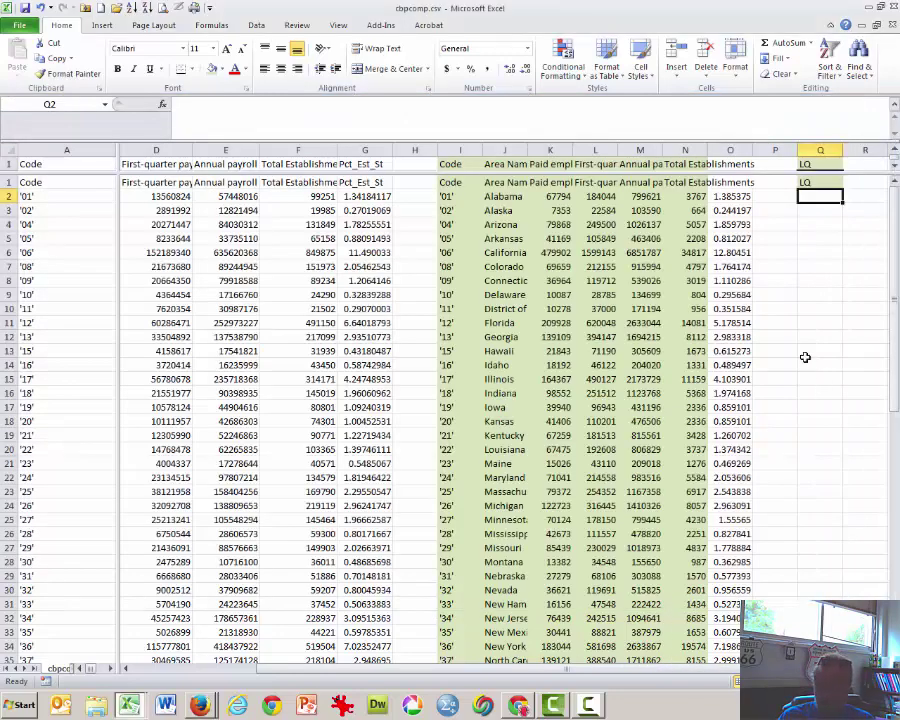
text(=)
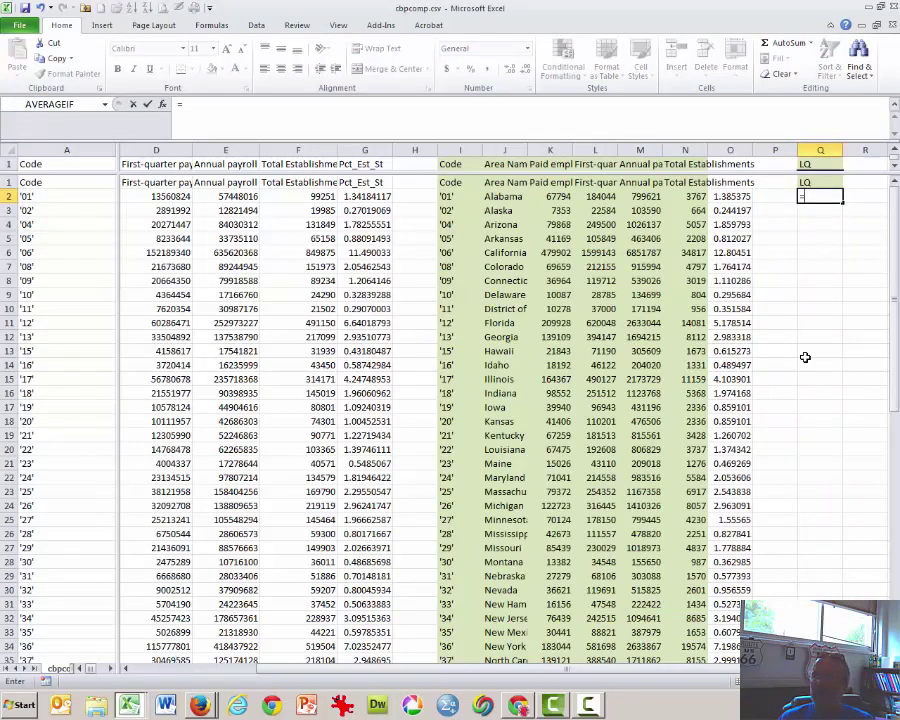
key(Left)
key(Left)
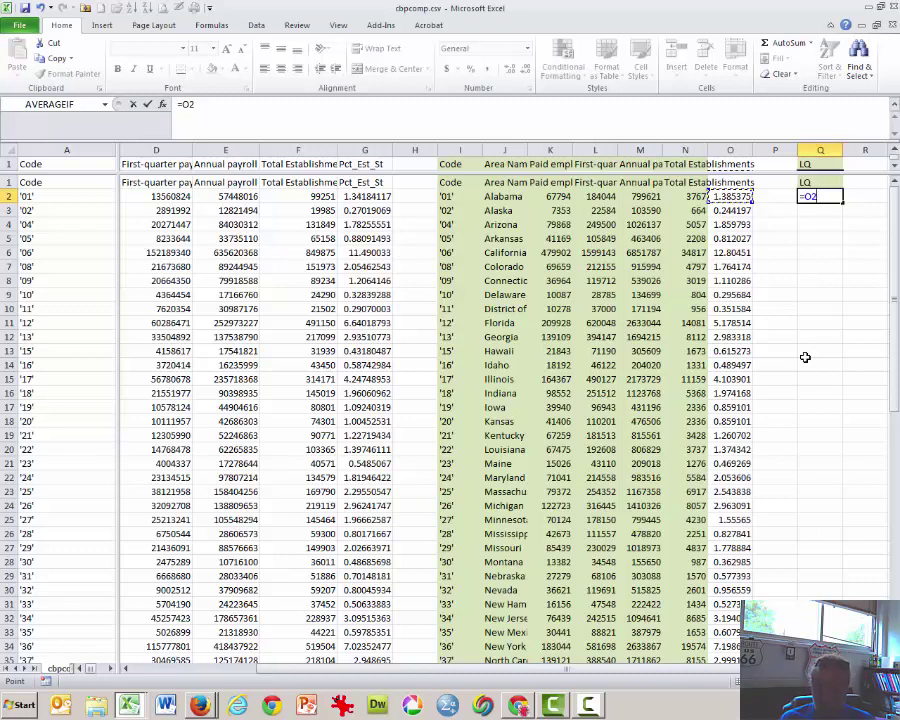
text(/P2)
key(Left)
key(Left)
key(Left)
key(Left)
key(Left)
key(Left)
key(Left)
key(Left)
key(Left)
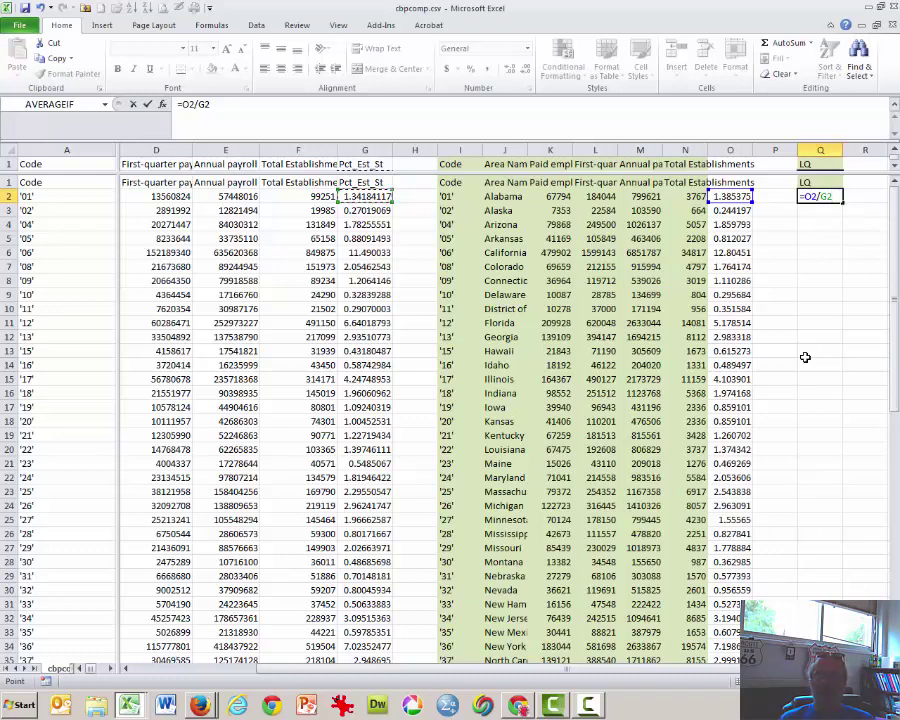
key(ctrl+Return)
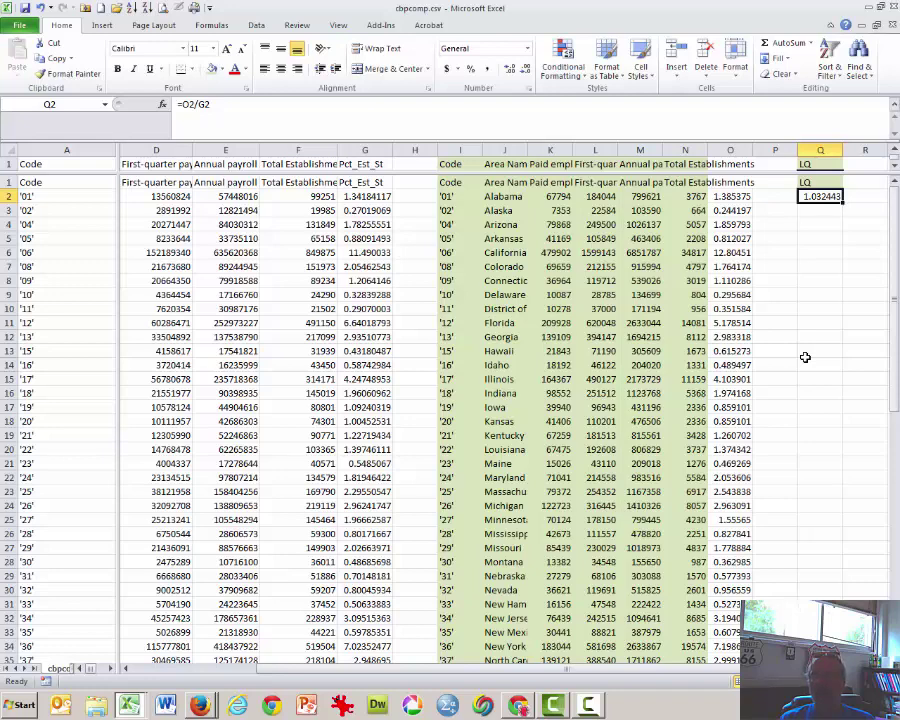
key(F2)
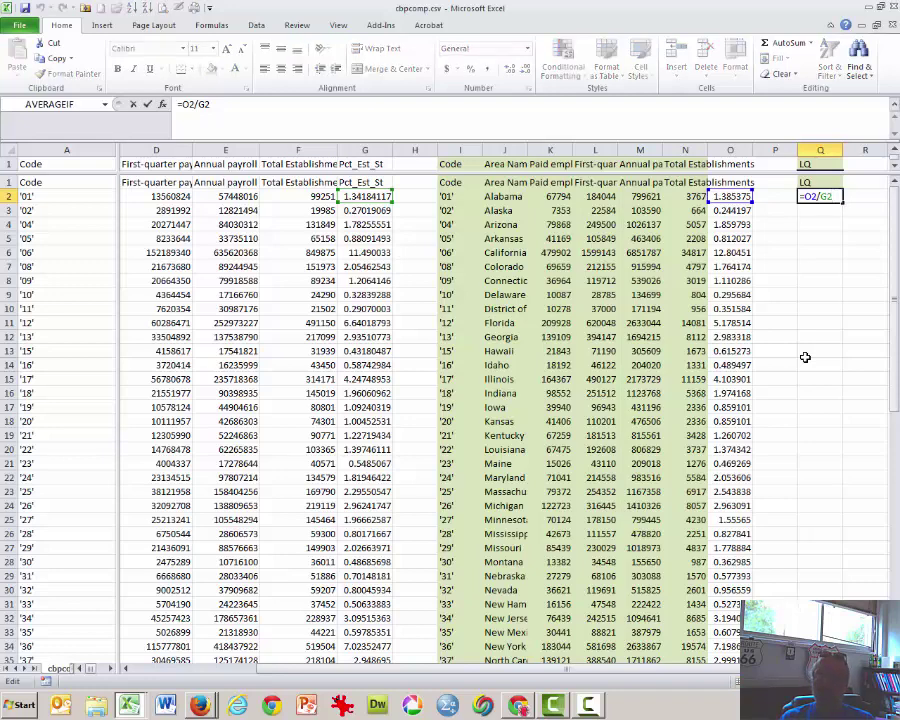
text(*100)
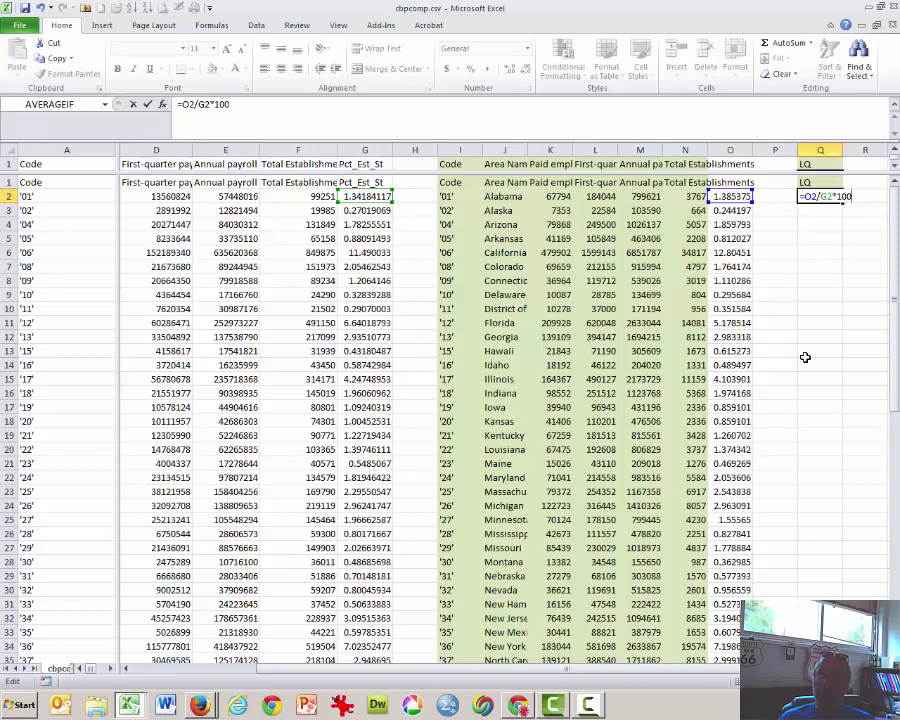
key(ctrl+Return)
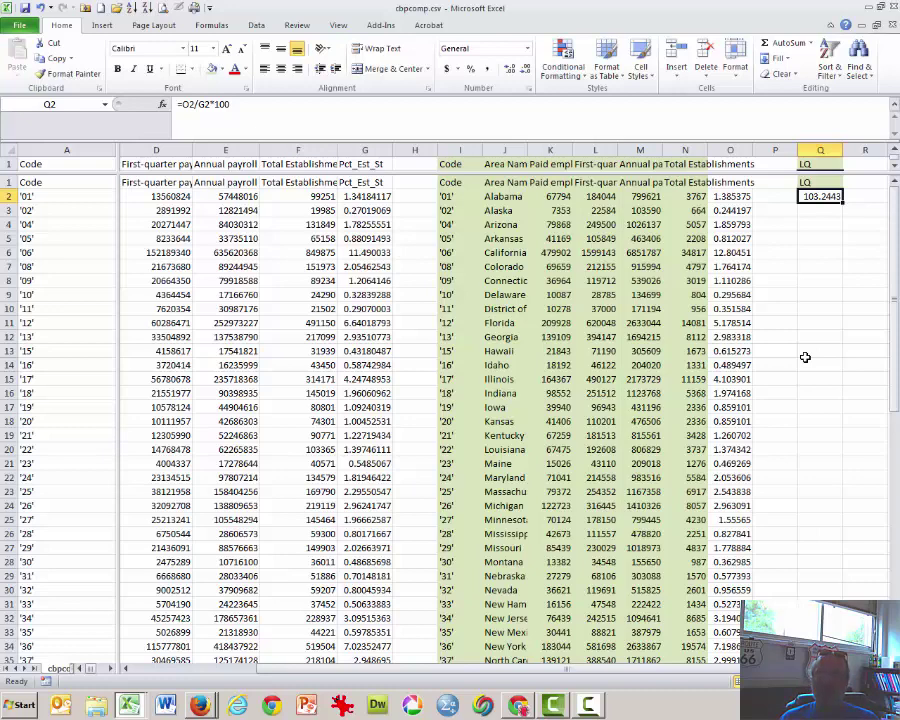
- Copy the Q2 LQ formula and paste it into Q3 through Q52
key(ctrl+c)
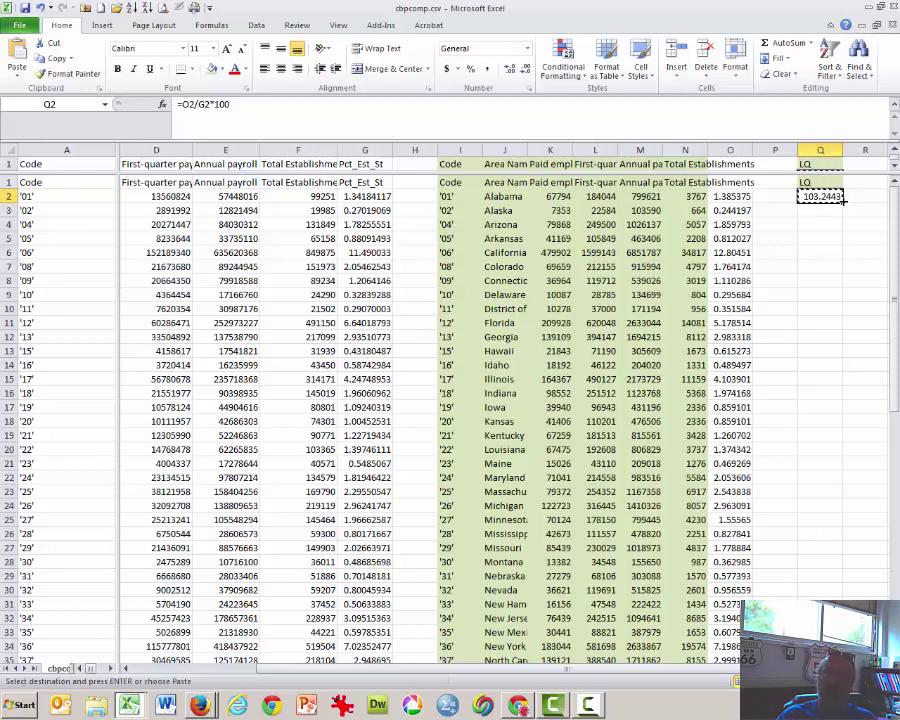
drag(843, 198, 843, 240)
key(shift+Down)
key(shift+Down)
key(shift+Down)
key(shift+Down)
key(shift+Down)
key(shift+Down)
key(shift+Down)
key(shift+Down)
key(shift+Down)
key(shift+Down)
key(shift+Down)
key(shift+Down)
key(shift+Down)
key(shift+Down)
key(shift+Down)
key(shift+Down)
key(shift+Down)
key(shift+Down)
key(shift+Down)
key(shift+Down)
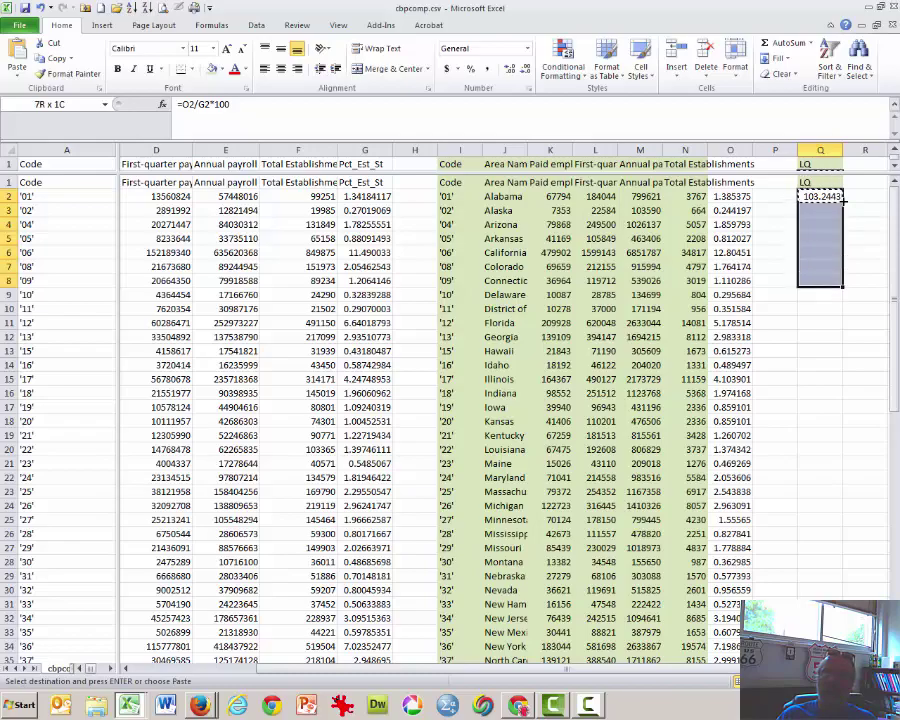
key(shift+Down)
key(shift+Down)
key(shift+Down)
key(shift+Down)
key(shift+Down)
key(shift+Down)
key(shift+Down)
key(shift+Down)
key(shift+Down)
key(shift+Down)
key(shift+Down)
key(shift+Down)
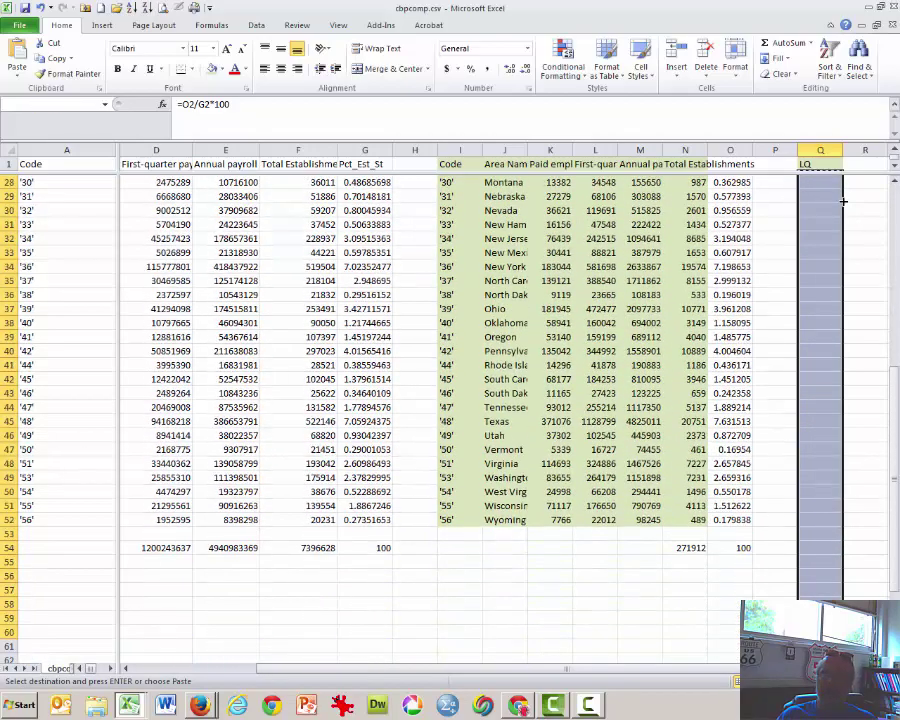
key(Return)
- Review the filled LQ column from top to bottom, such as Alaska's 90.37937
key(ctrl+Up)
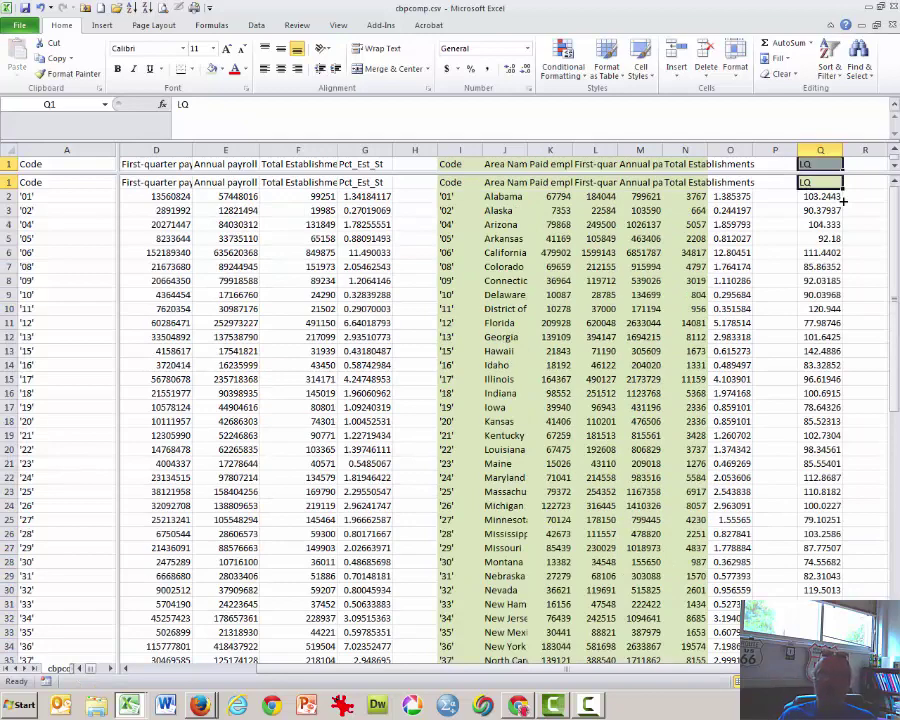
key(Down)
key(ctrl+shift+Down)
key(ctrl+Up)
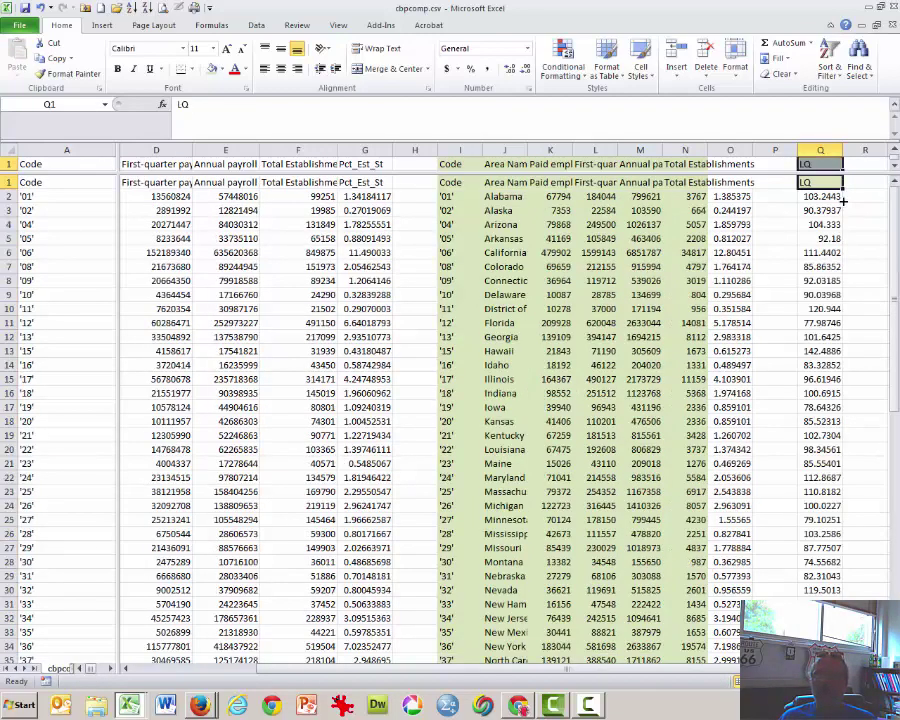
key(Left)
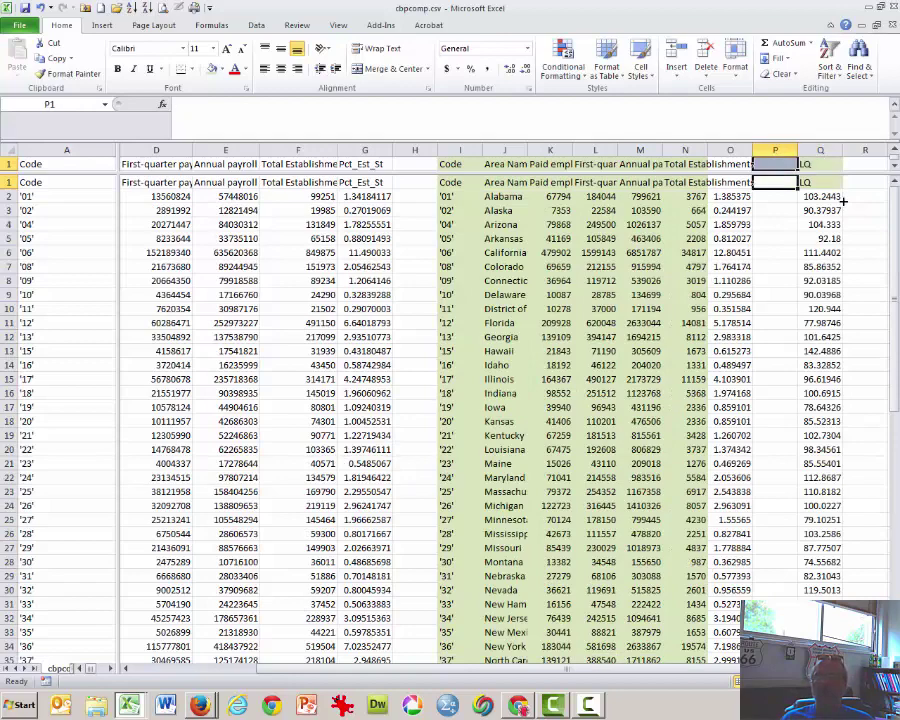
key(Right)
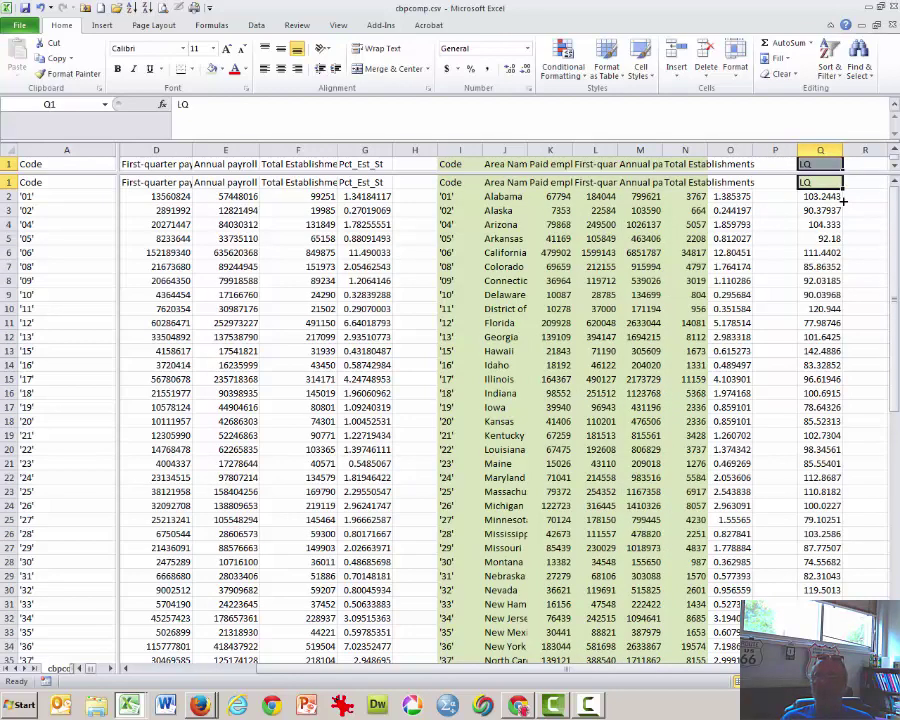
key(Left)
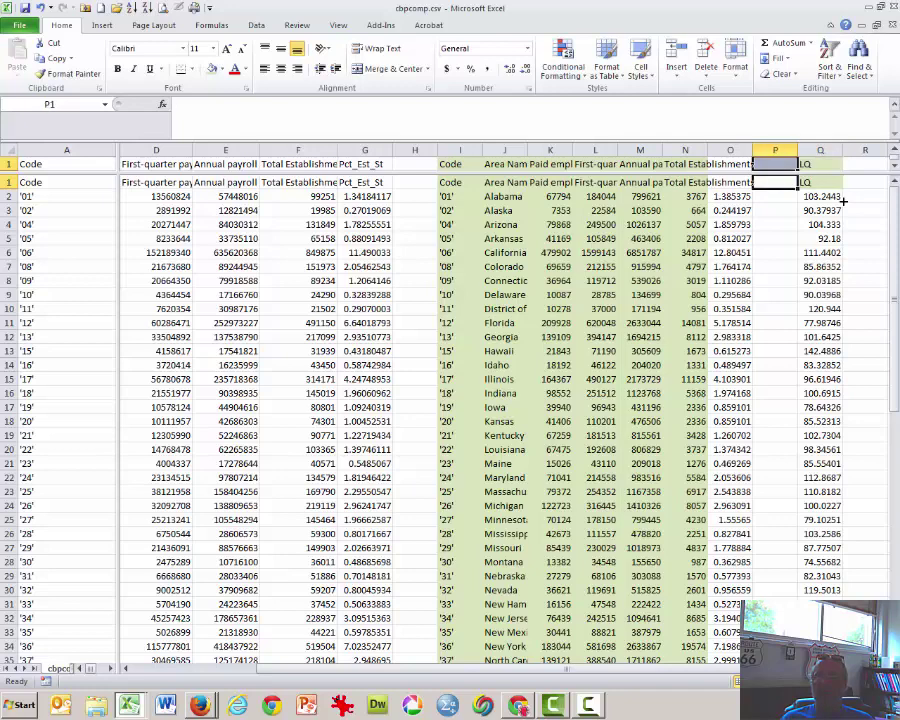
- Delete blank columns P and H, then sort rows by LQ smallest to largest
click(776, 150)
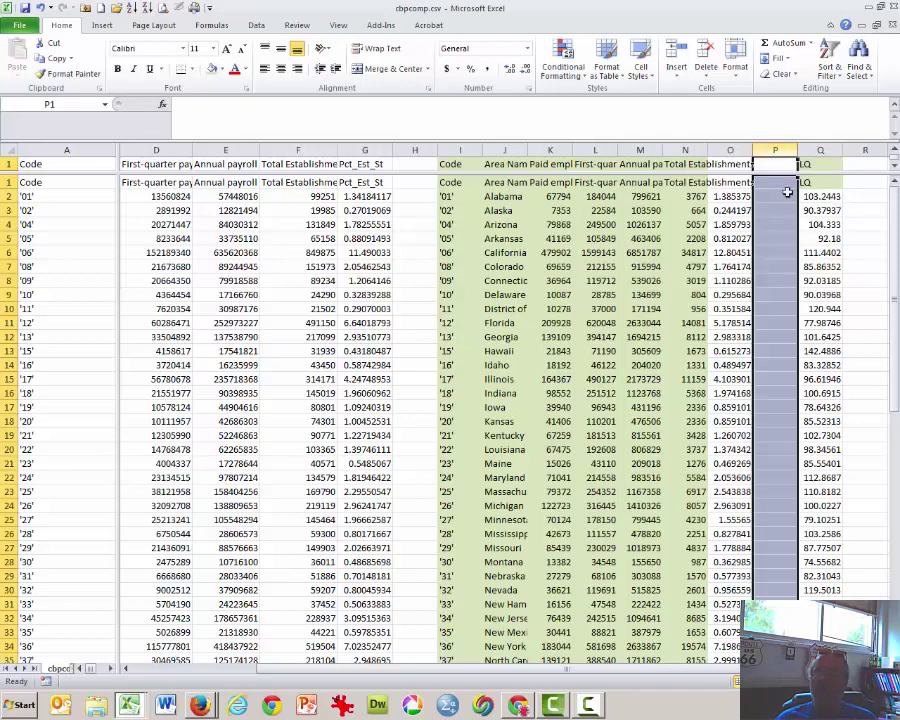
click(707, 55)
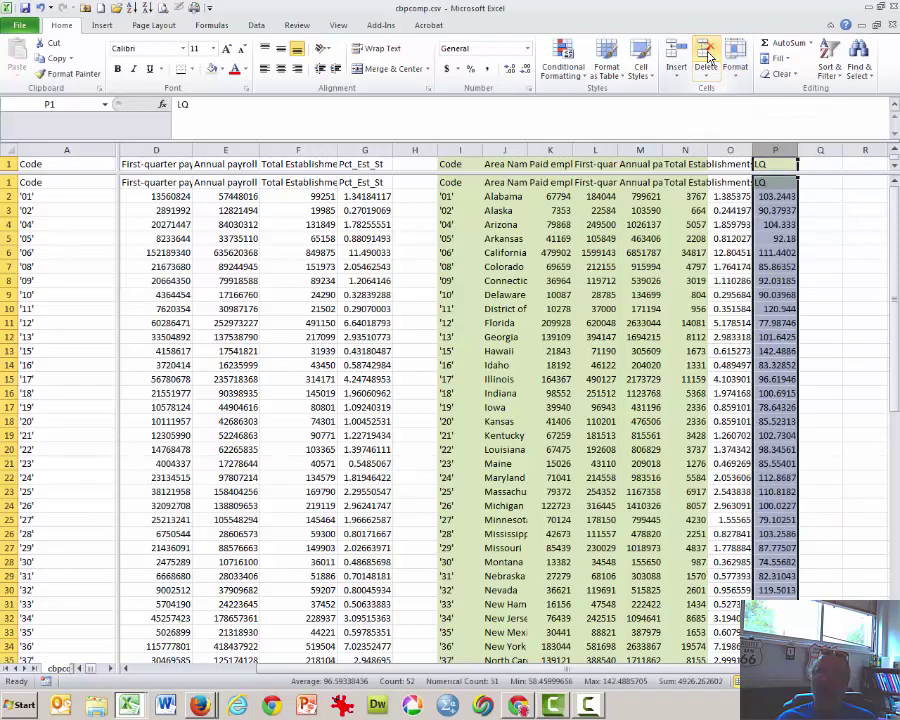
click(414, 148)
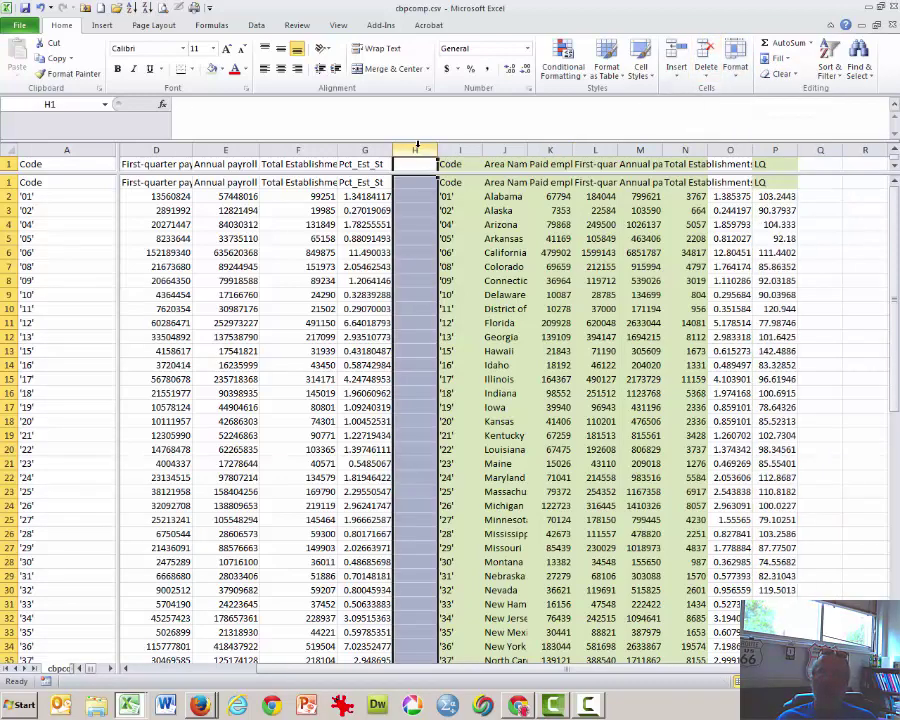
click(707, 58)
click(746, 170)
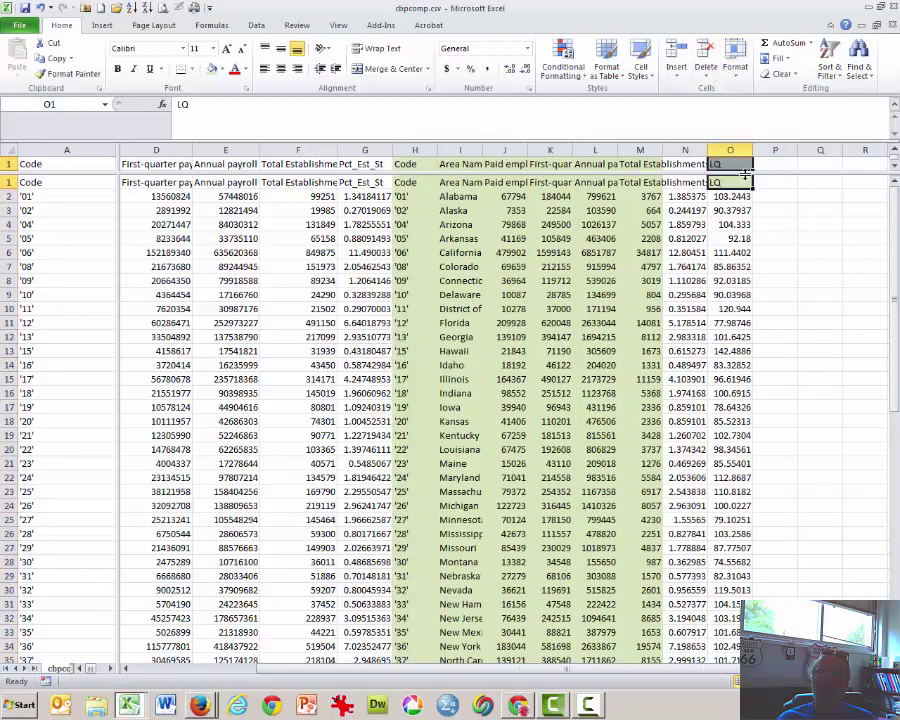
click(94, 9)
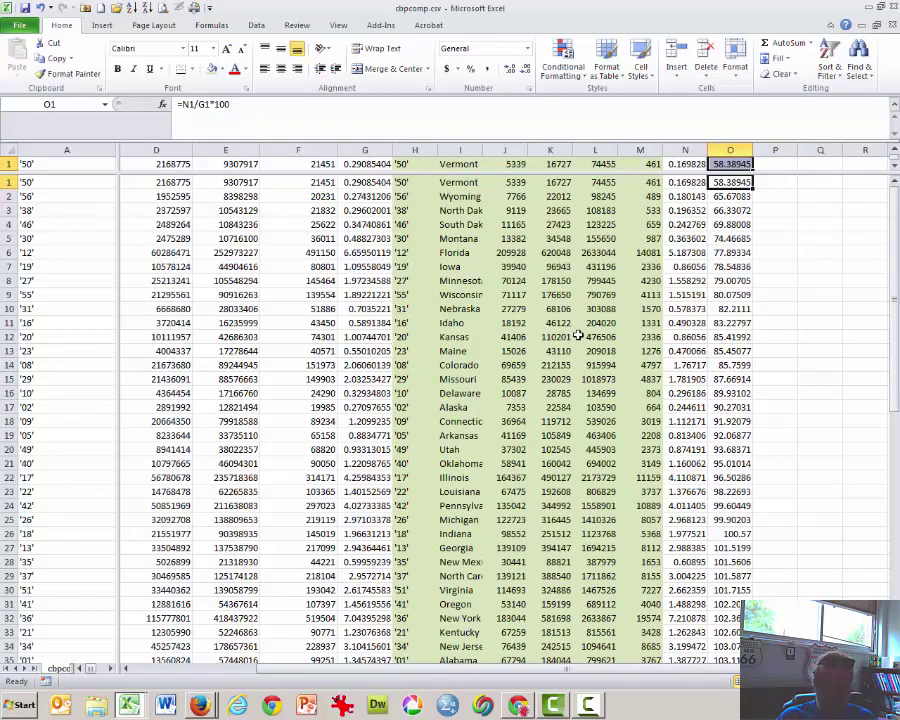
- Undo the quick sort and Custom Sort by LQ, Smallest to Largest, with headers enabled
key(ctrl+z)
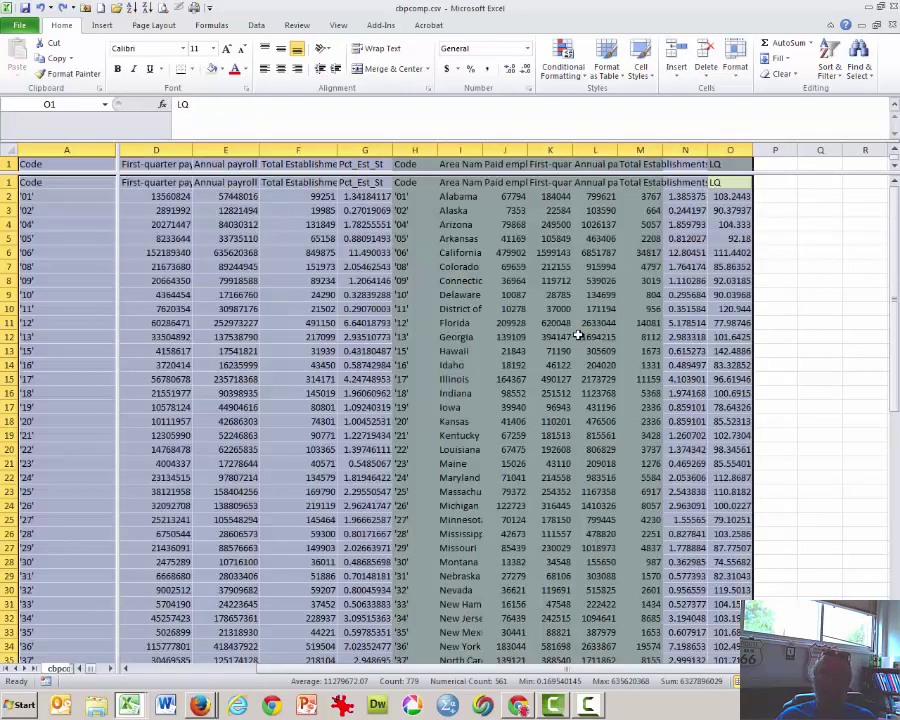
click(730, 182)
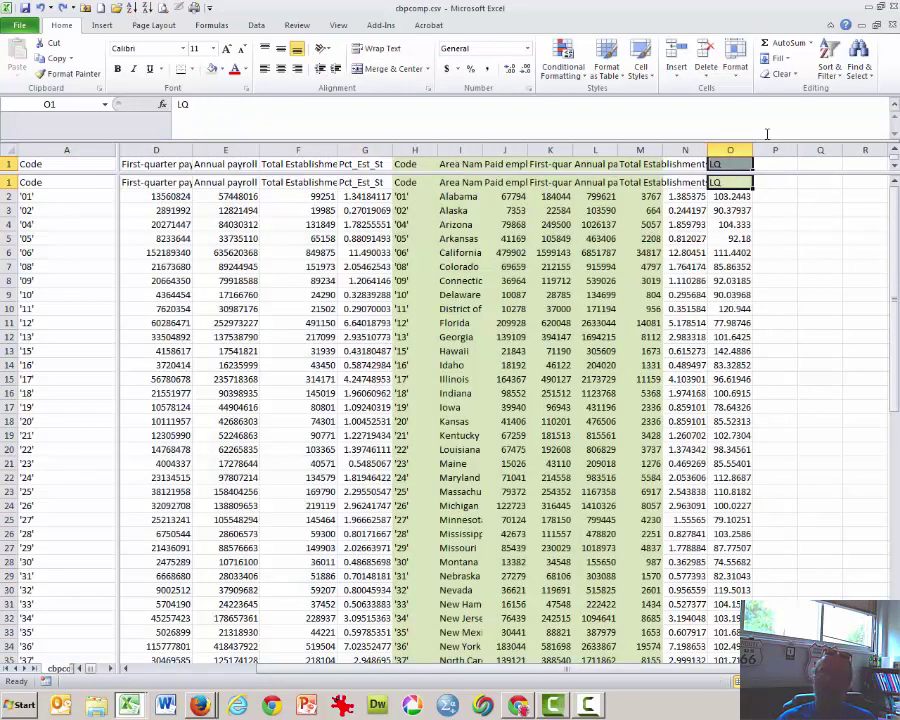
click(834, 66)
click(850, 122)
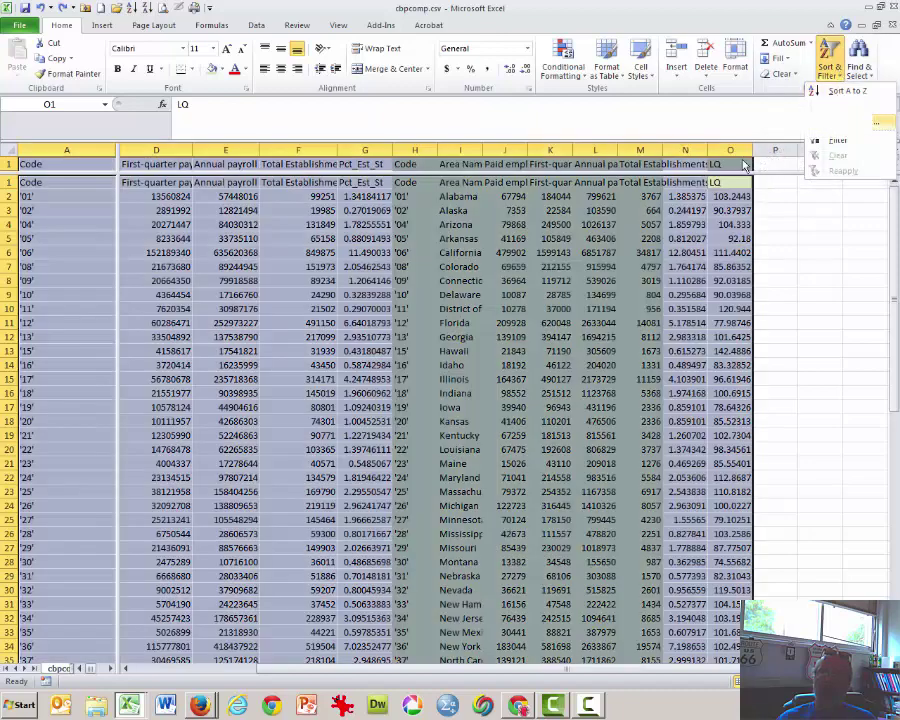
click(395, 290)
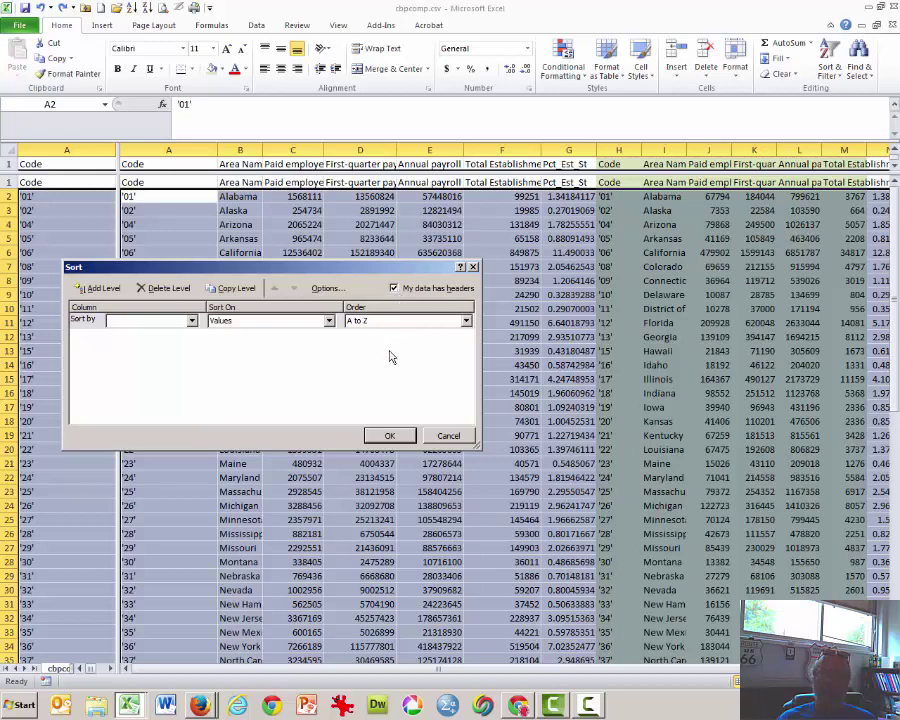
click(191, 321)
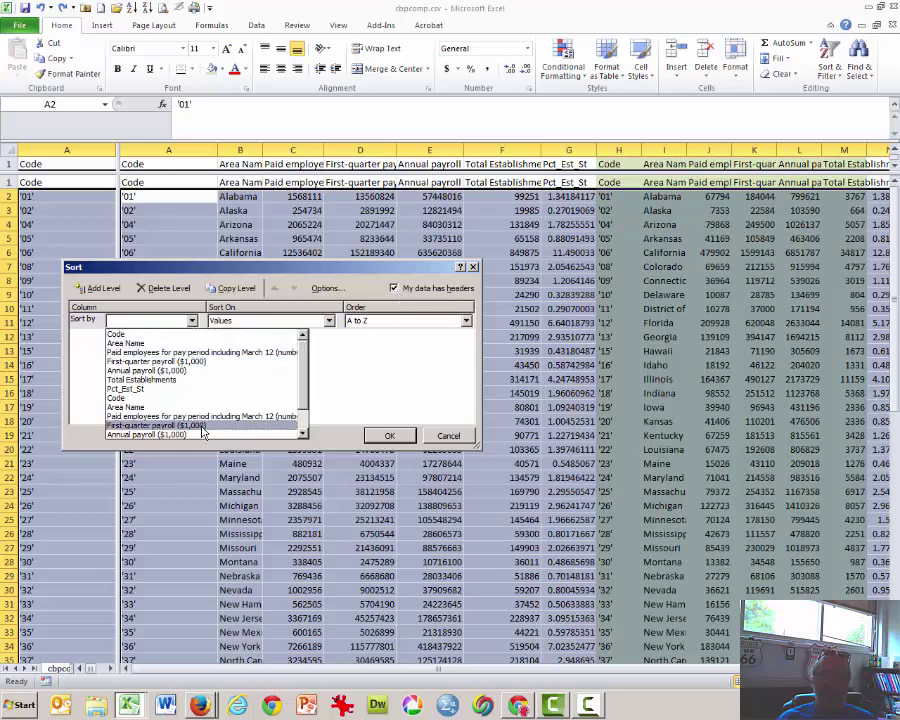
scroll(190, 430, down, 1)
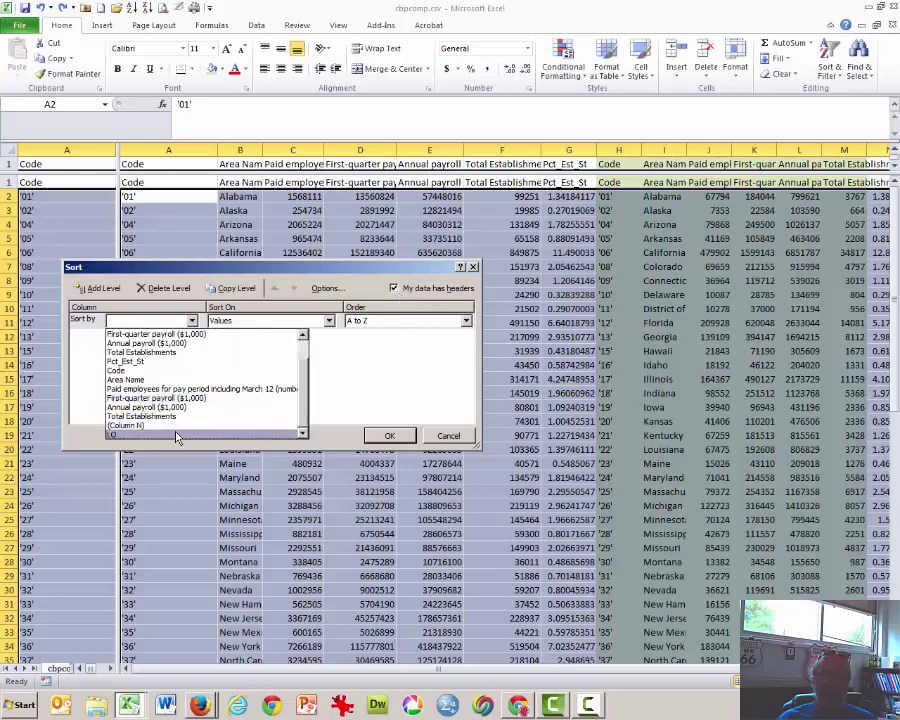
click(176, 435)
click(388, 437)
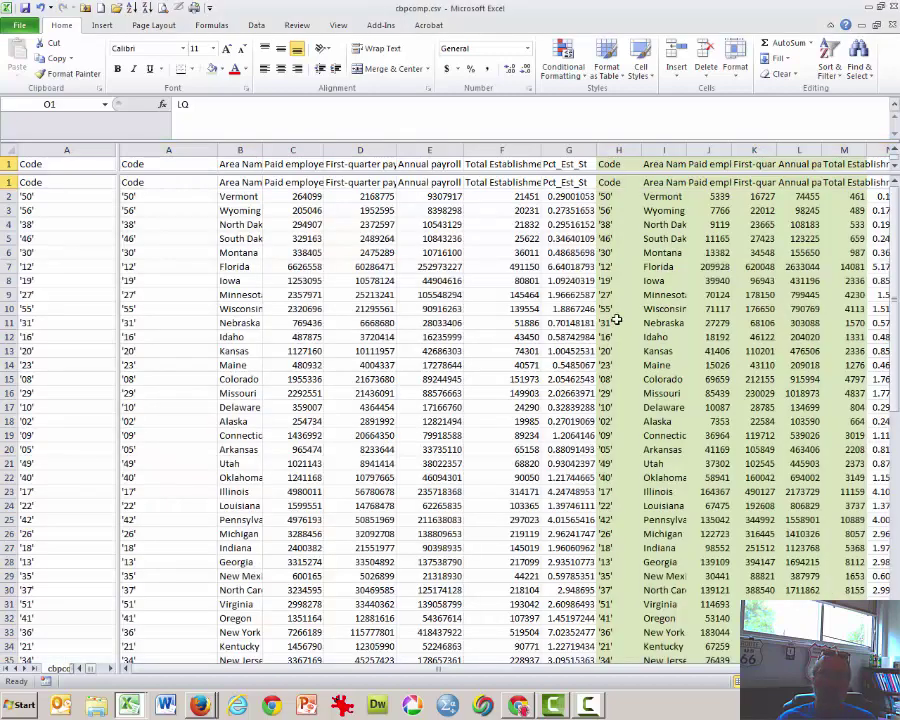
- Enter the header 'x' in N1 beside Total Establishments
click(674, 281)
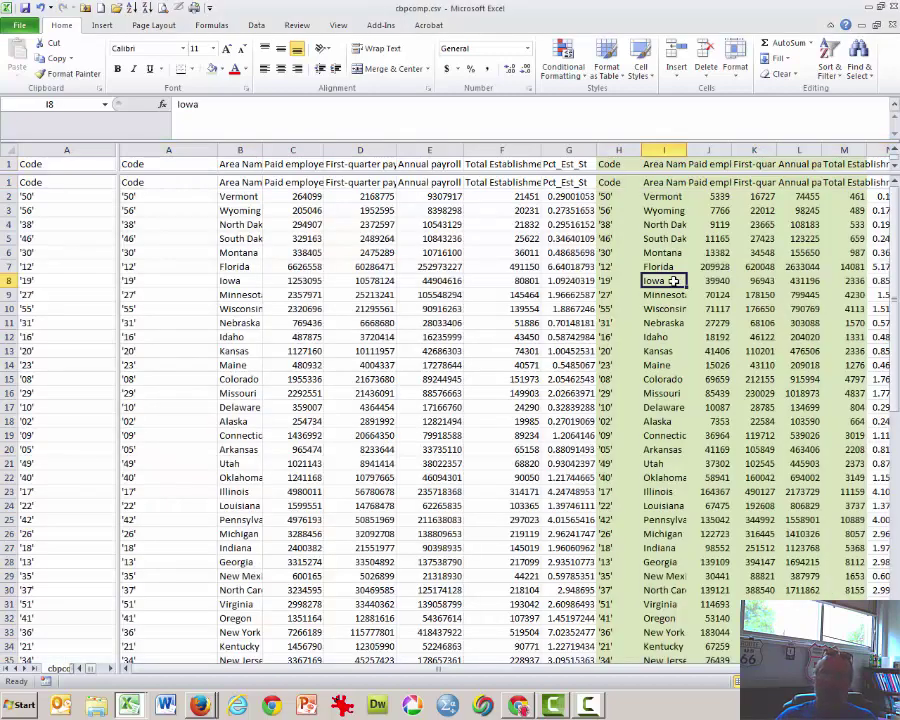
key(Right)
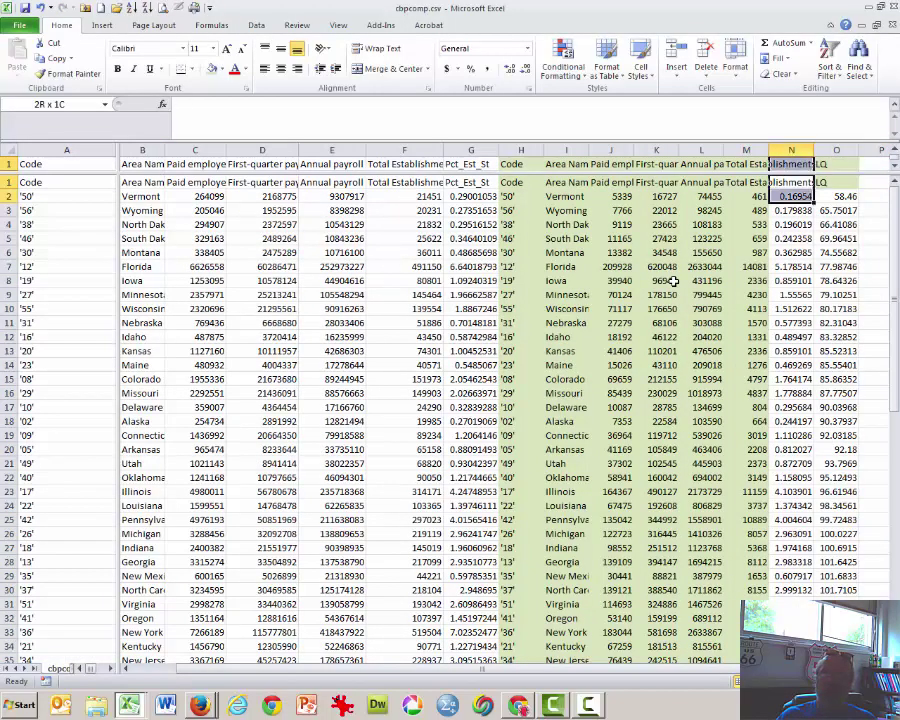
text(x)
key(Return)
- Inspect Vermont's row 2 to confirm the LQ formula =N2/G2*100 survived sorting
key(Right)
key(Up)
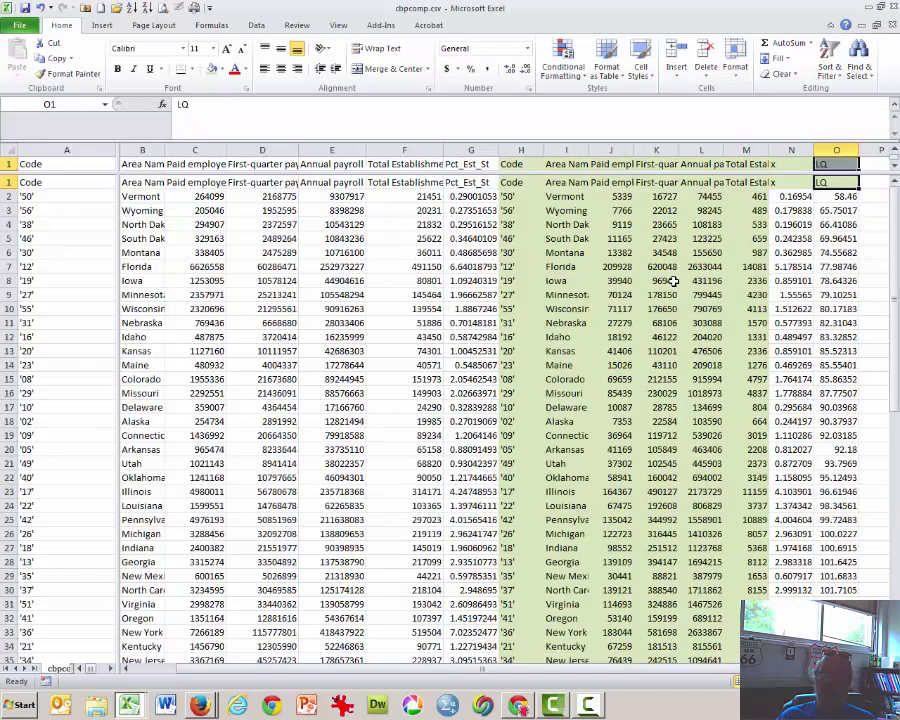
key(Down)
key(ctrl+shift+Left)
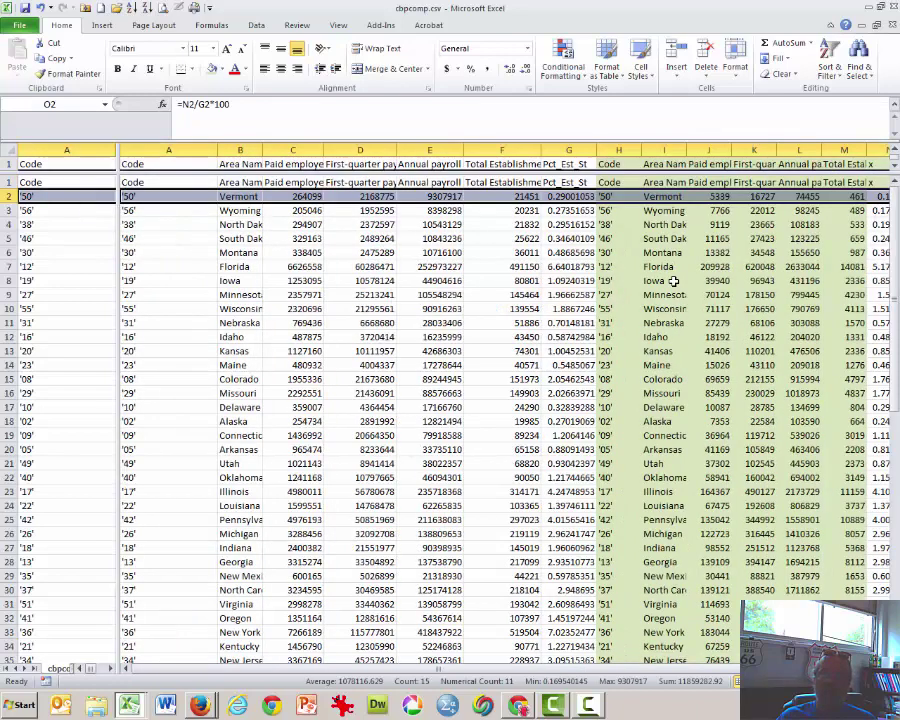
key(ctrl+shift+Right)
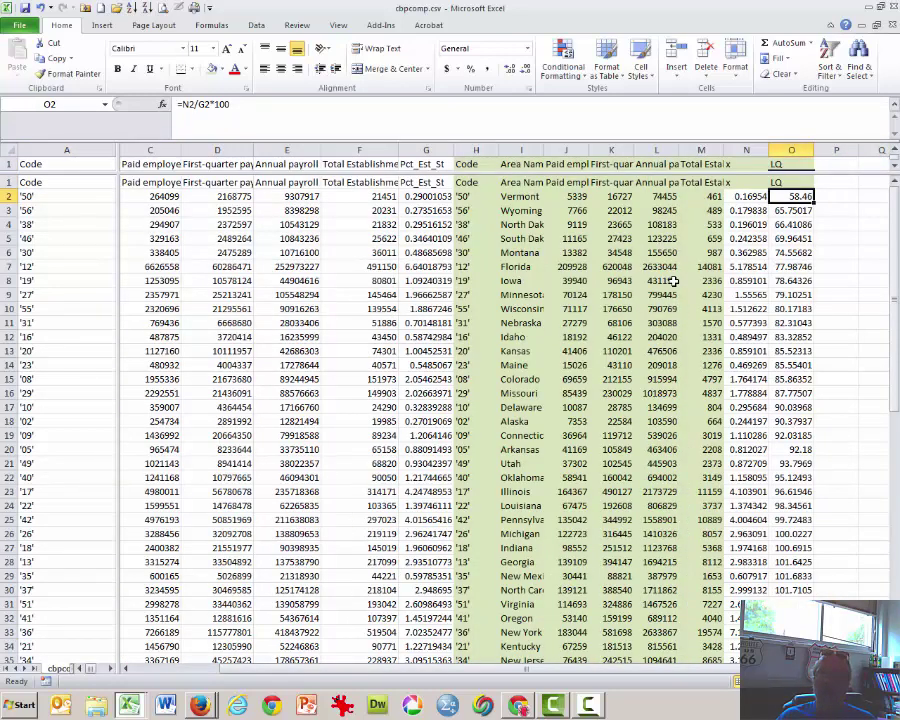